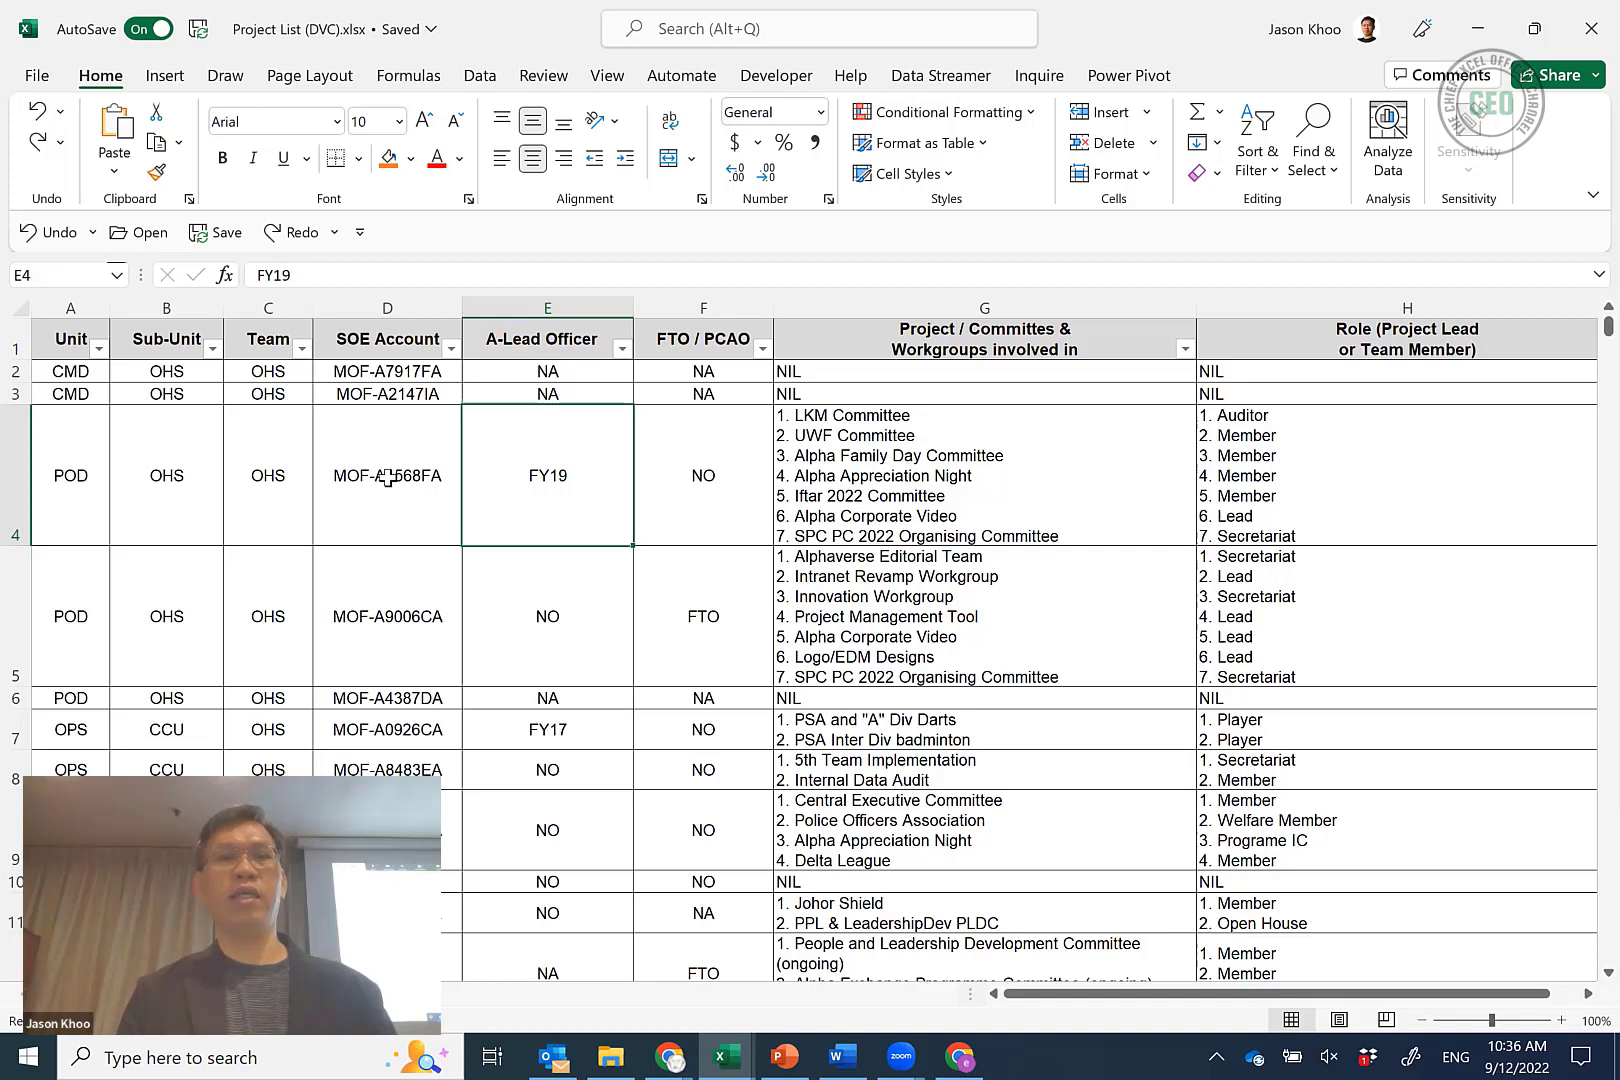
{"action": "left_click", "coordinate": [387, 478]}
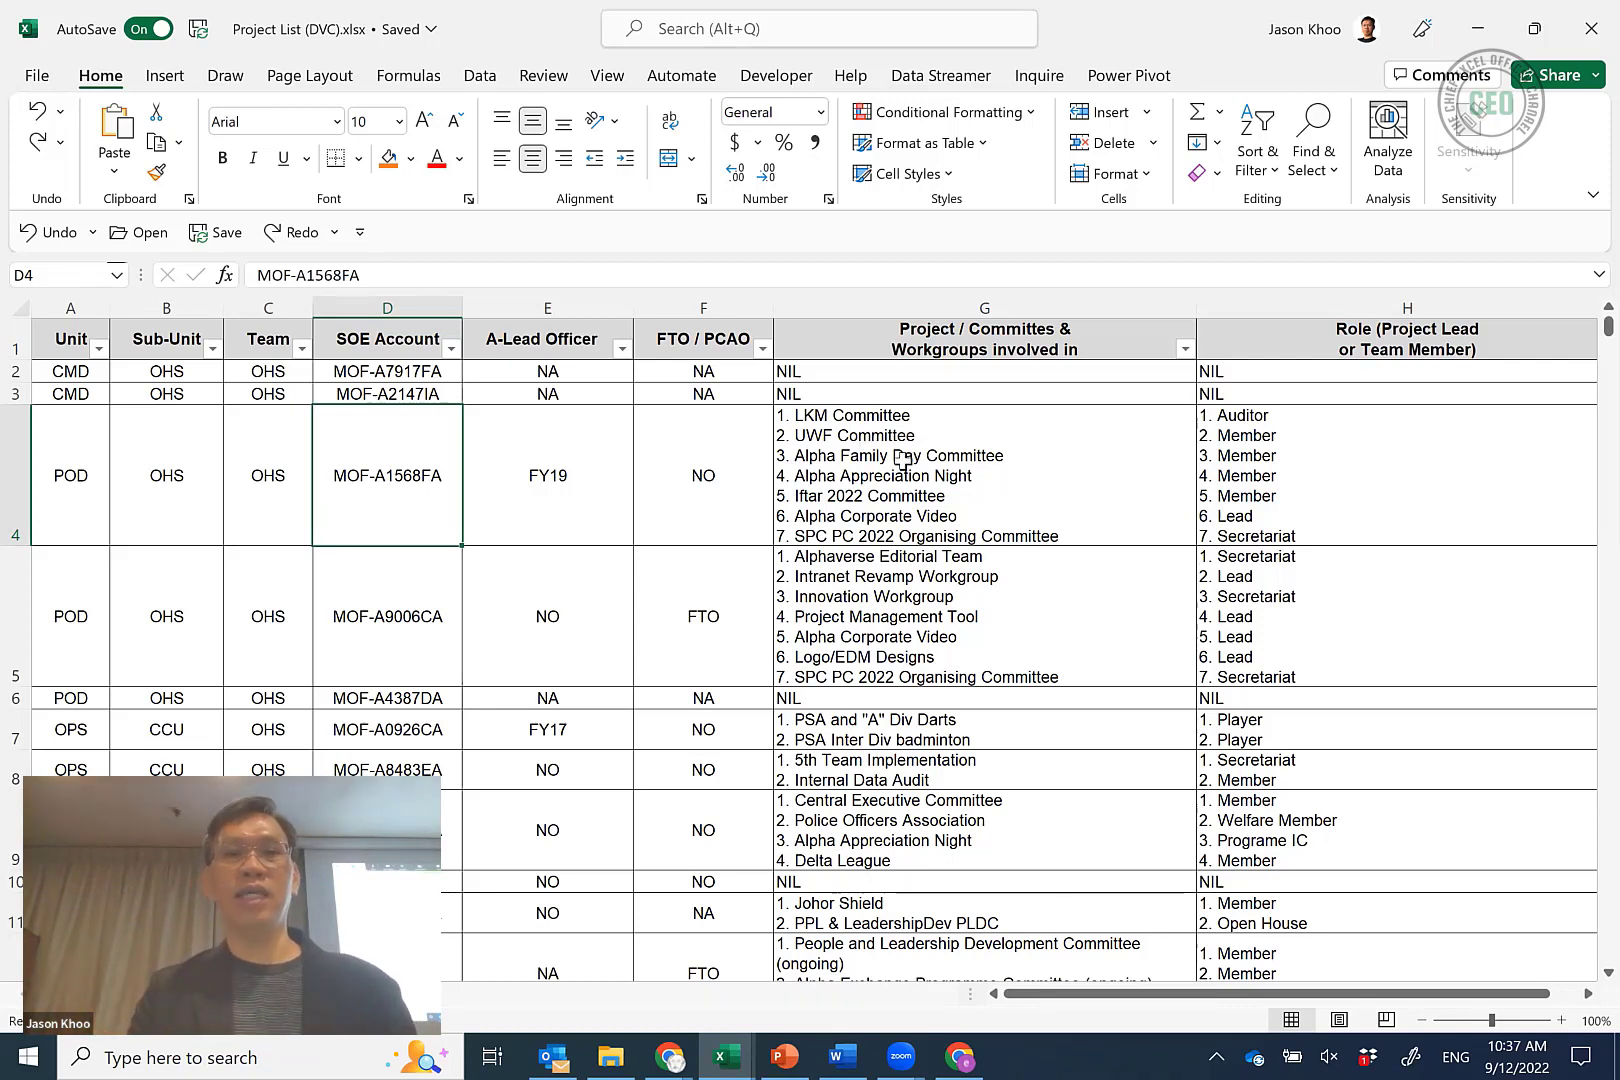
{"action": "left_click", "coordinate": [903, 461]}
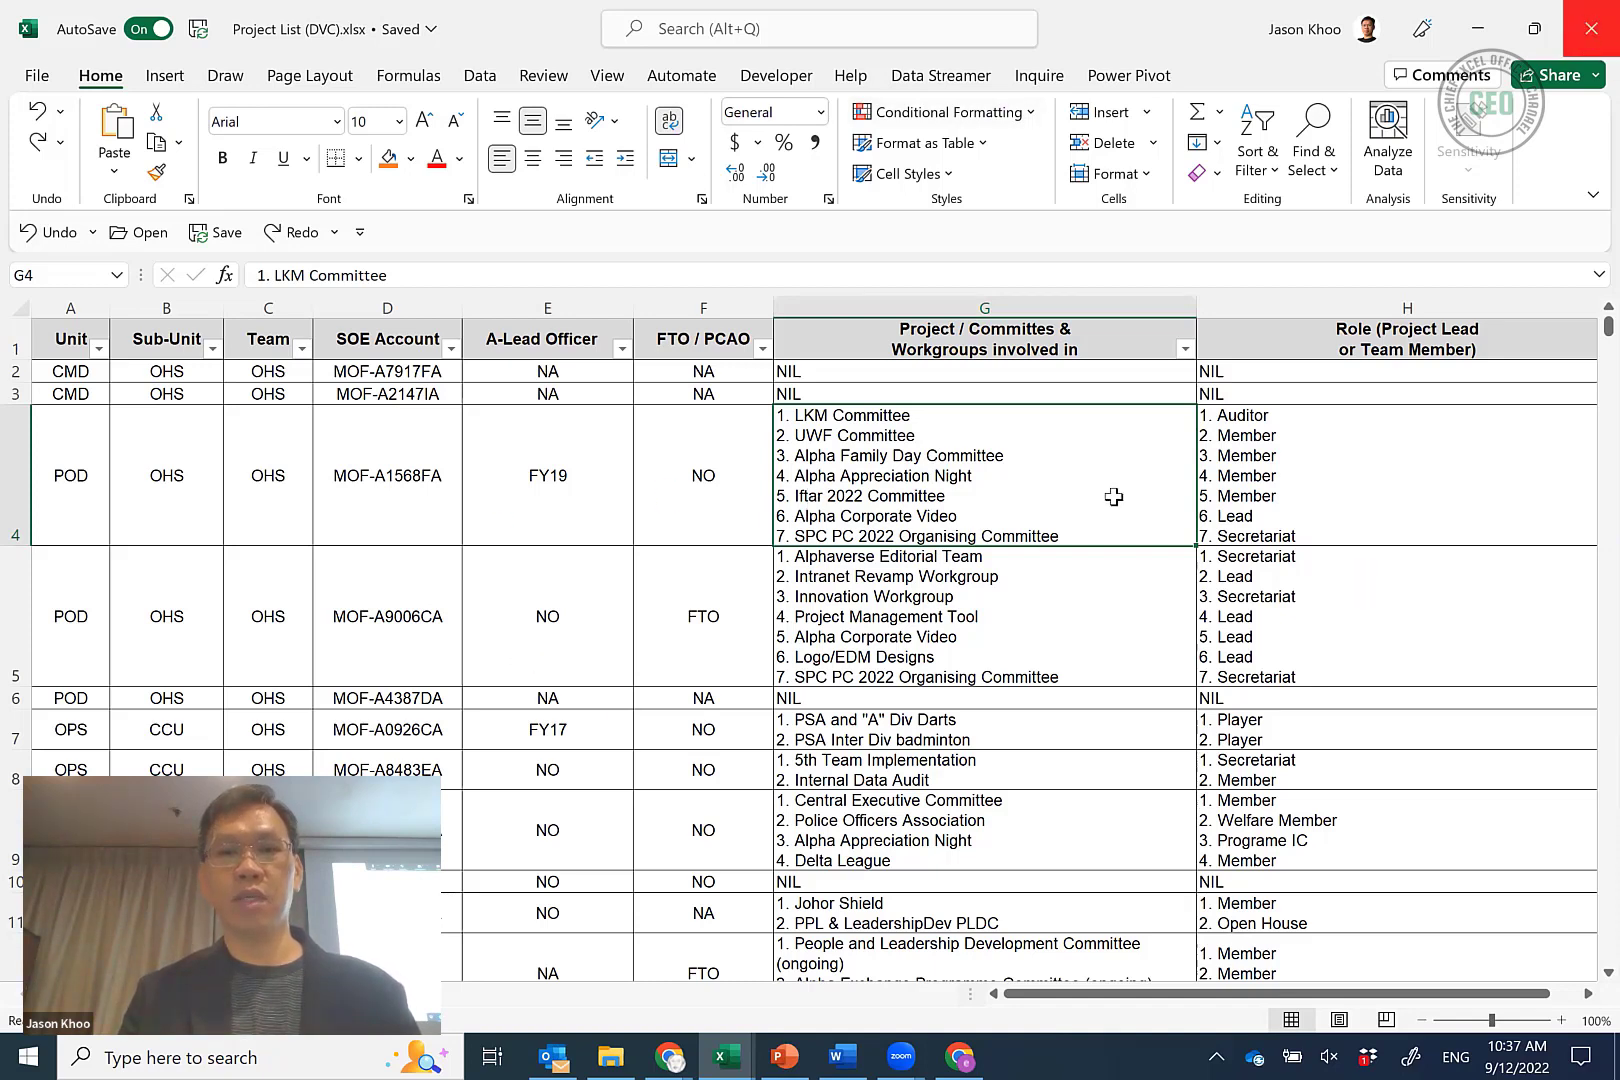
Switch to the calendar-raw.xlsx workbook and open Calendar.xlsx from the recent files.
{"action": "key", "text": "ctrl+Tab"}
{"action": "mouse_move", "coordinate": [740, 1052]}
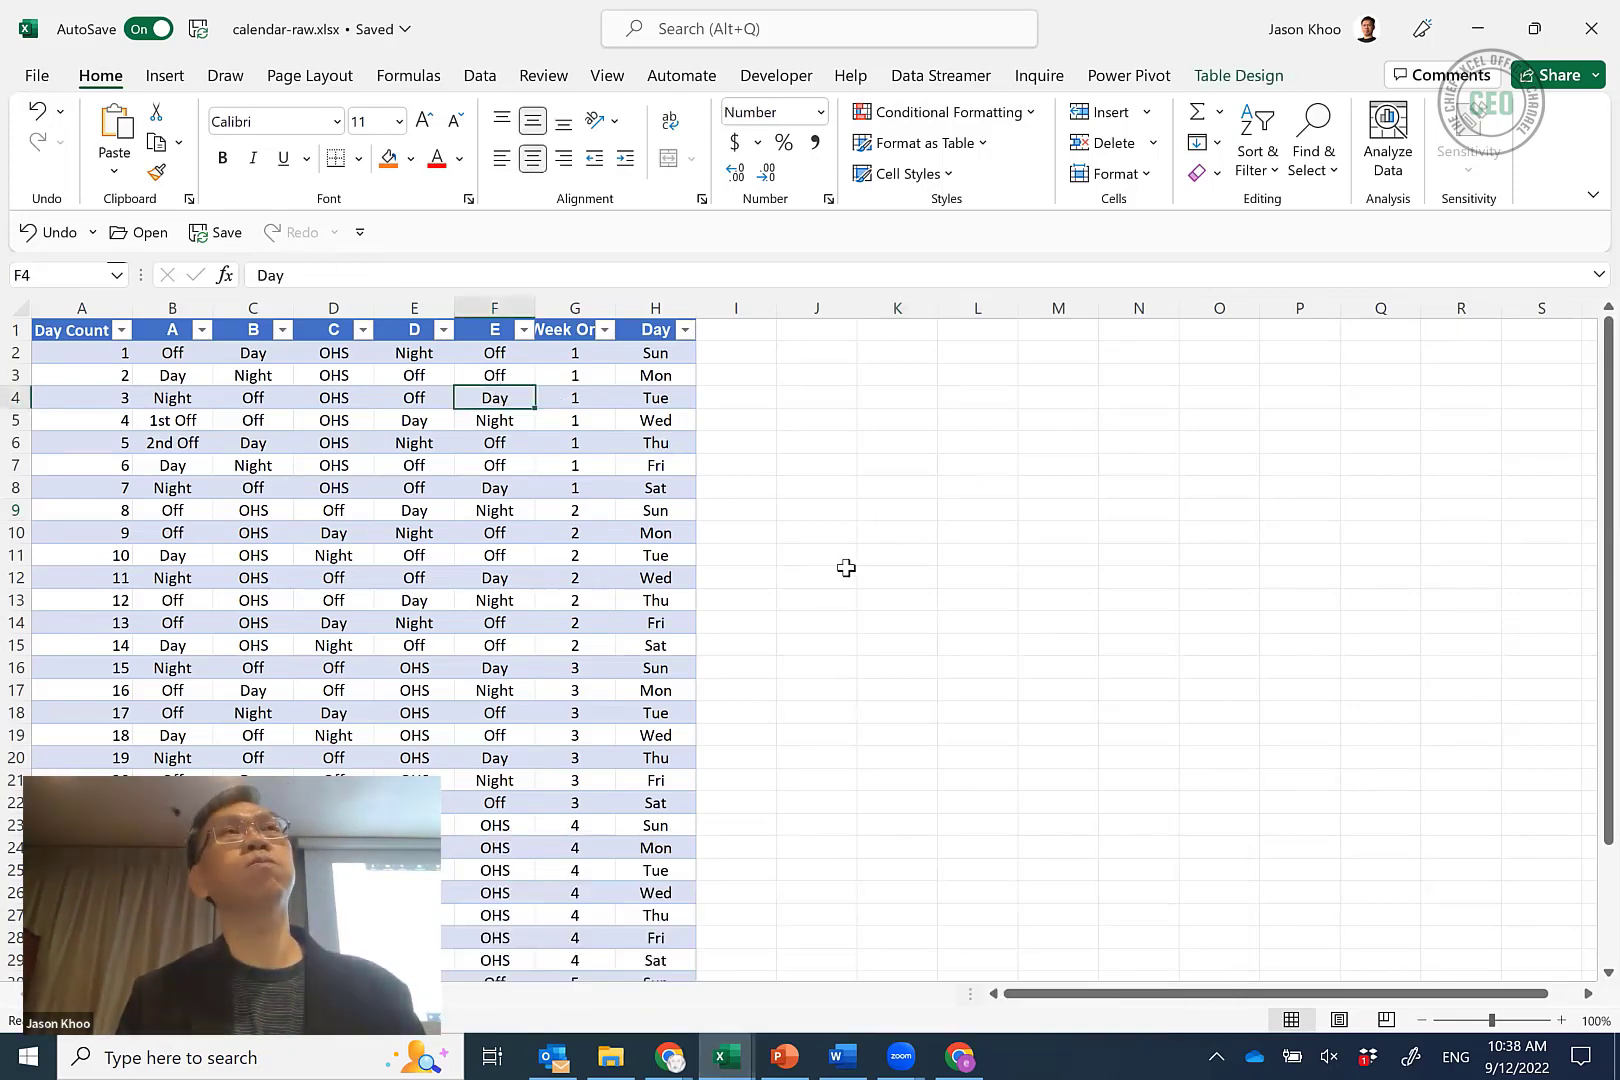
{"action": "left_click", "coordinate": [40, 78]}
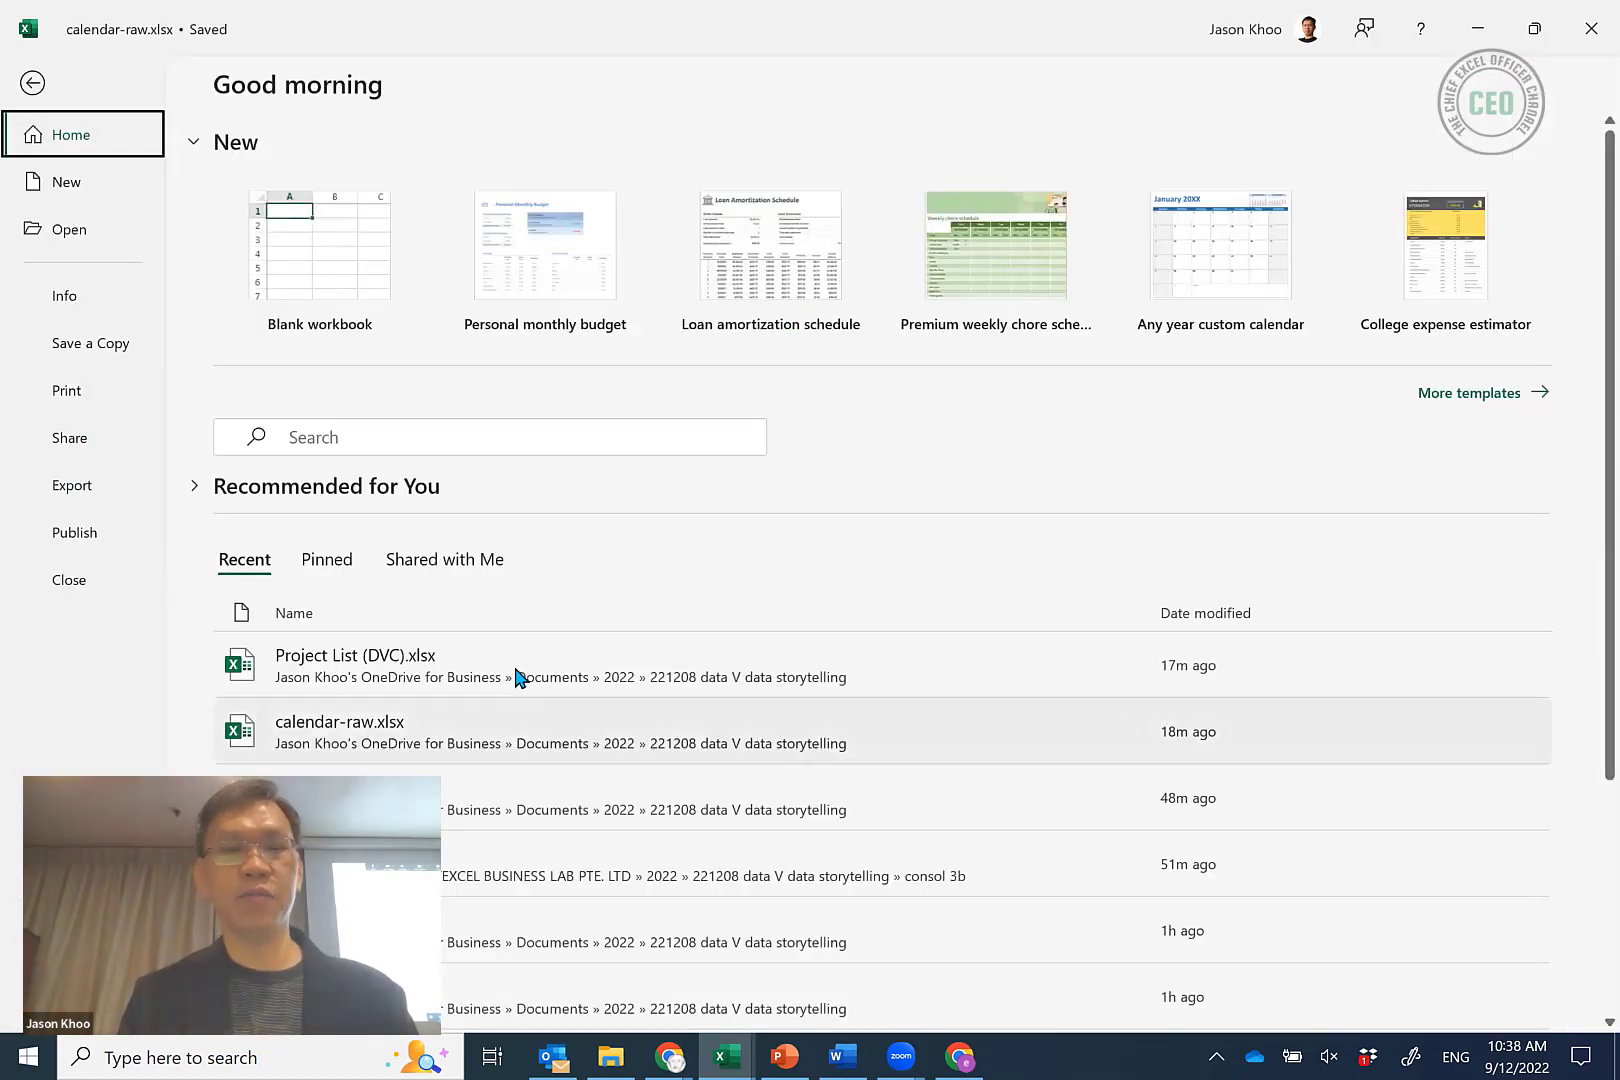
{"action": "left_click", "coordinate": [1219, 655]}
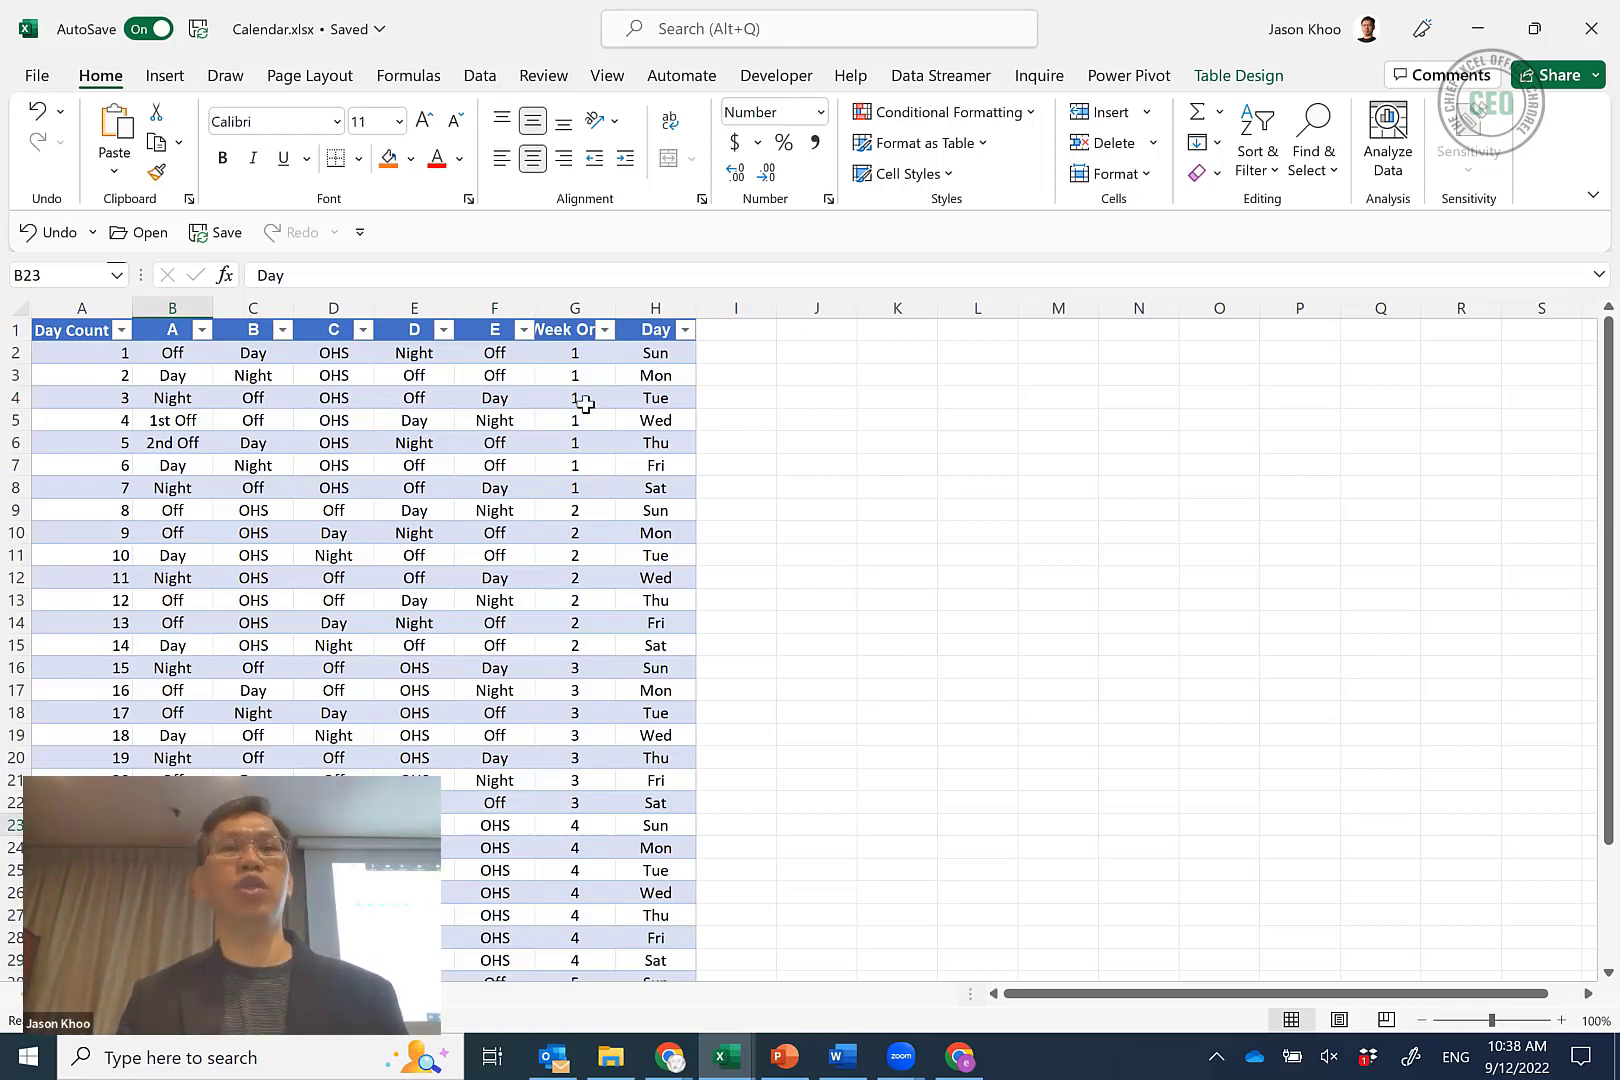
Open the Project List (DVC).xlsx workbook from the recent files.
{"action": "left_click", "coordinate": [727, 1052]}
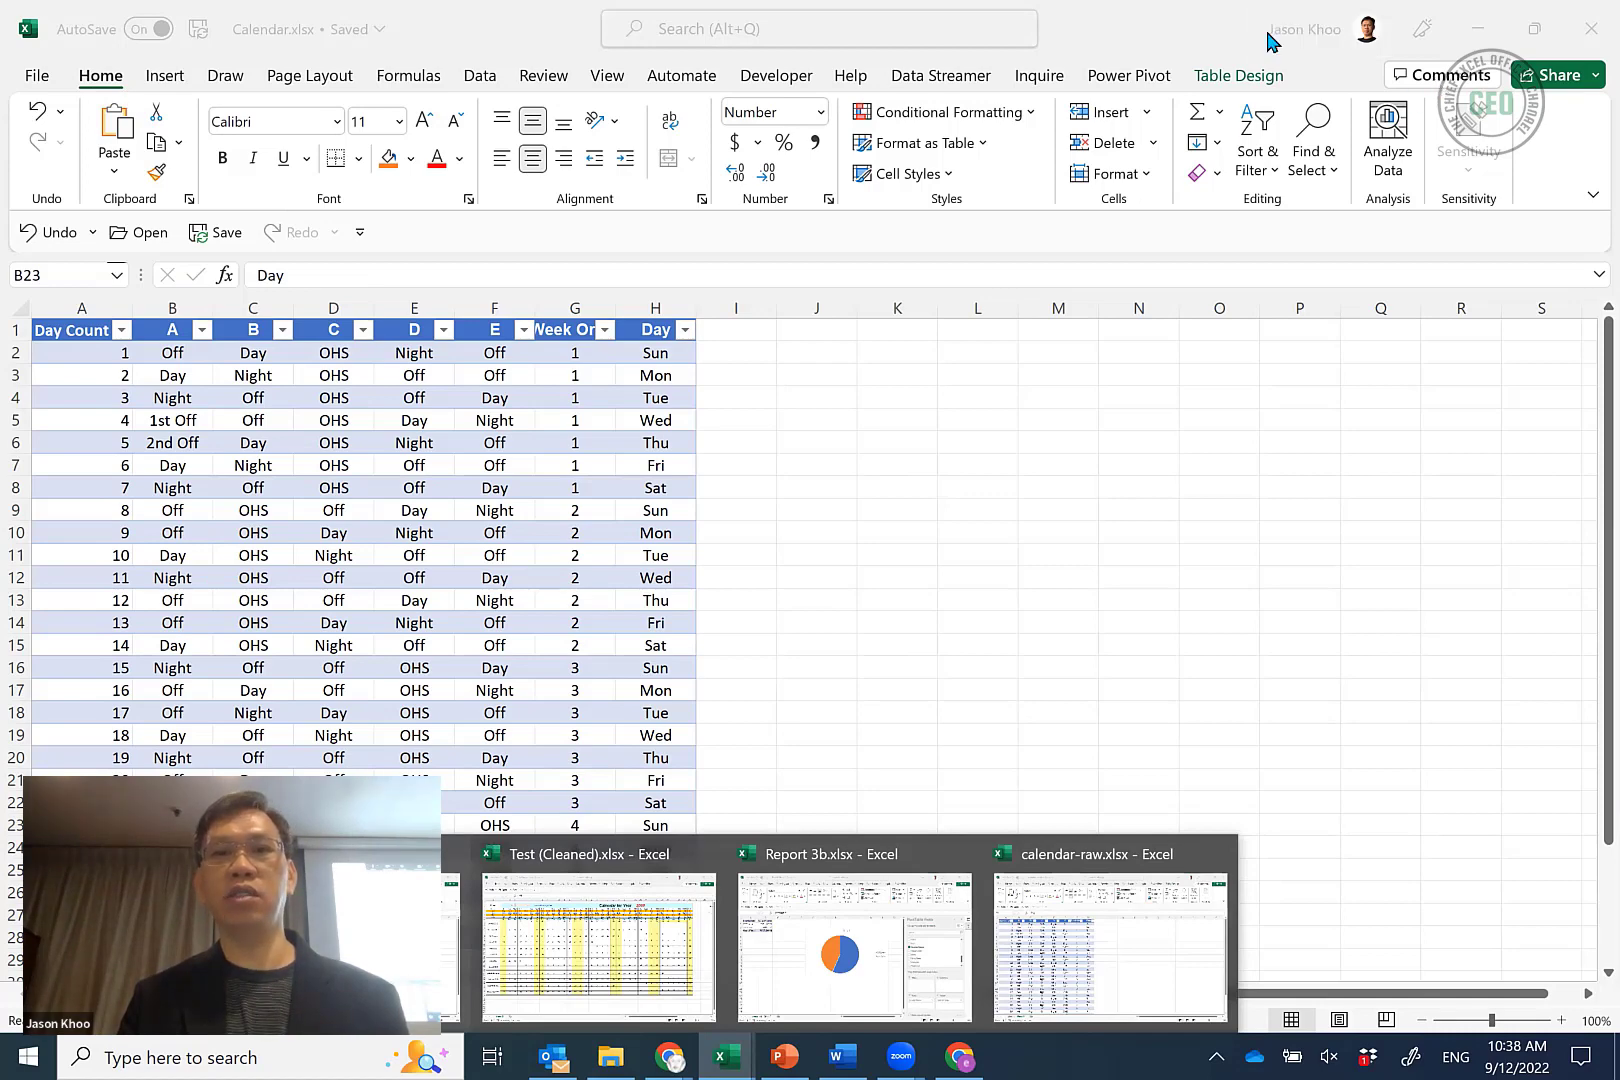
{"action": "left_click", "coordinate": [40, 84]}
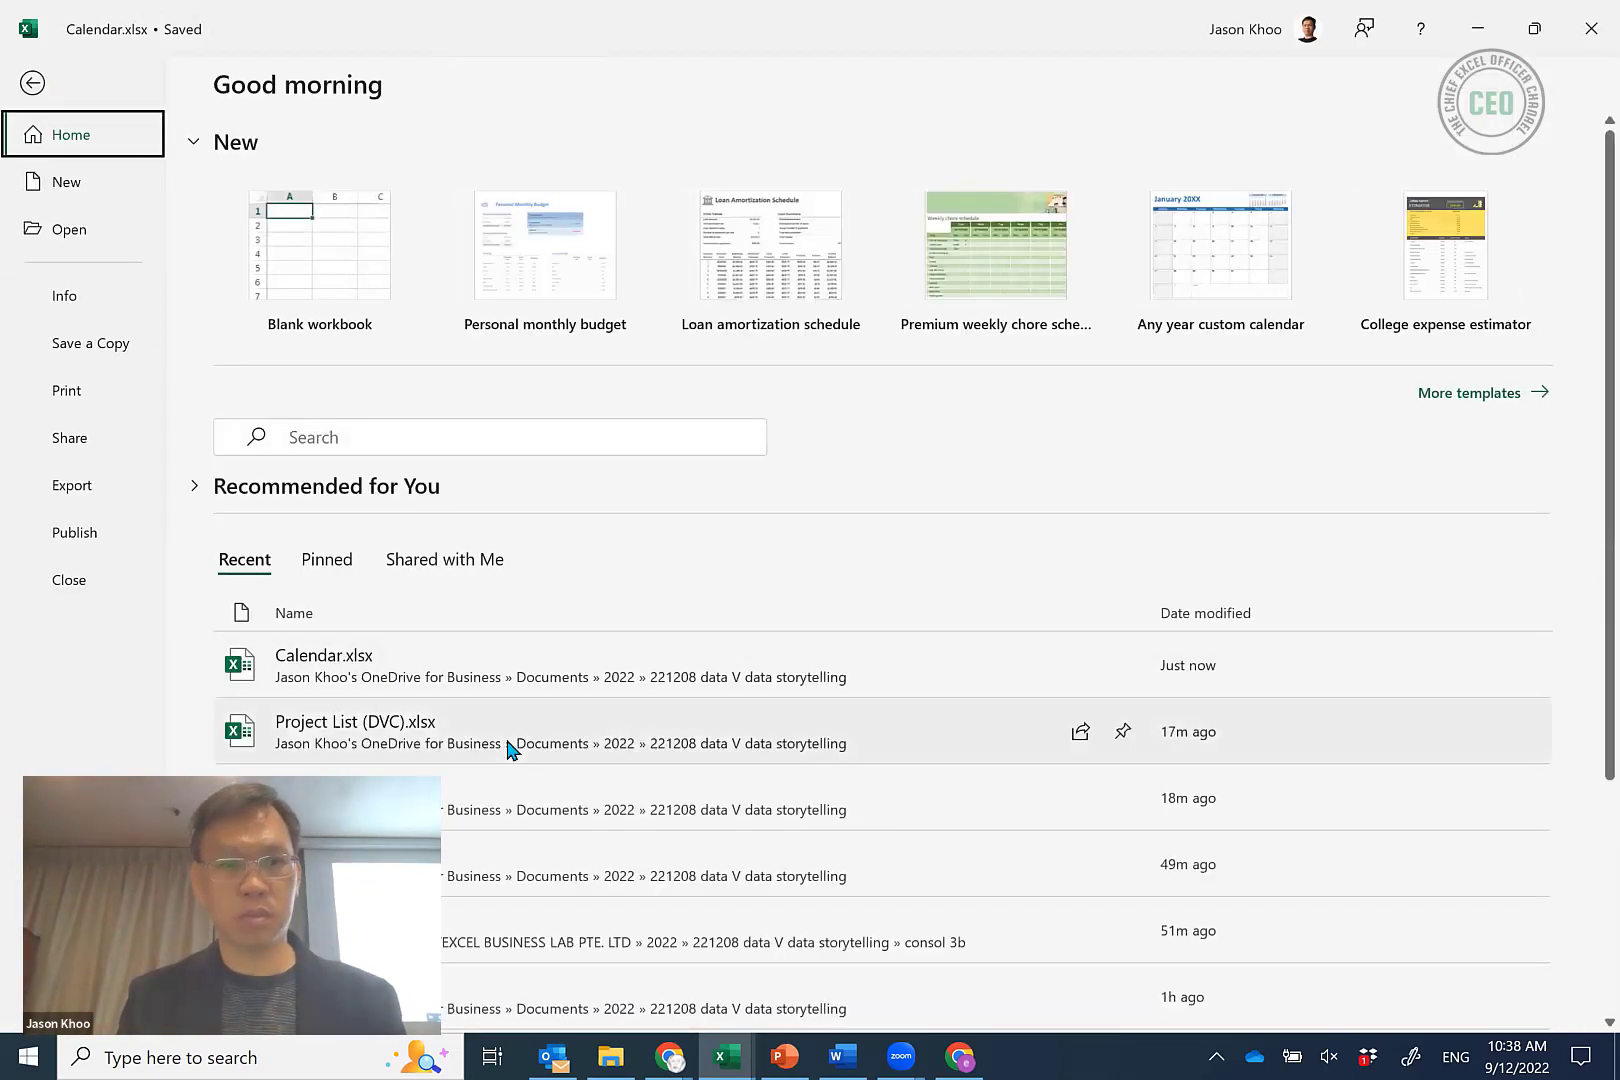
{"action": "left_click", "coordinate": [522, 736]}
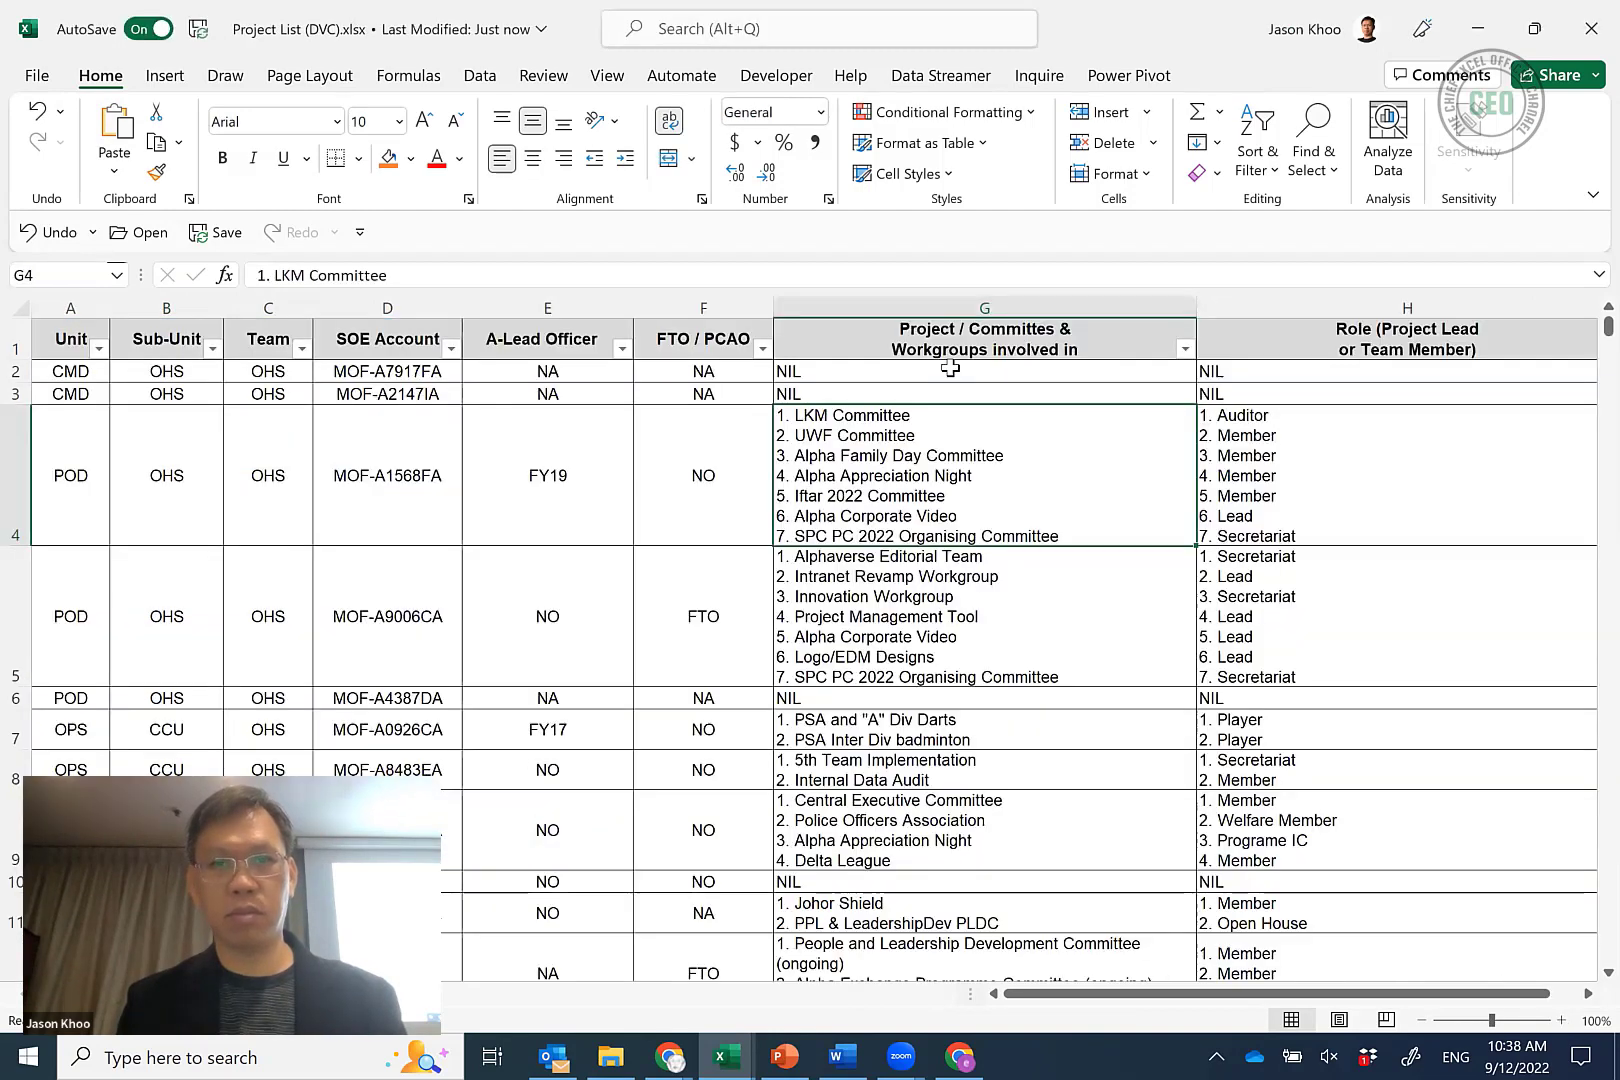
{"action": "left_click", "coordinate": [513, 455]}
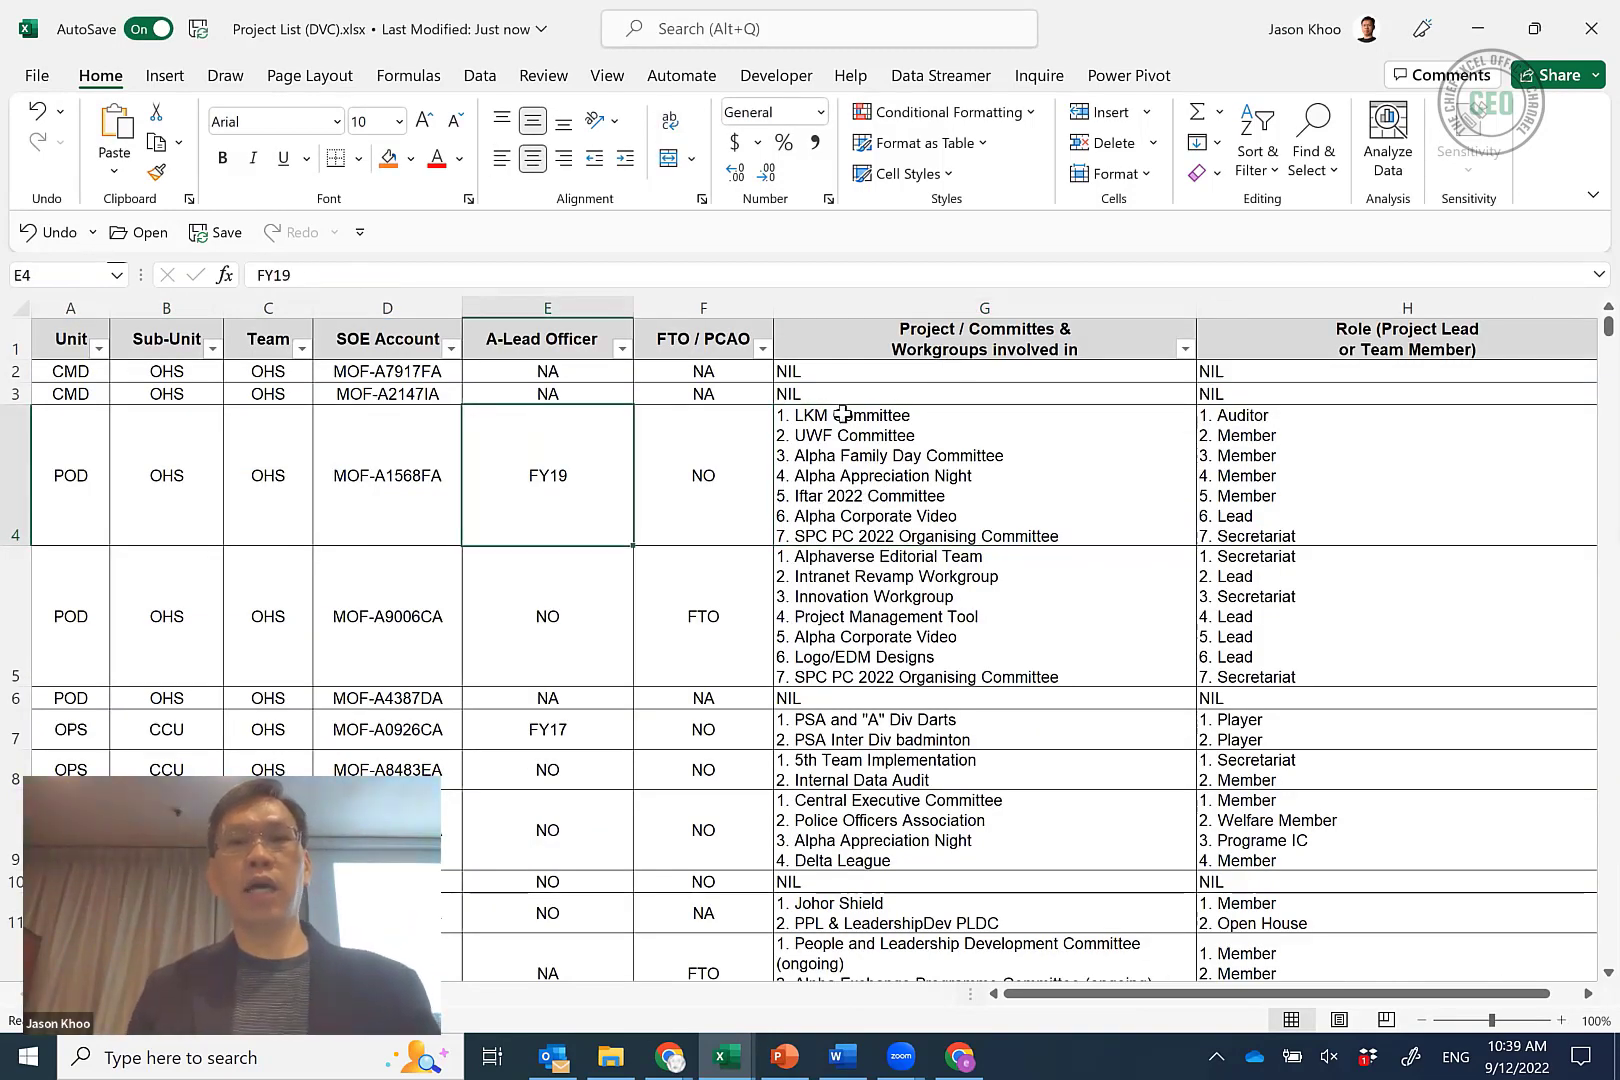
{"action": "left_click", "coordinate": [843, 420]}
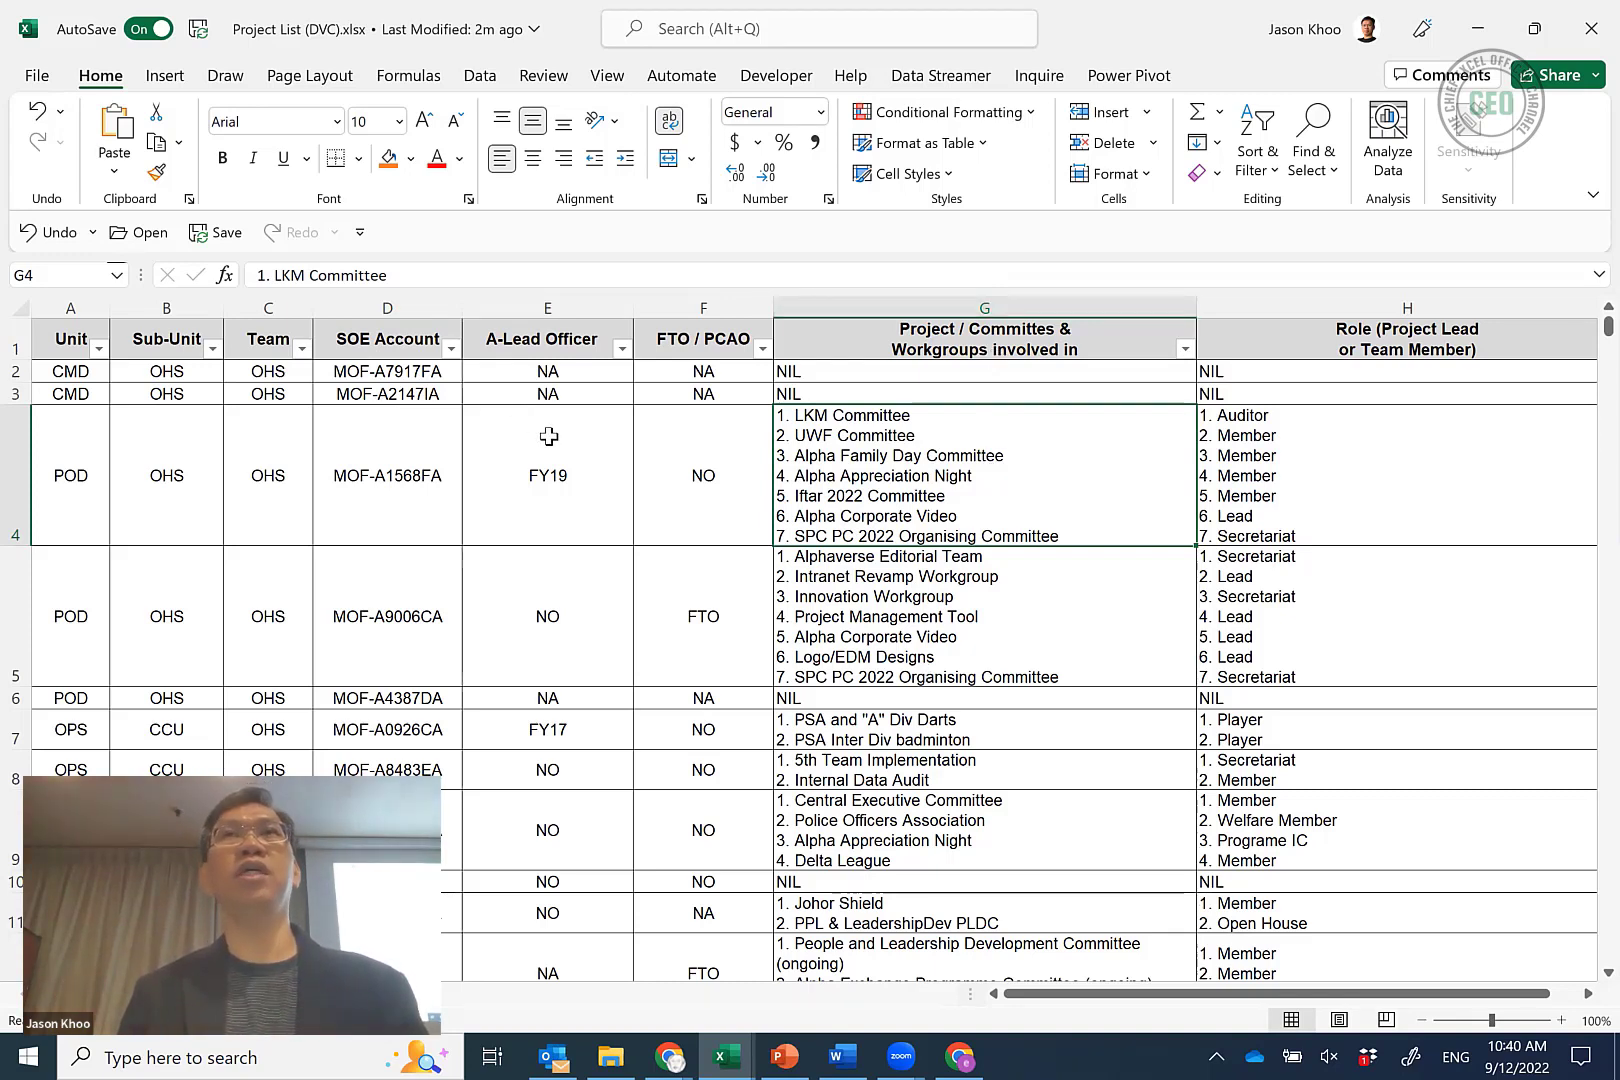
Convert the project list range A1:H655 into a table with headers, checking that the range covers all the data.
{"action": "left_click", "coordinate": [548, 436]}
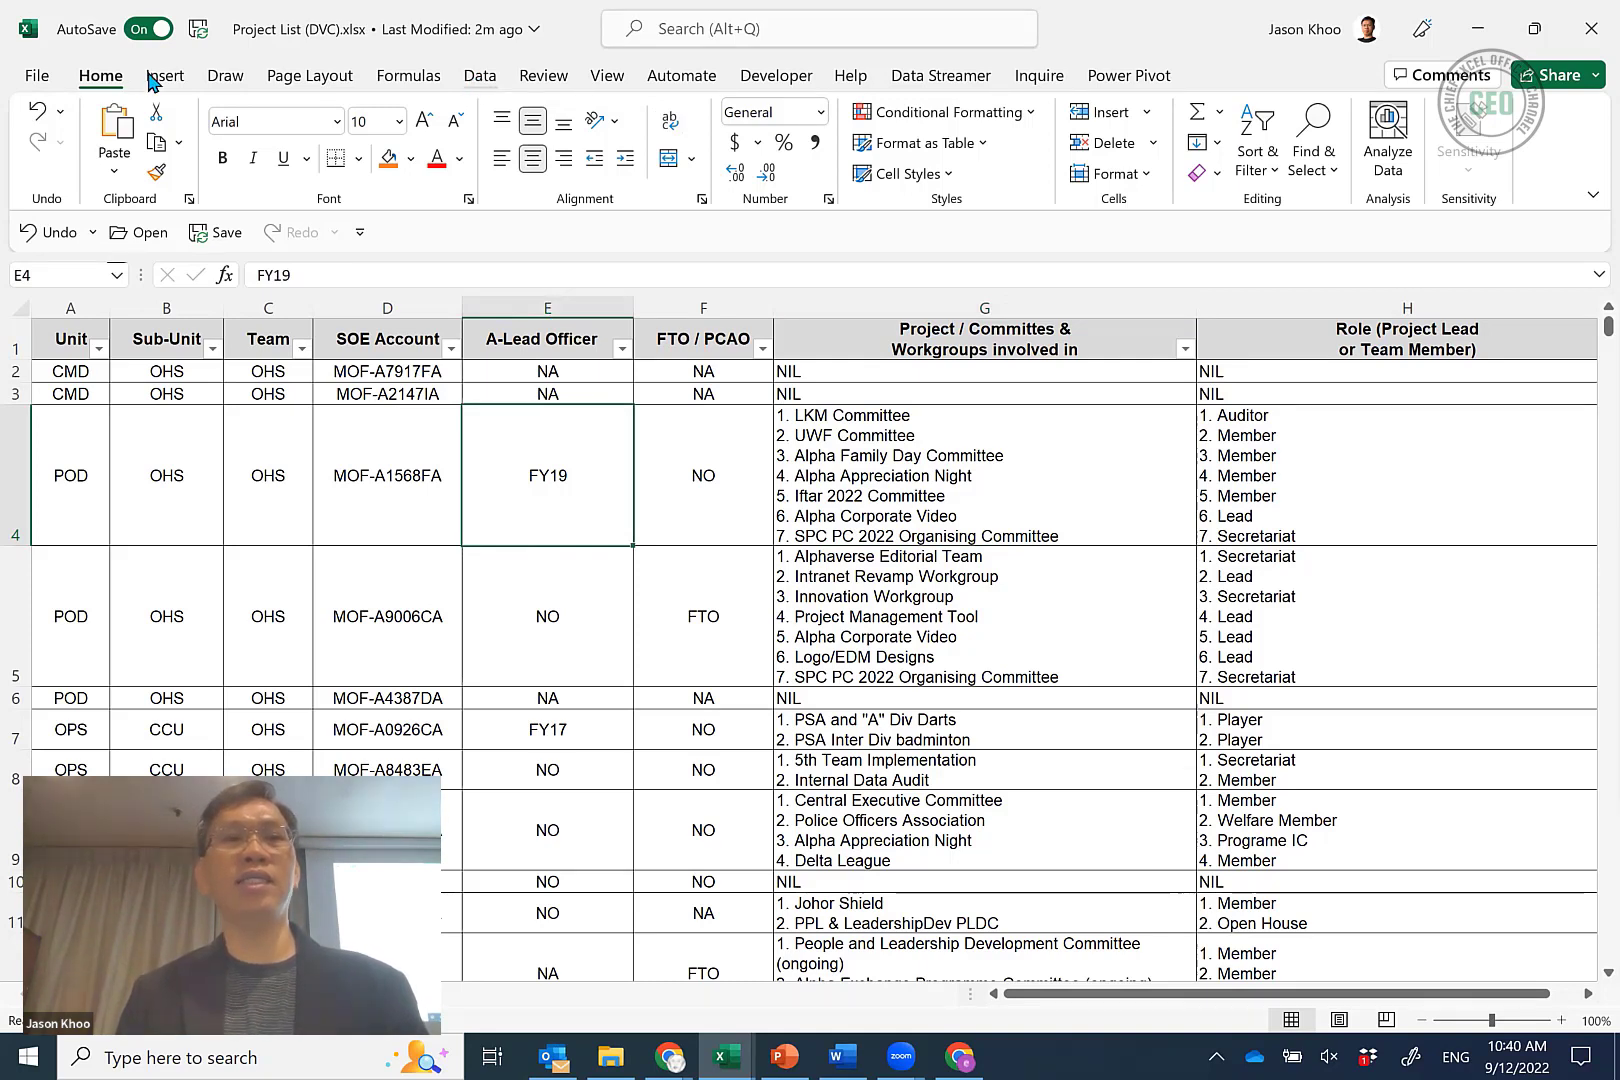
{"action": "left_click", "coordinate": [153, 79]}
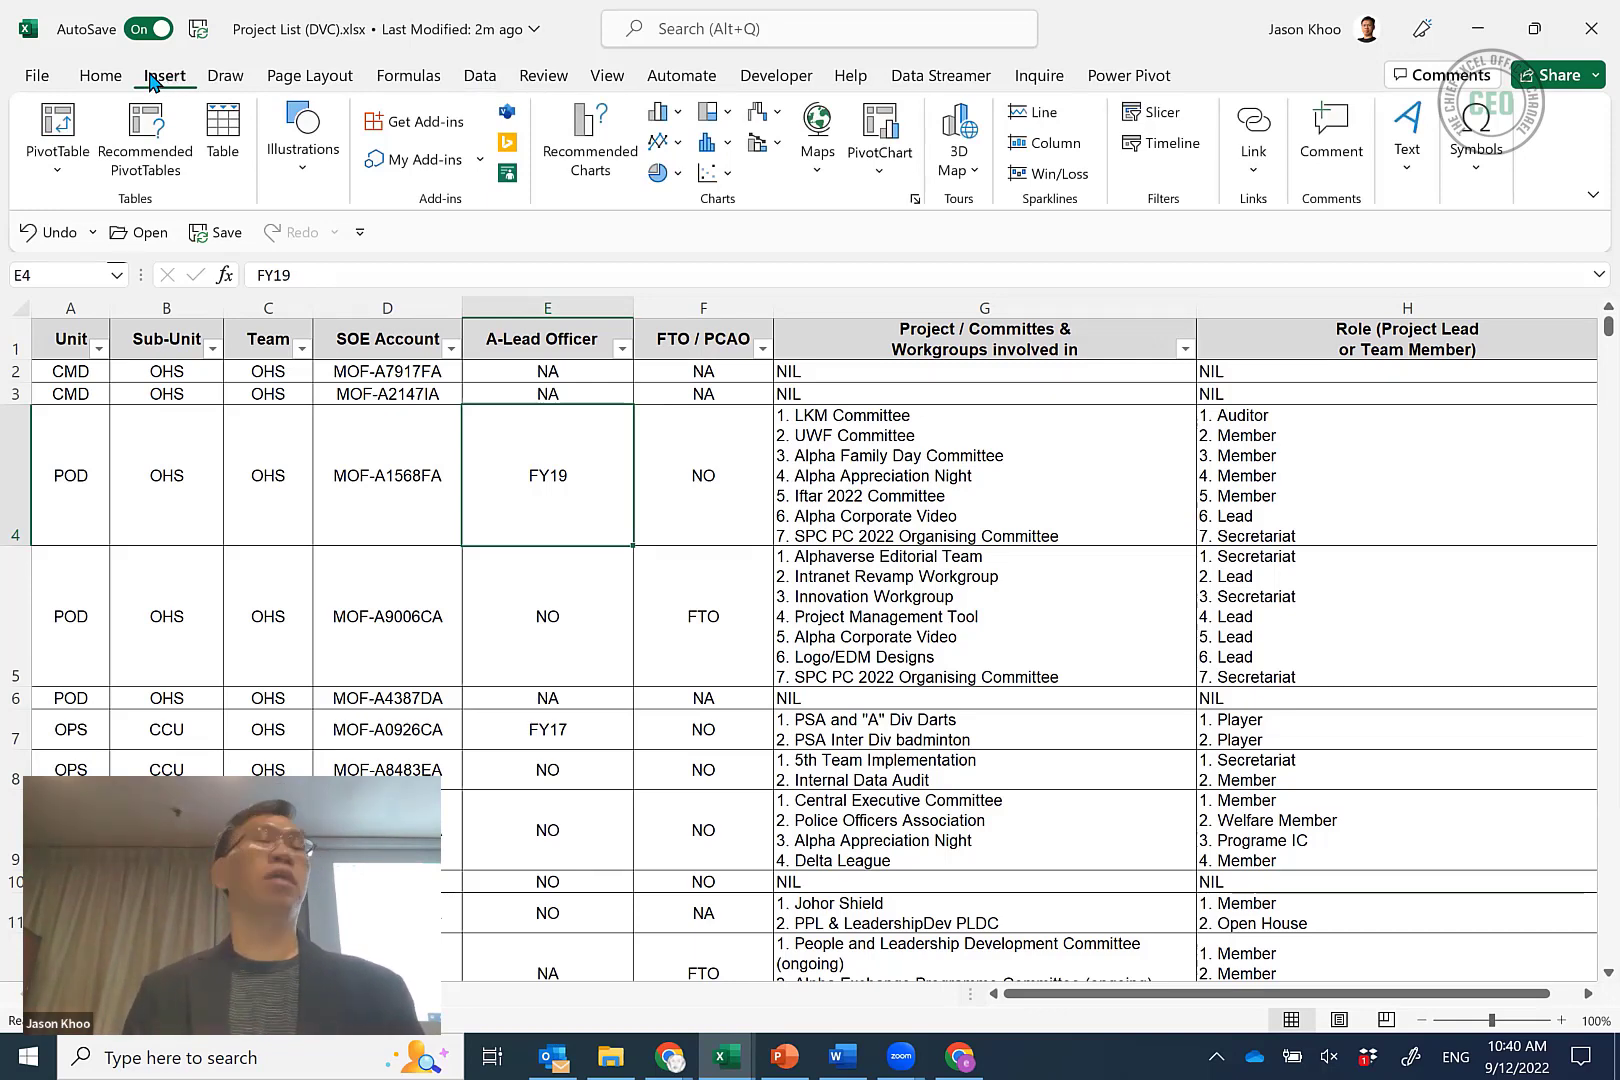
{"action": "left_click", "coordinate": [224, 136]}
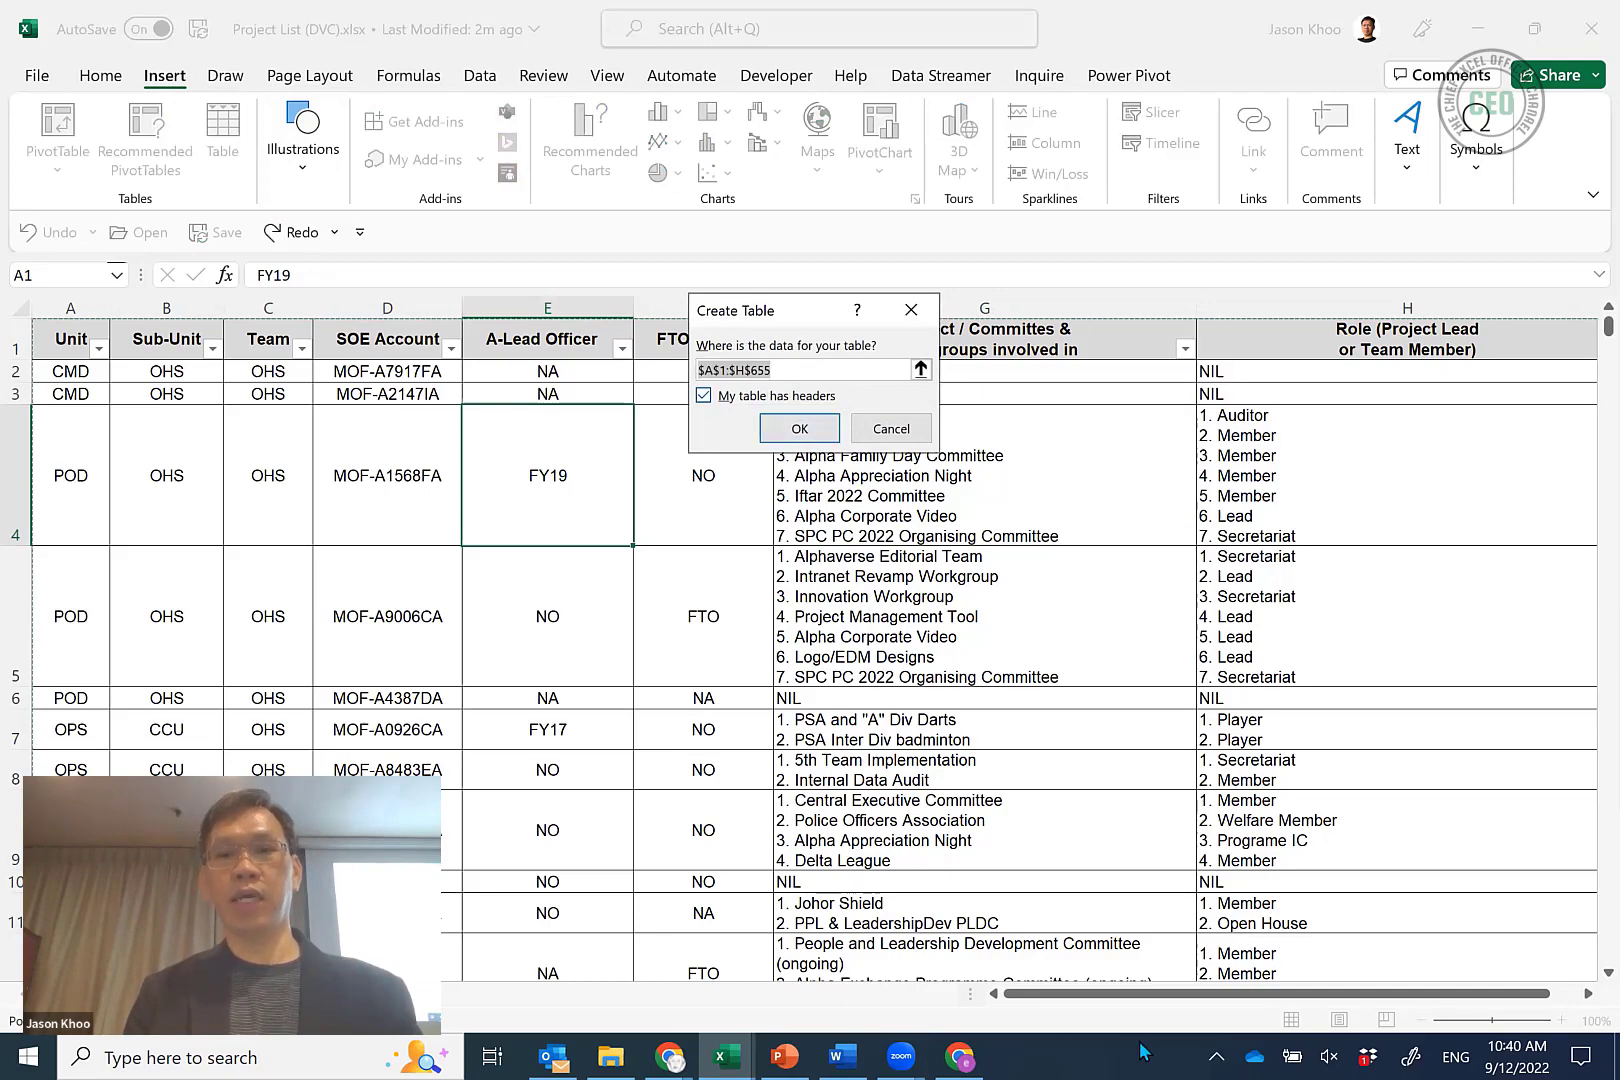
{"action": "left_click_drag", "start_coordinate": [1549, 994], "coordinate": [1570, 992]}
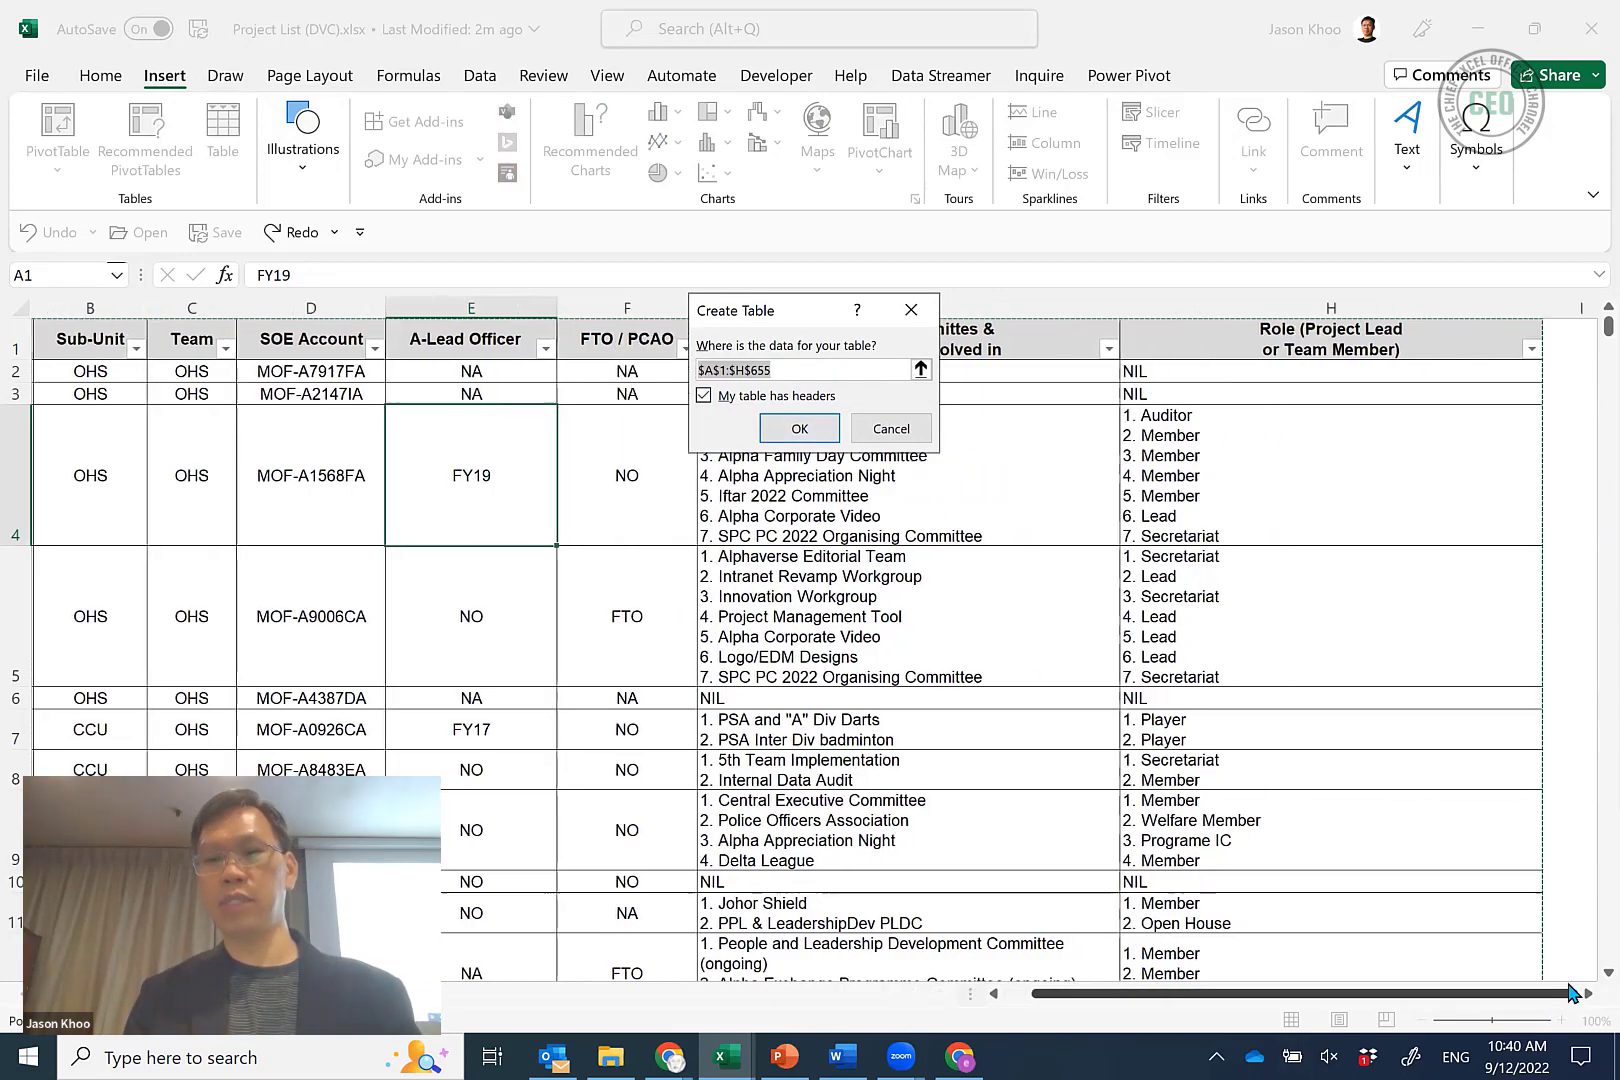
{"action": "scroll", "coordinate": [1373, 767], "scroll_direction": "down", "scroll_amount": 10}
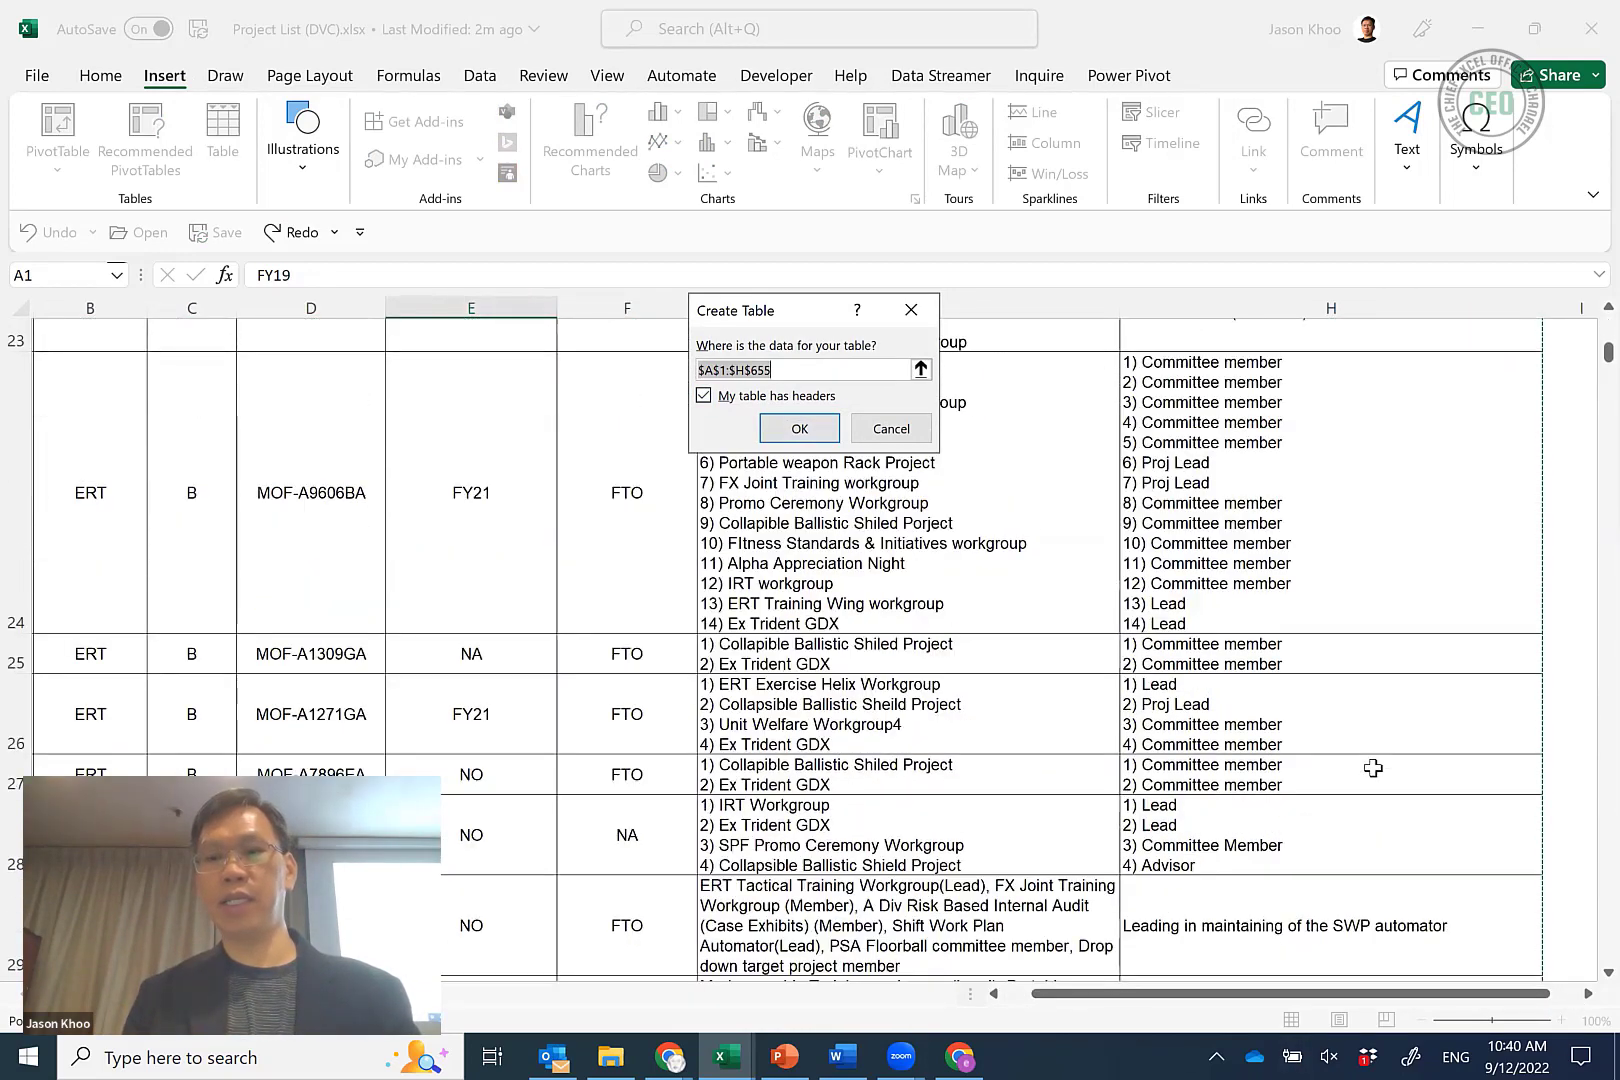
{"action": "scroll", "coordinate": [1374, 767], "scroll_direction": "down", "scroll_amount": 3}
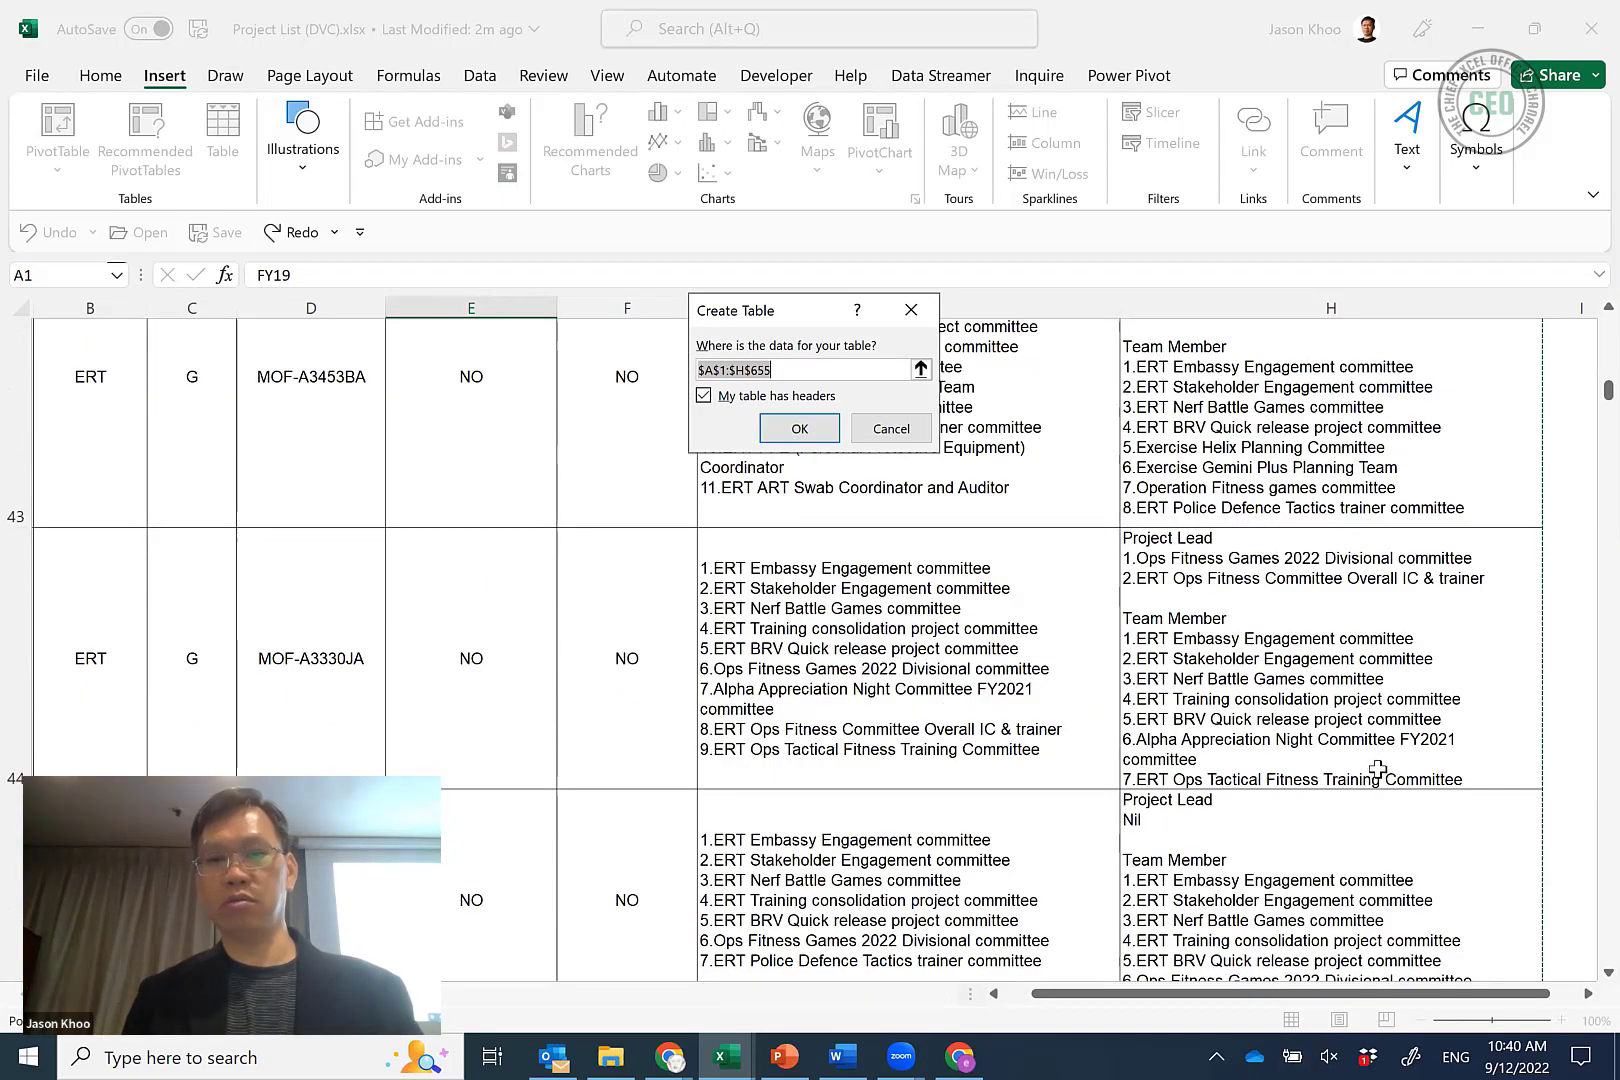
{"action": "scroll", "coordinate": [1376, 772], "scroll_direction": "down", "scroll_amount": 5}
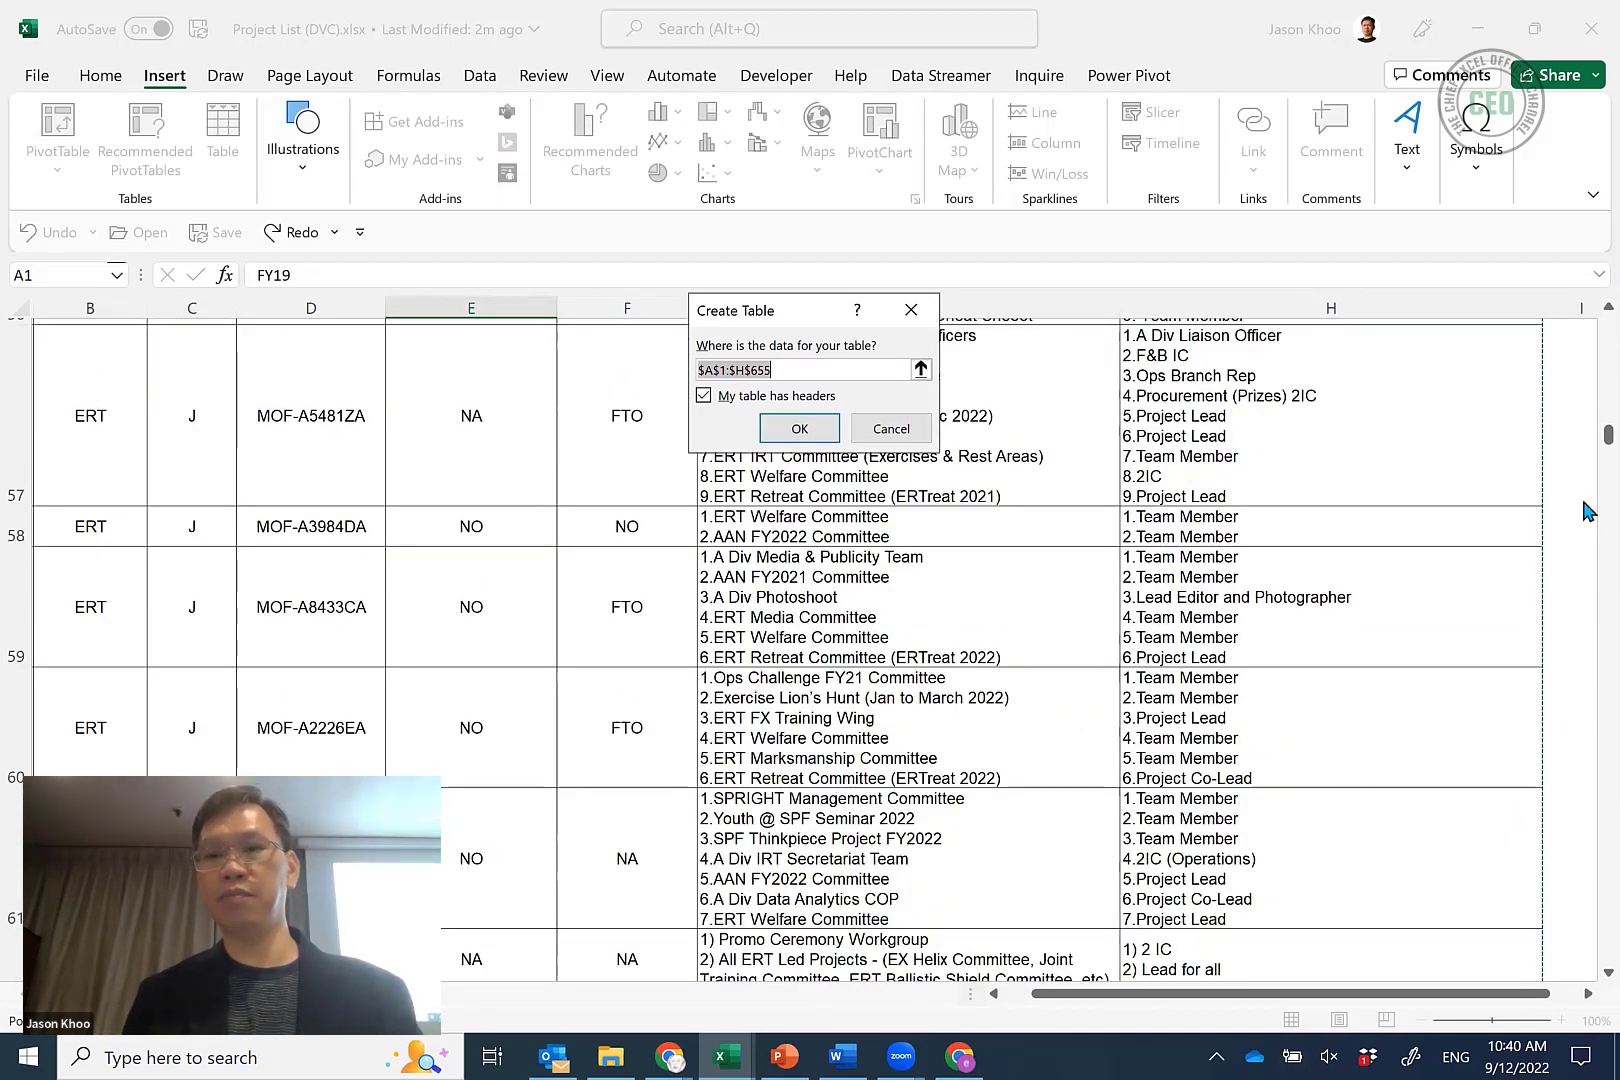
{"action": "scroll", "coordinate": [1582, 508], "scroll_direction": "down", "scroll_amount": 13}
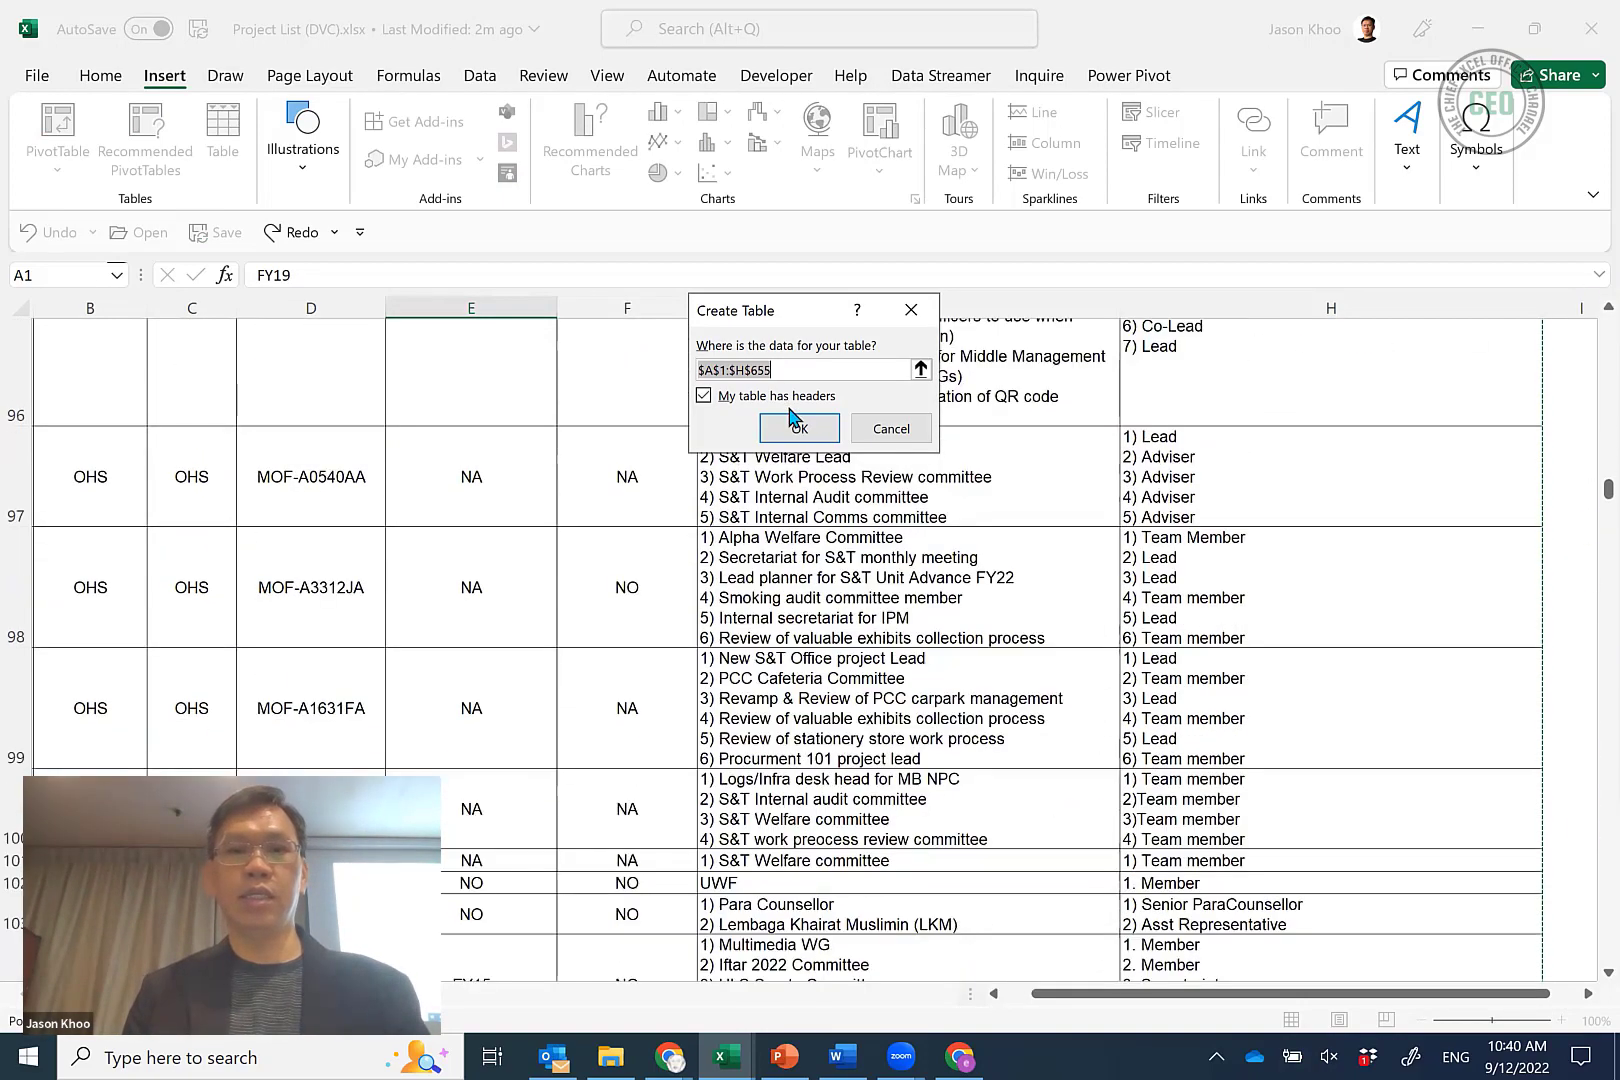
{"action": "scroll", "coordinate": [1581, 399], "scroll_direction": "up", "scroll_amount": 20}
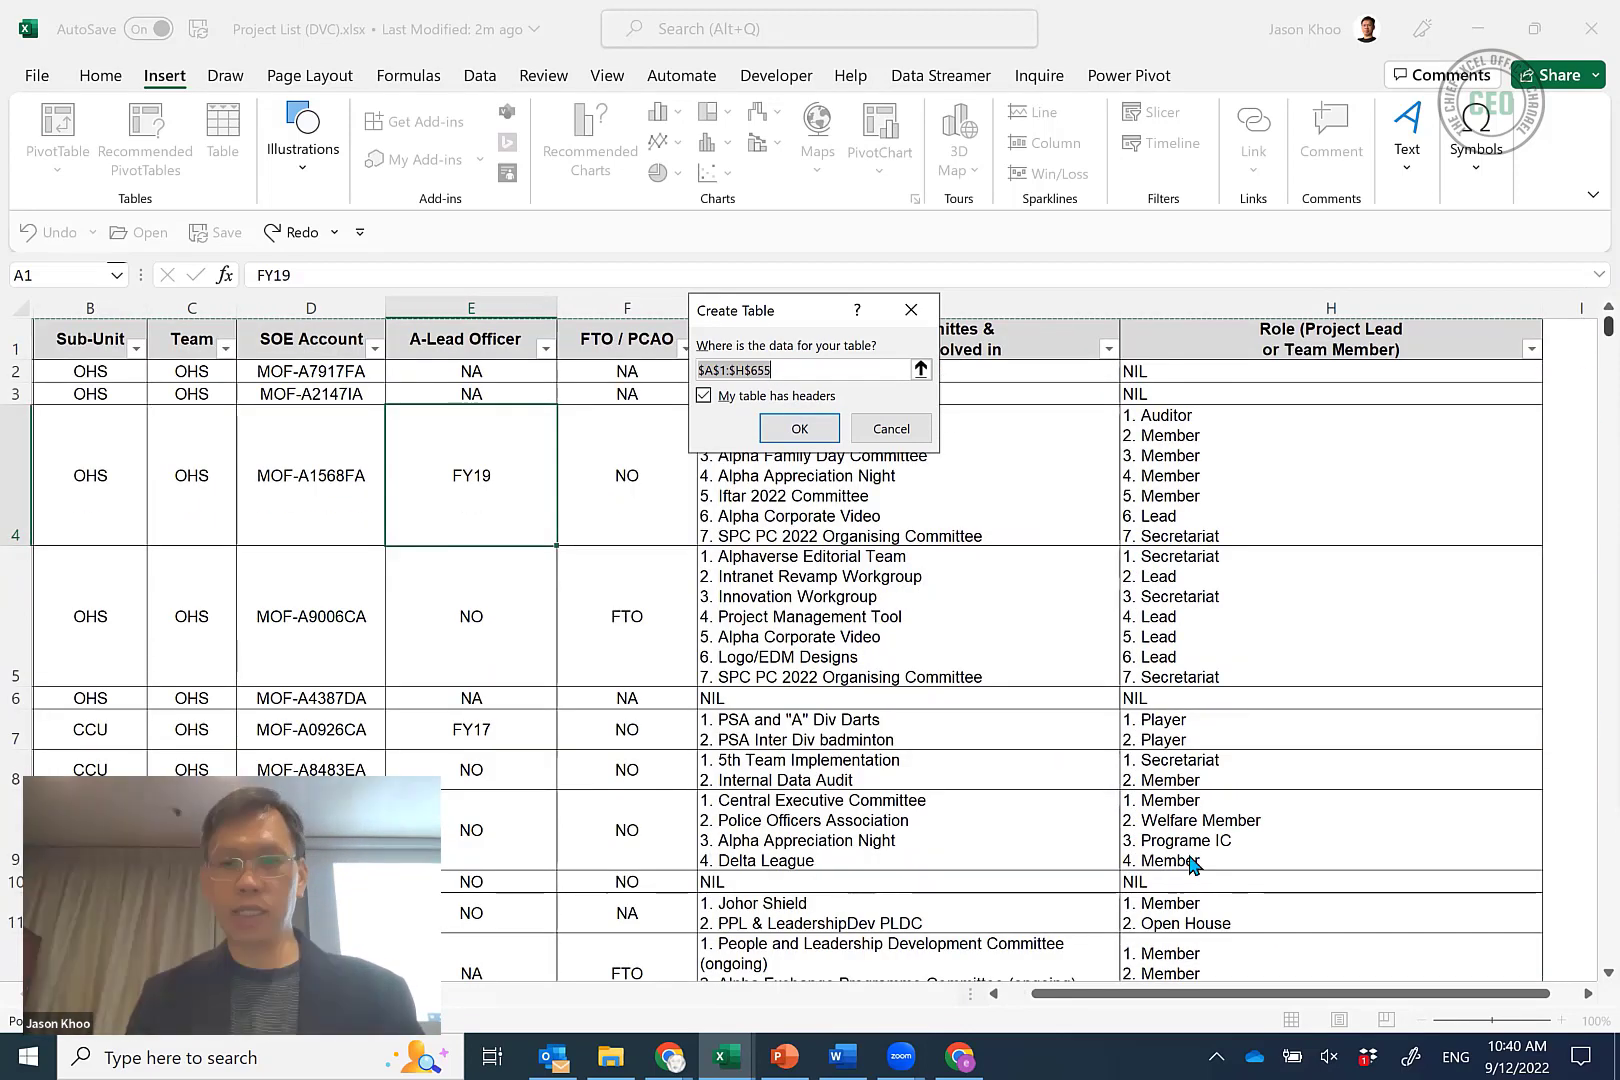
{"action": "scroll", "coordinate": [1549, 577], "scroll_direction": "down", "scroll_amount": 20}
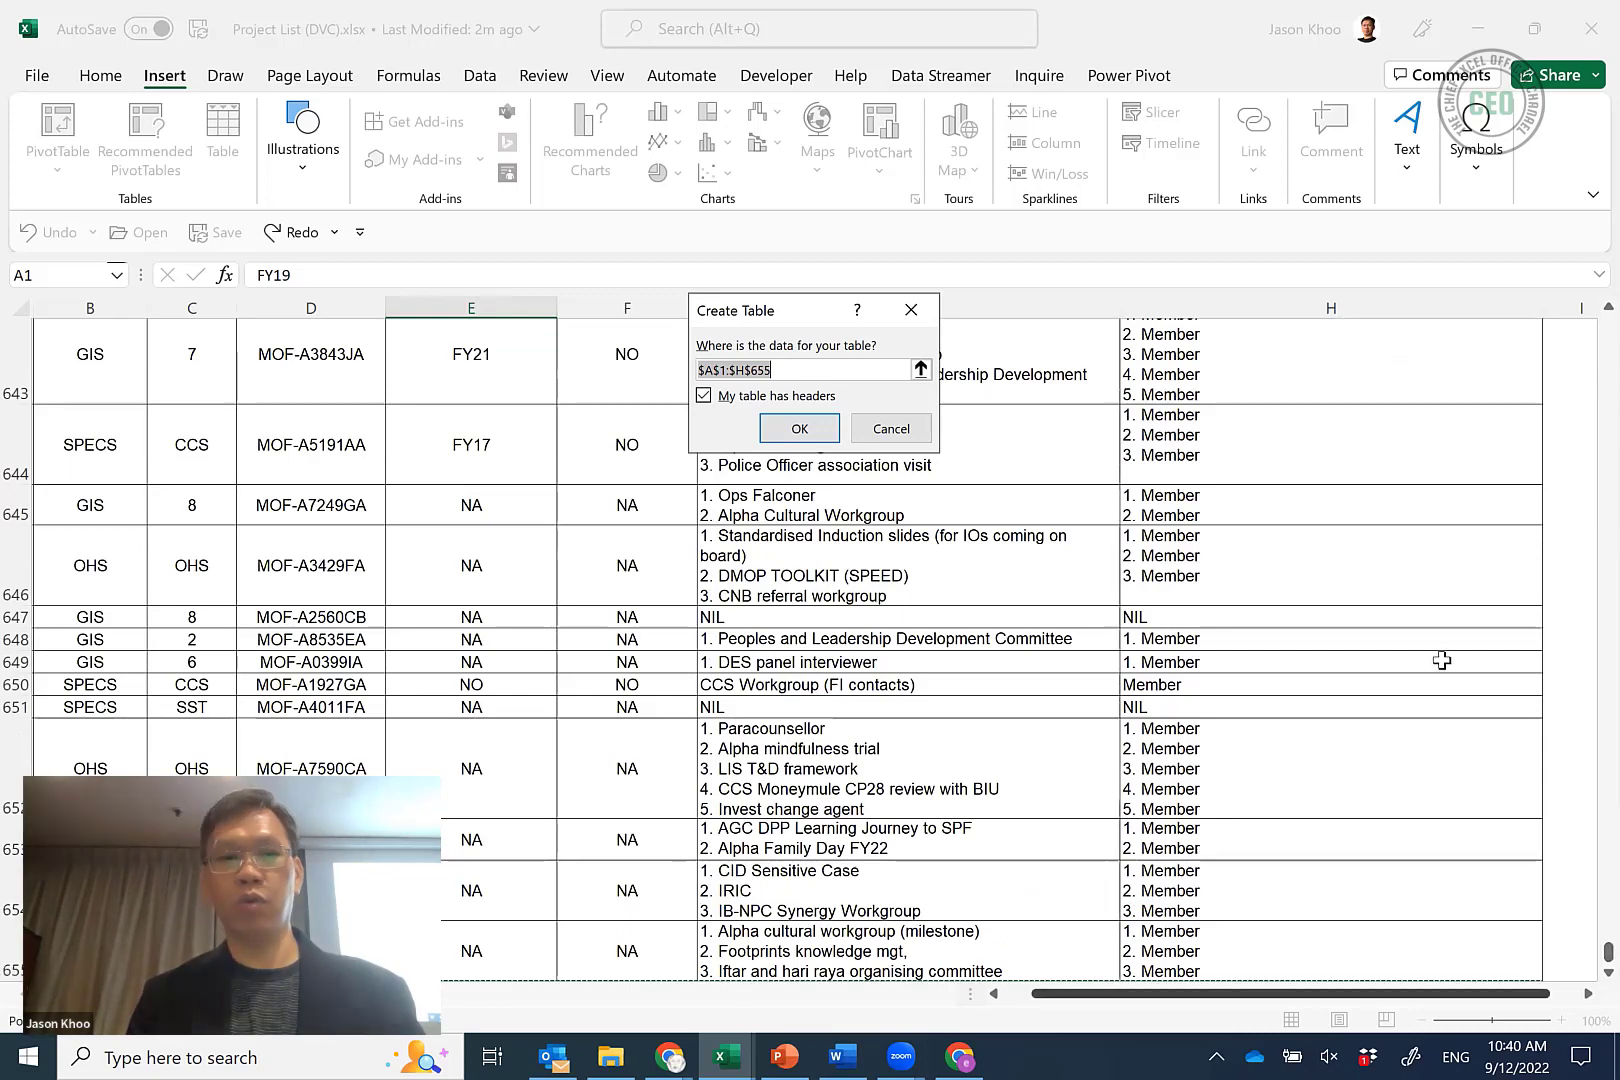
{"action": "scroll", "coordinate": [1420, 661], "scroll_direction": "down", "scroll_amount": 2}
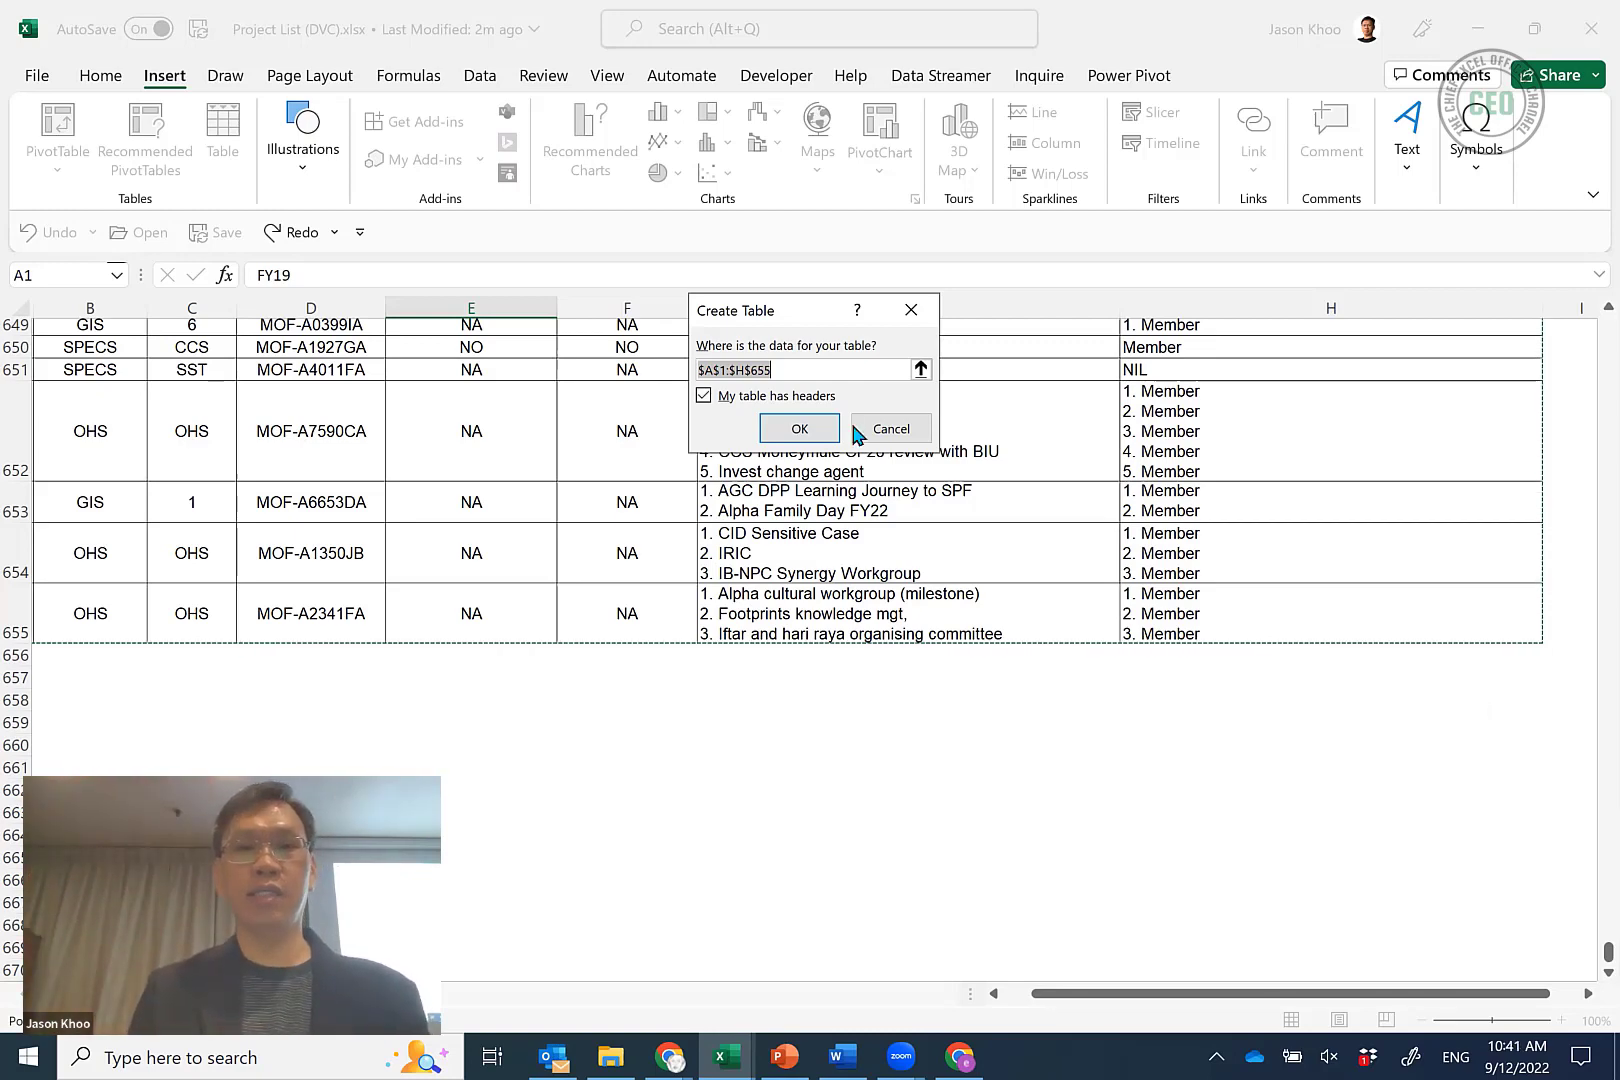
{"action": "left_click", "coordinate": [797, 430]}
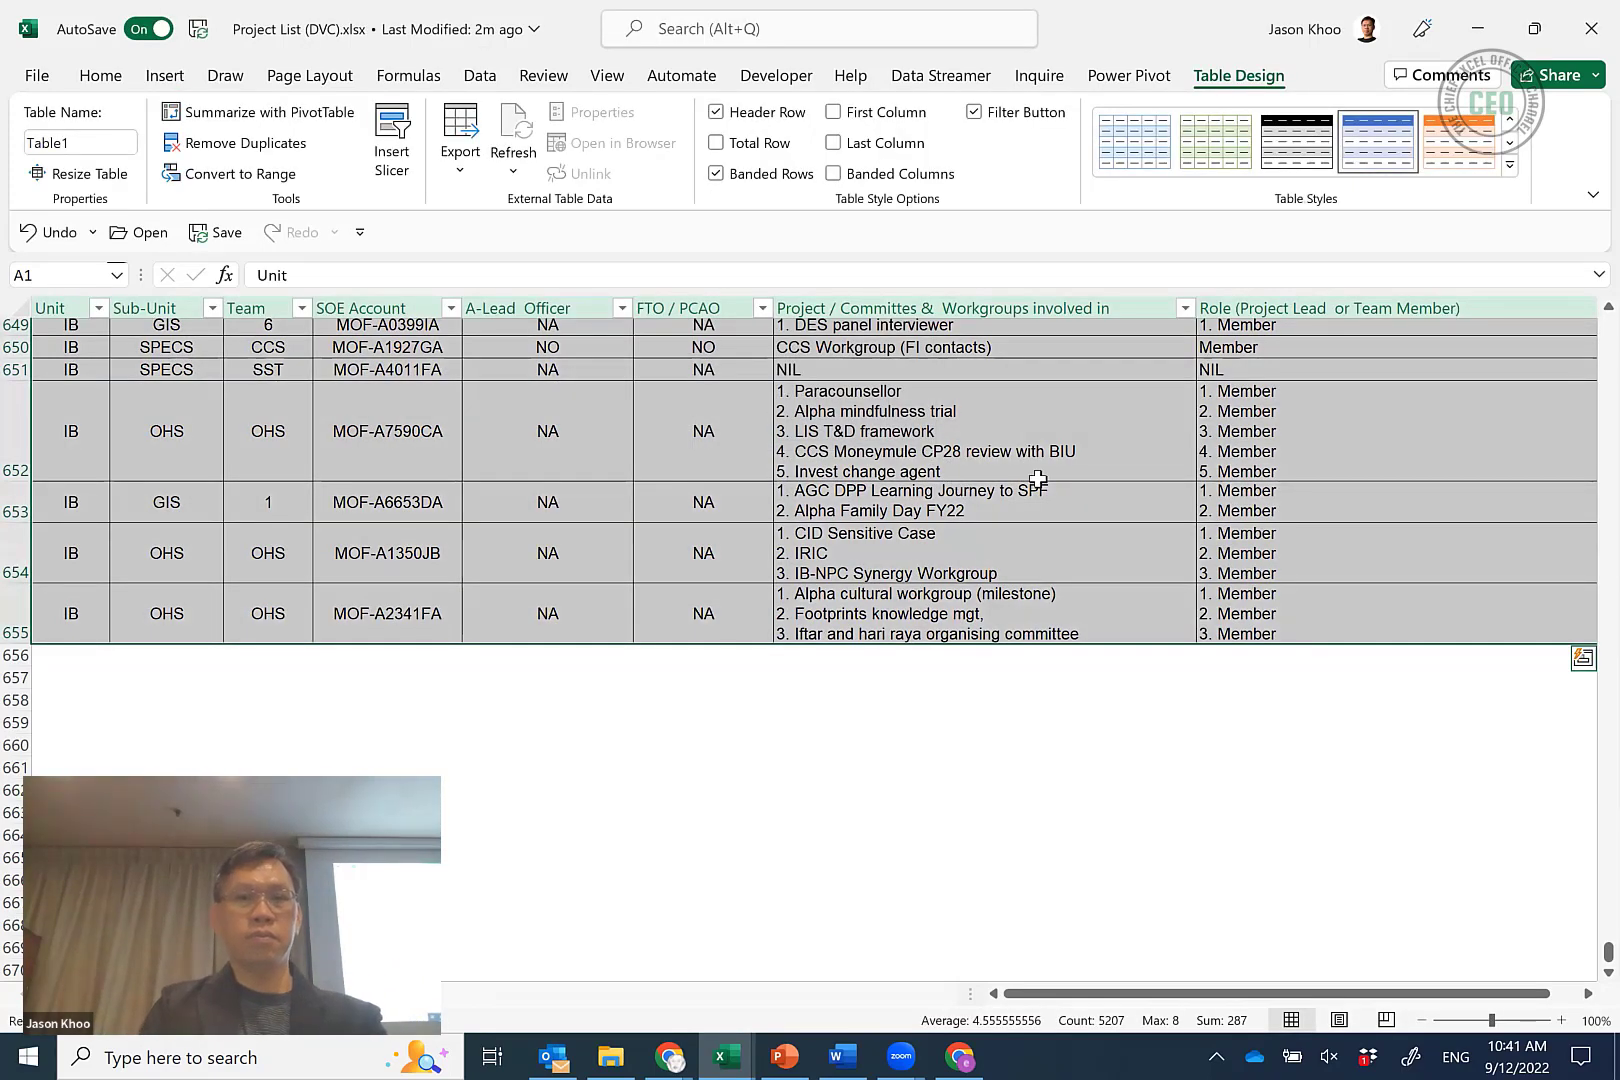
Remove the manual cell fill from the whole table, from the Unit header to the last row.
{"action": "left_click", "coordinate": [1006, 440]}
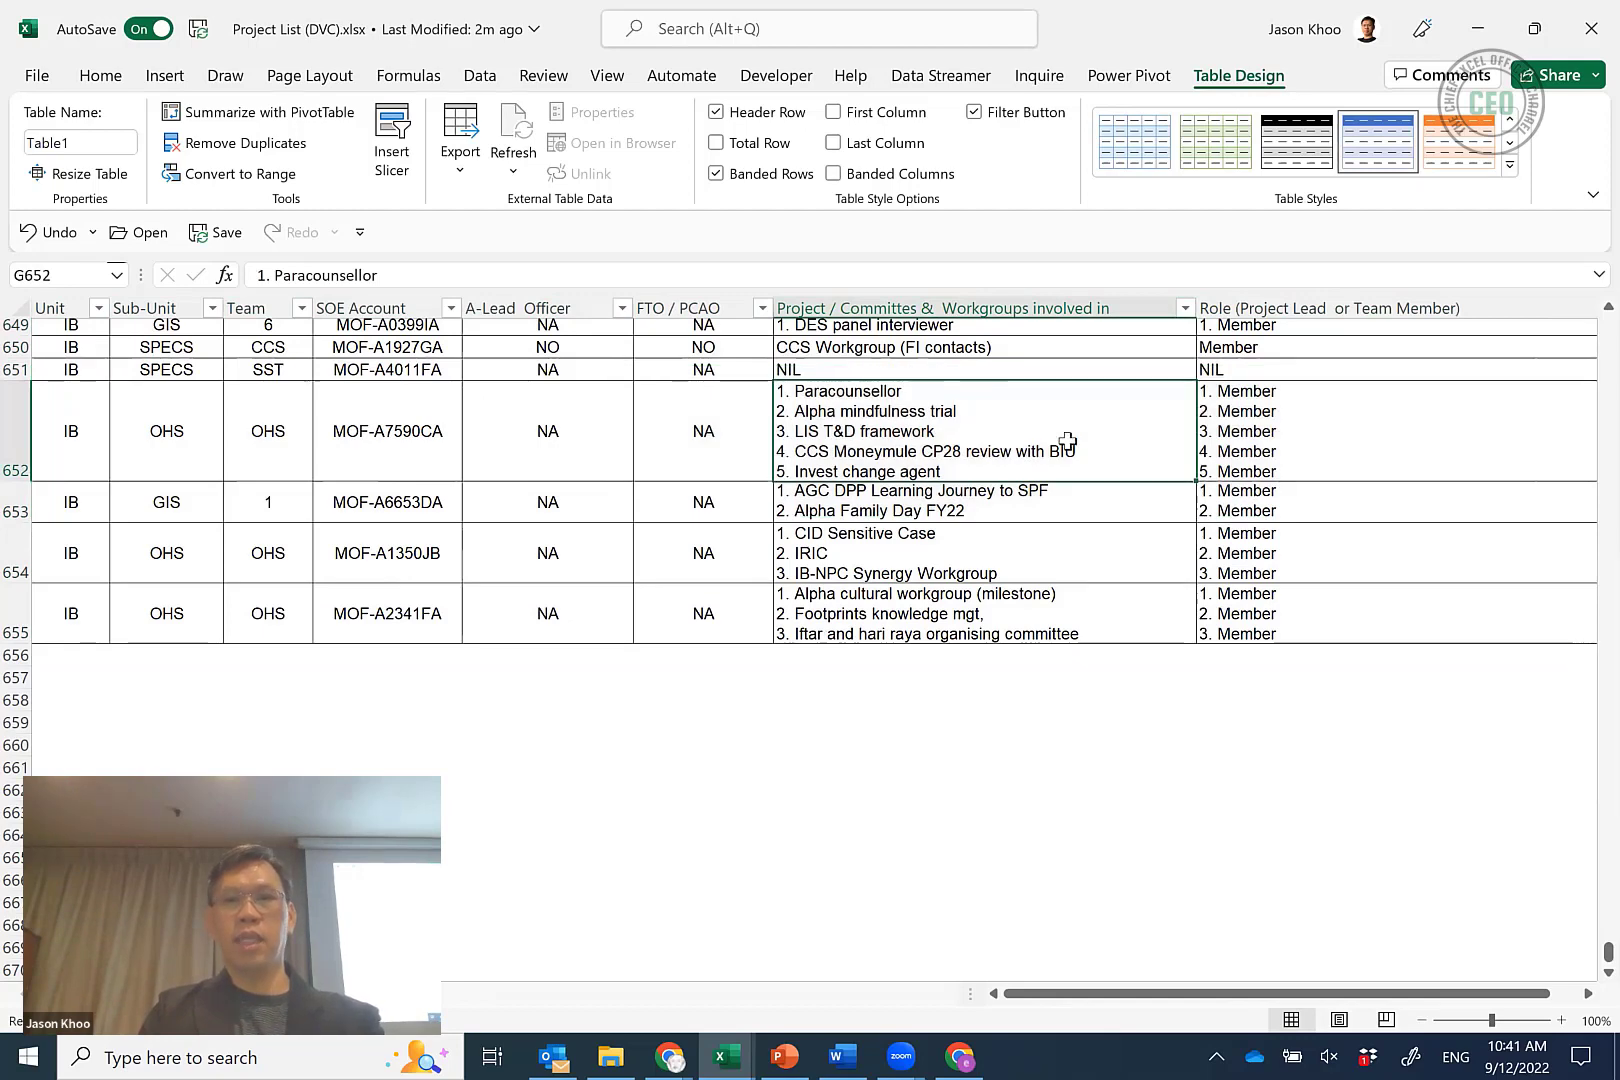
{"action": "scroll", "coordinate": [1588, 441], "scroll_direction": "up", "scroll_amount": 9}
{"action": "left_click_drag", "start_coordinate": [1588, 945], "coordinate": [1590, 322]}
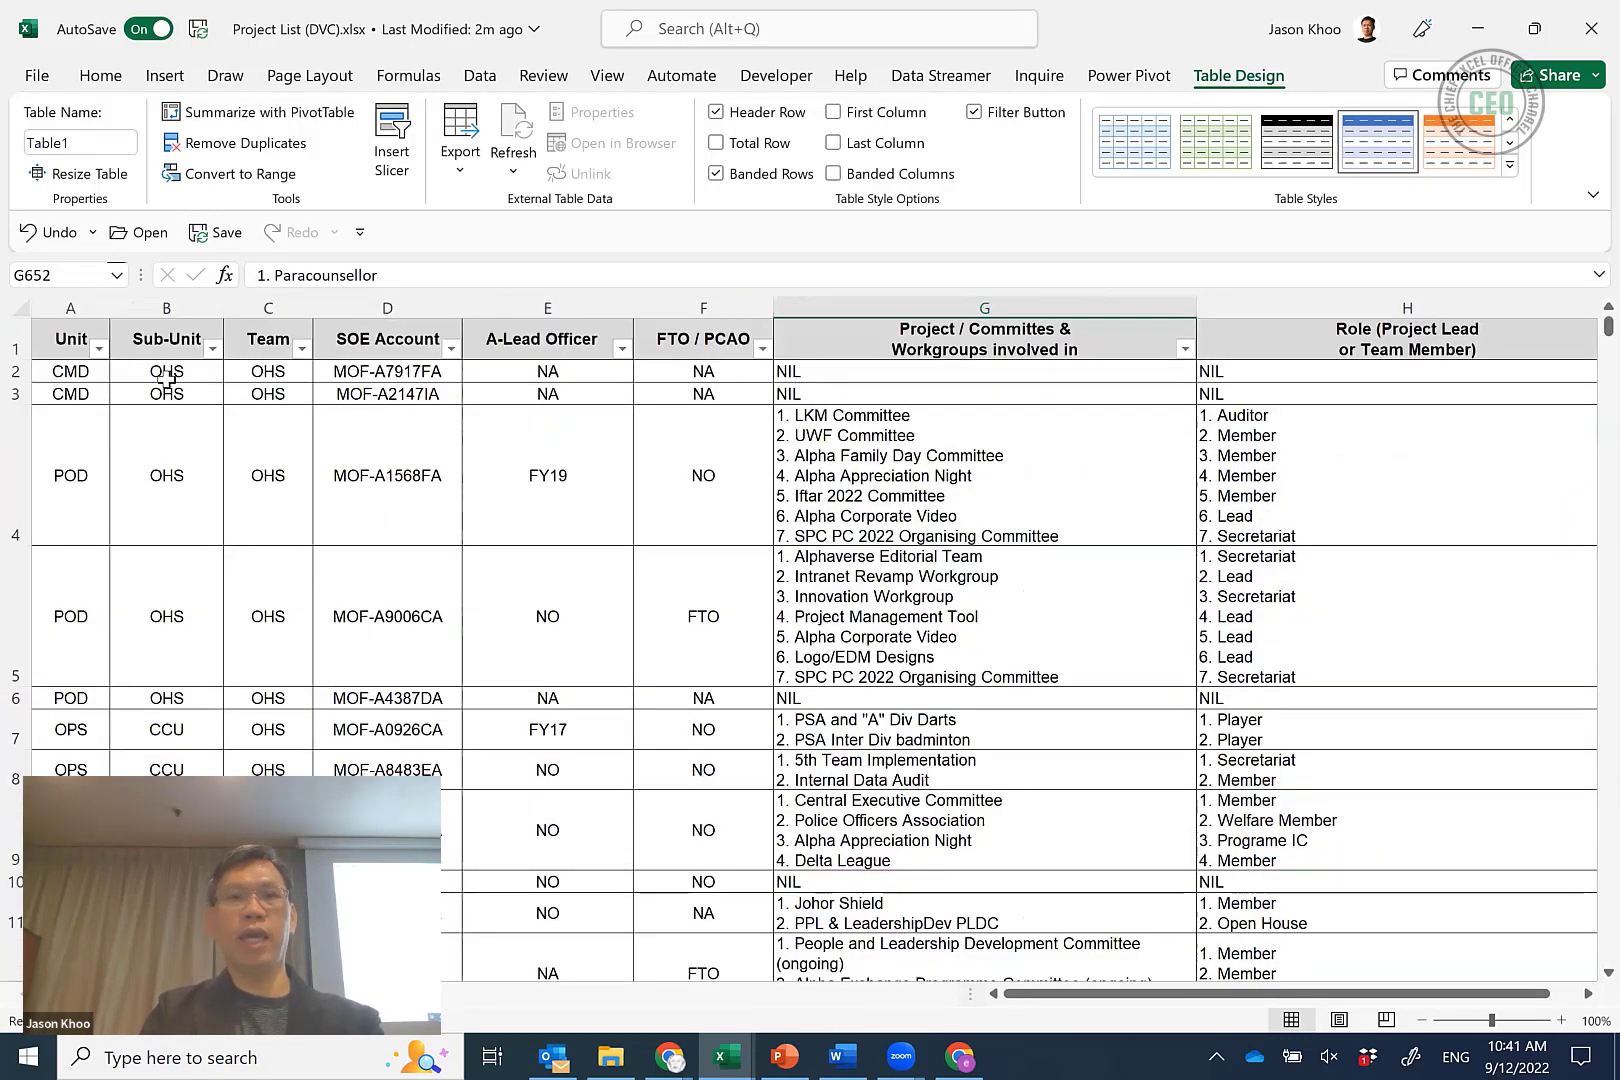
{"action": "left_click", "coordinate": [200, 393]}
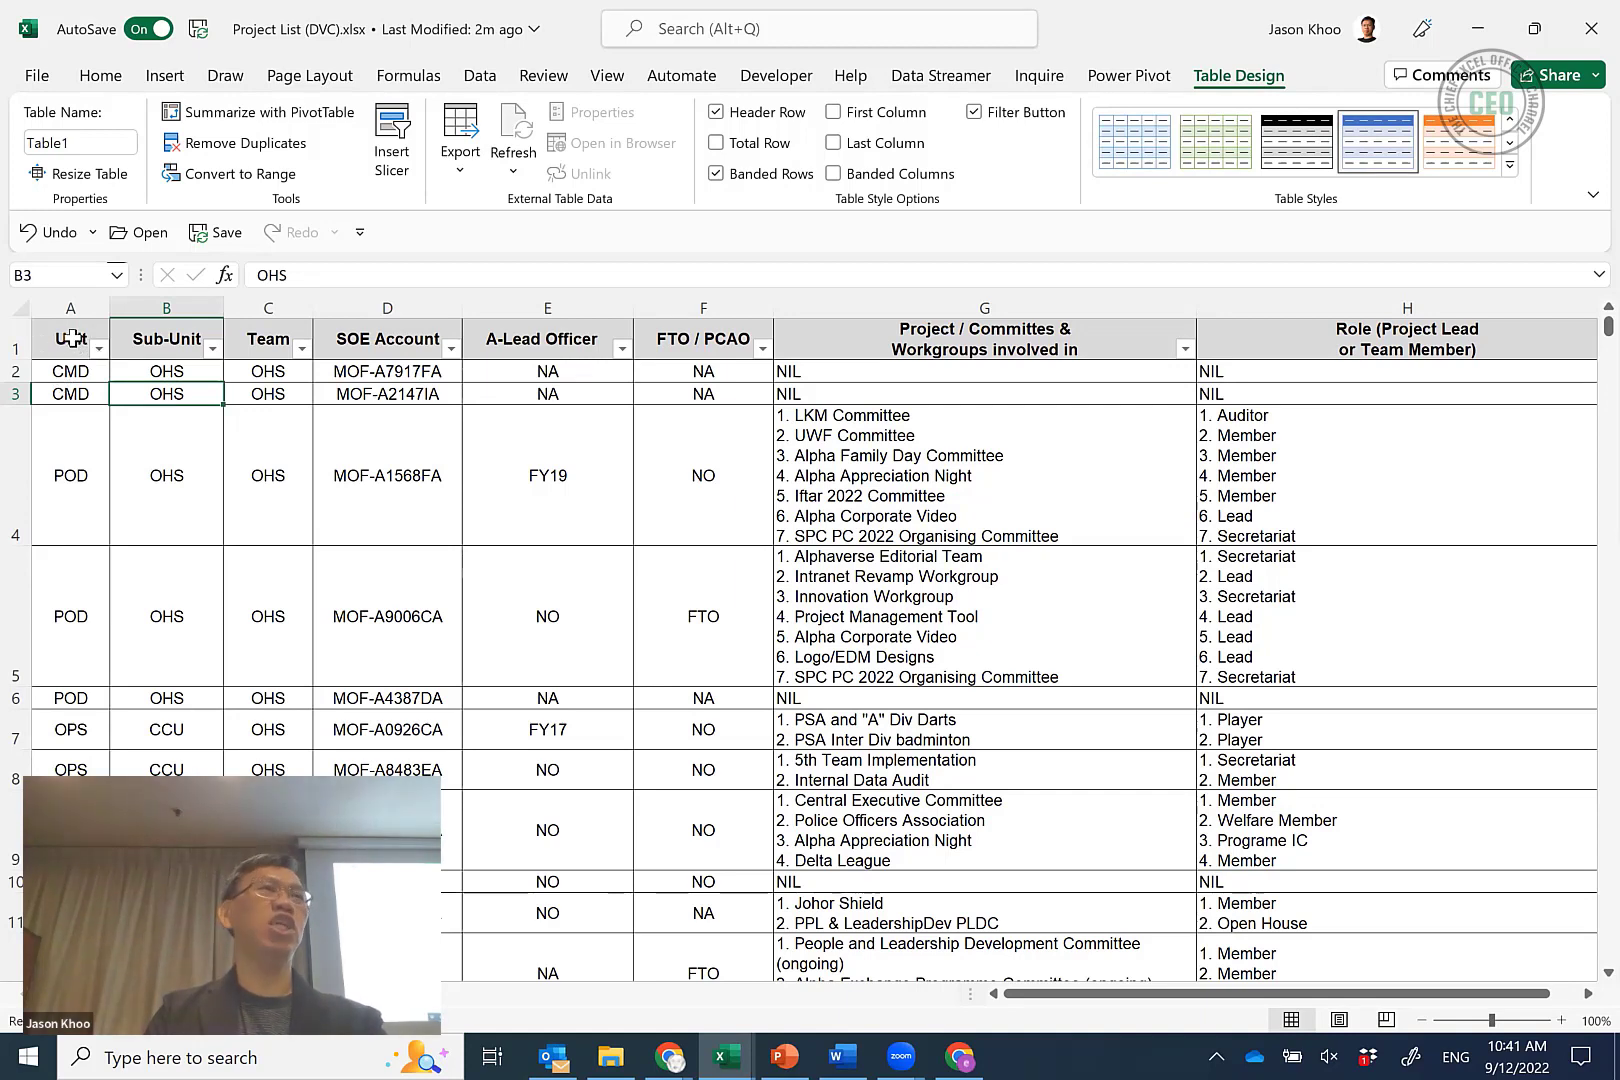
{"action": "left_click", "coordinate": [72, 338]}
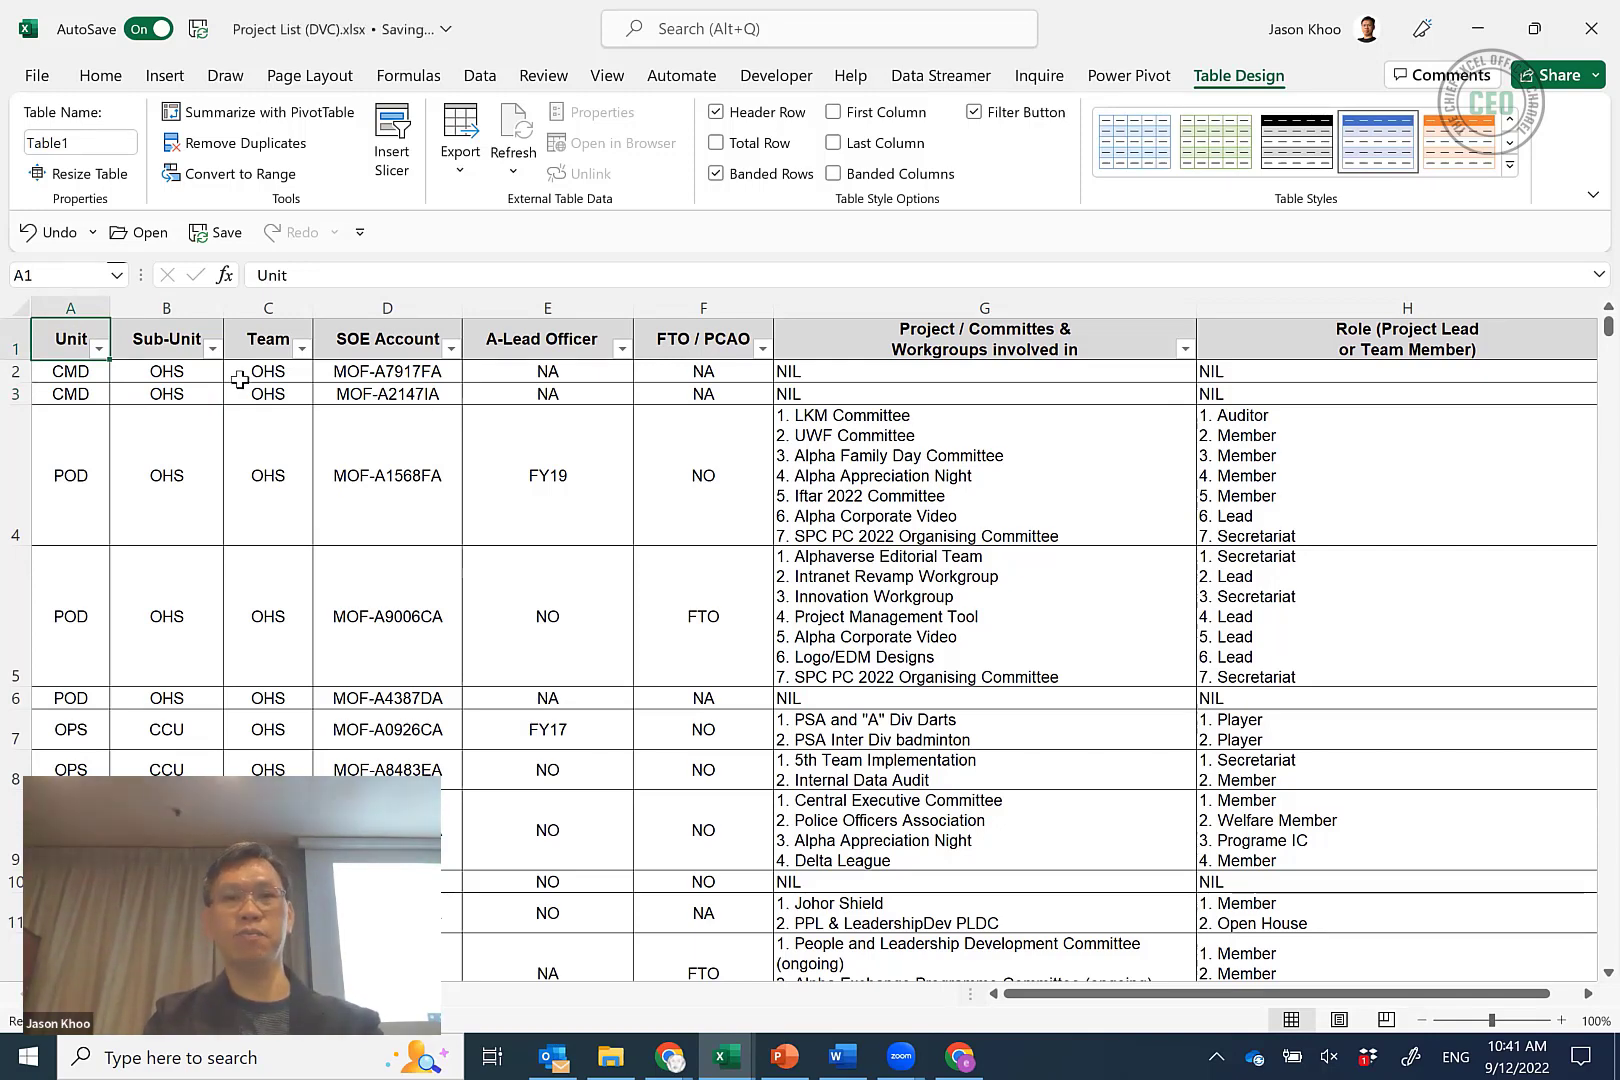
{"action": "key", "text": "ctrl+shift+End"}
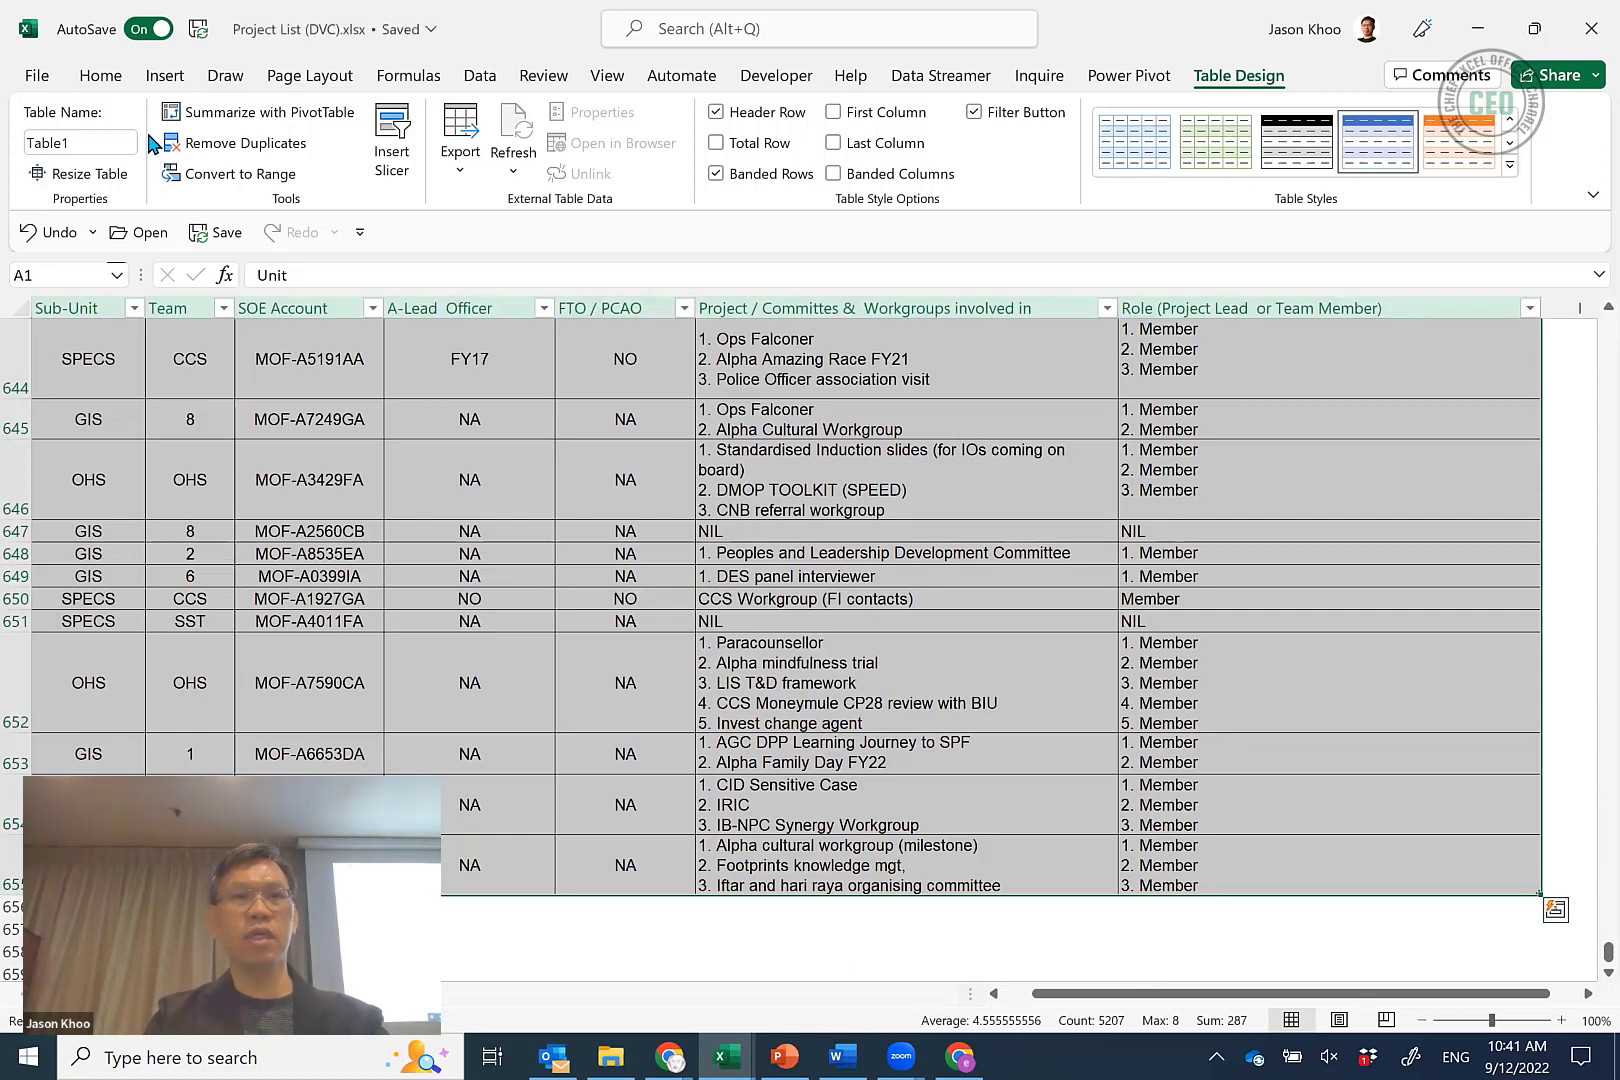
{"action": "left_click", "coordinate": [112, 78]}
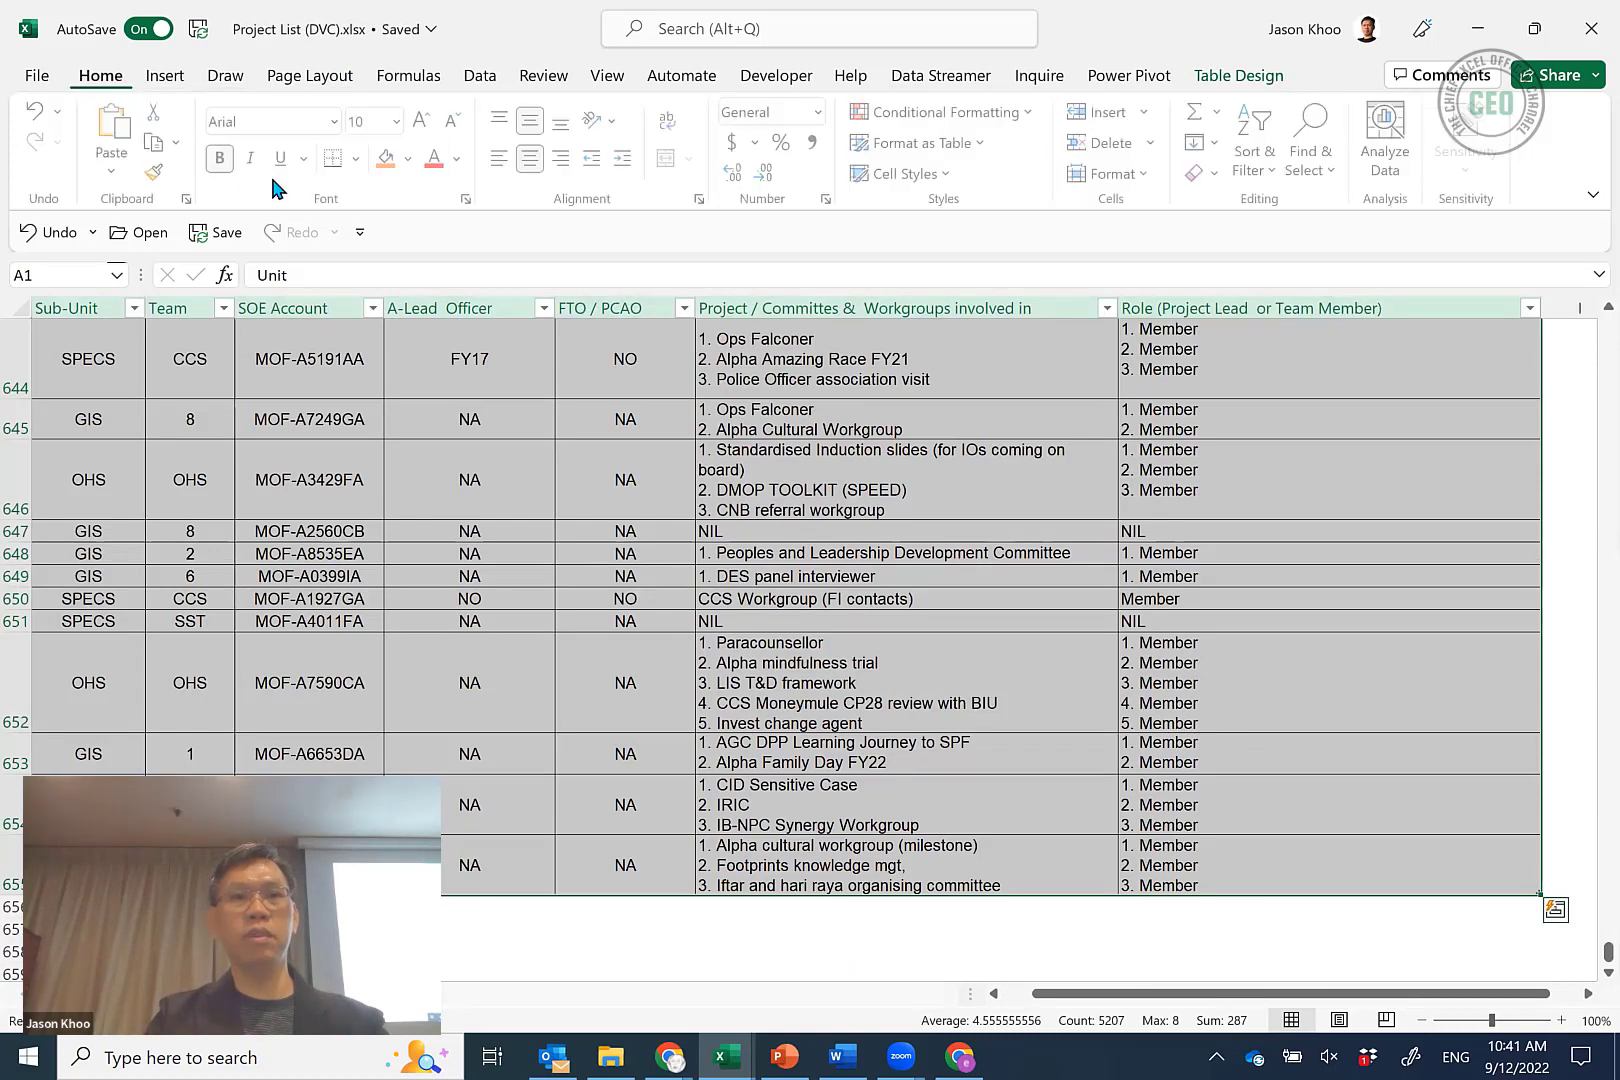
{"action": "left_click", "coordinate": [409, 160]}
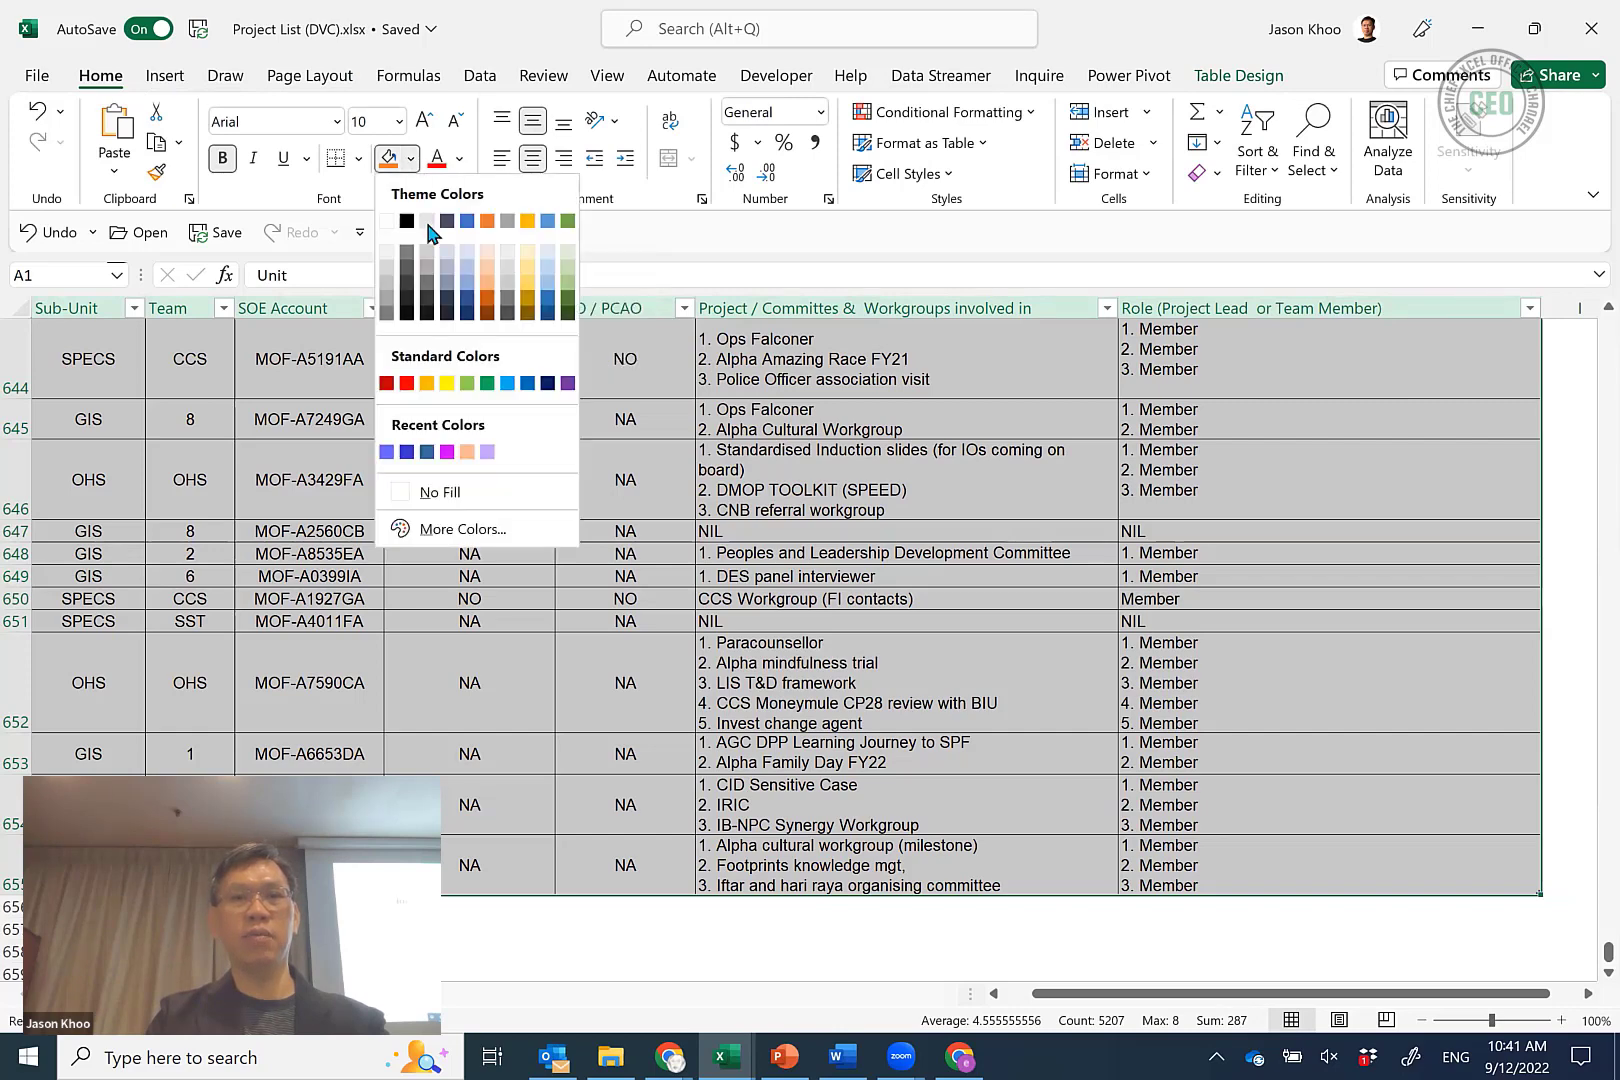
{"action": "left_click", "coordinate": [497, 495]}
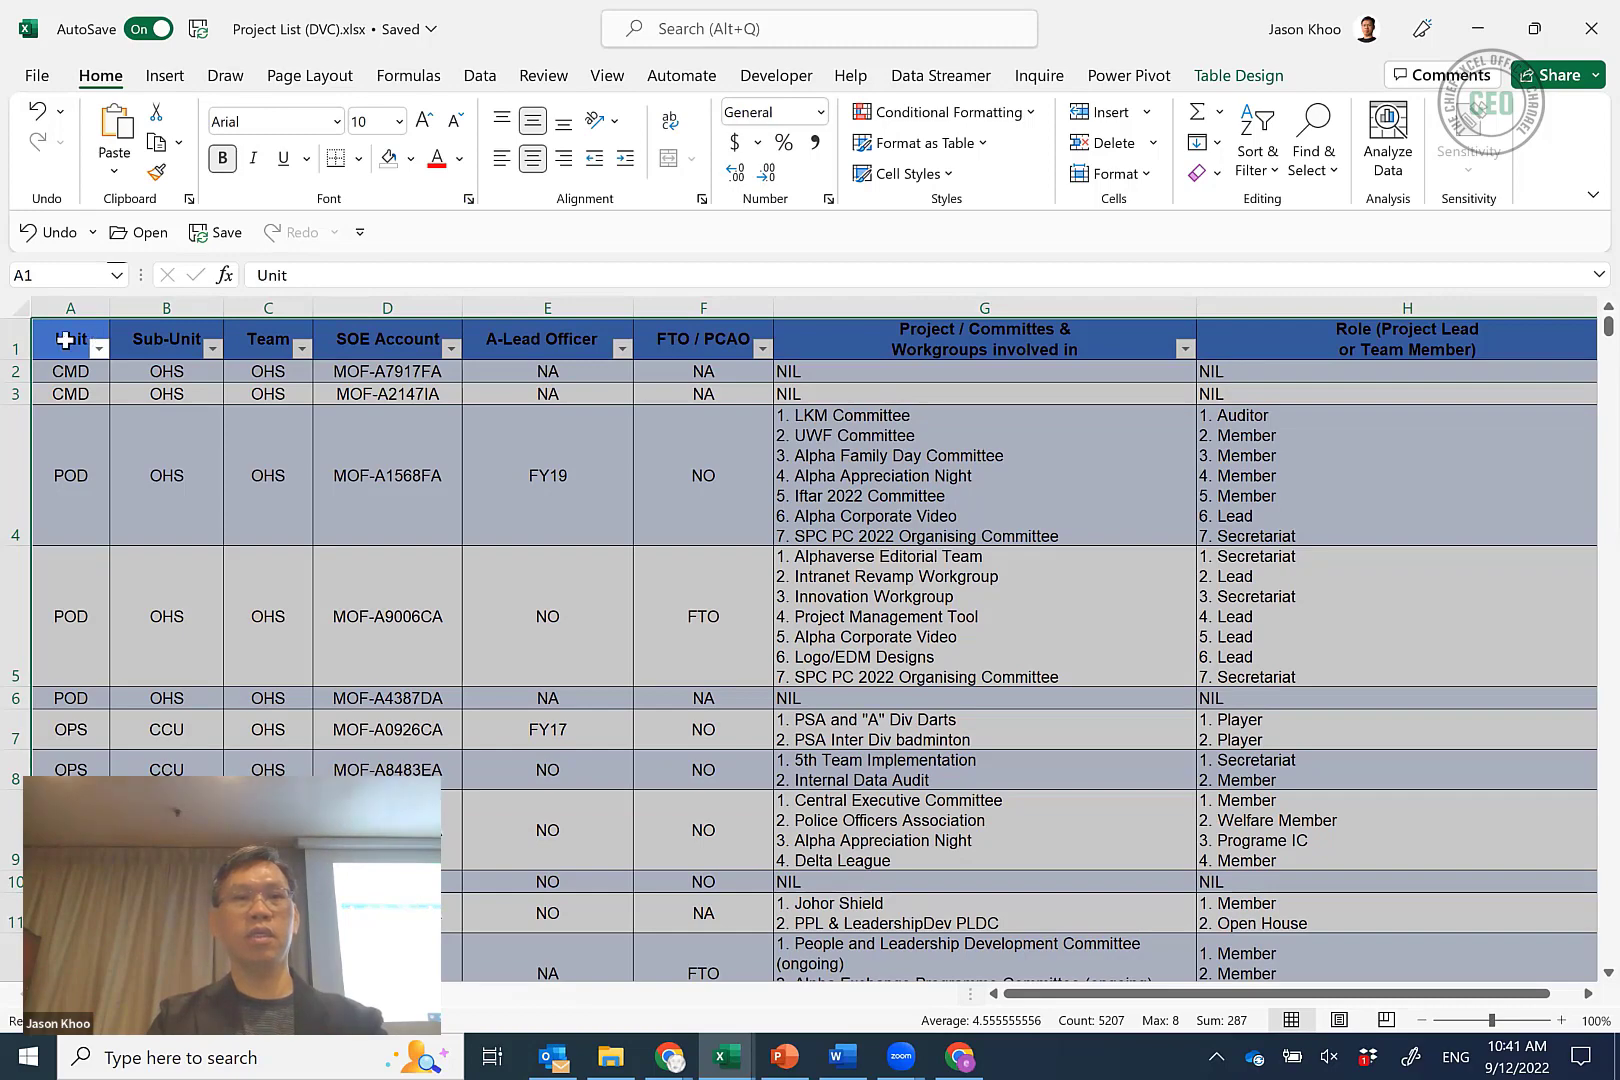
Look through the first rows of the table to examine its banded formatting and its project and role entries.
{"action": "left_click_drag", "start_coordinate": [88, 342], "coordinate": [1400, 372]}
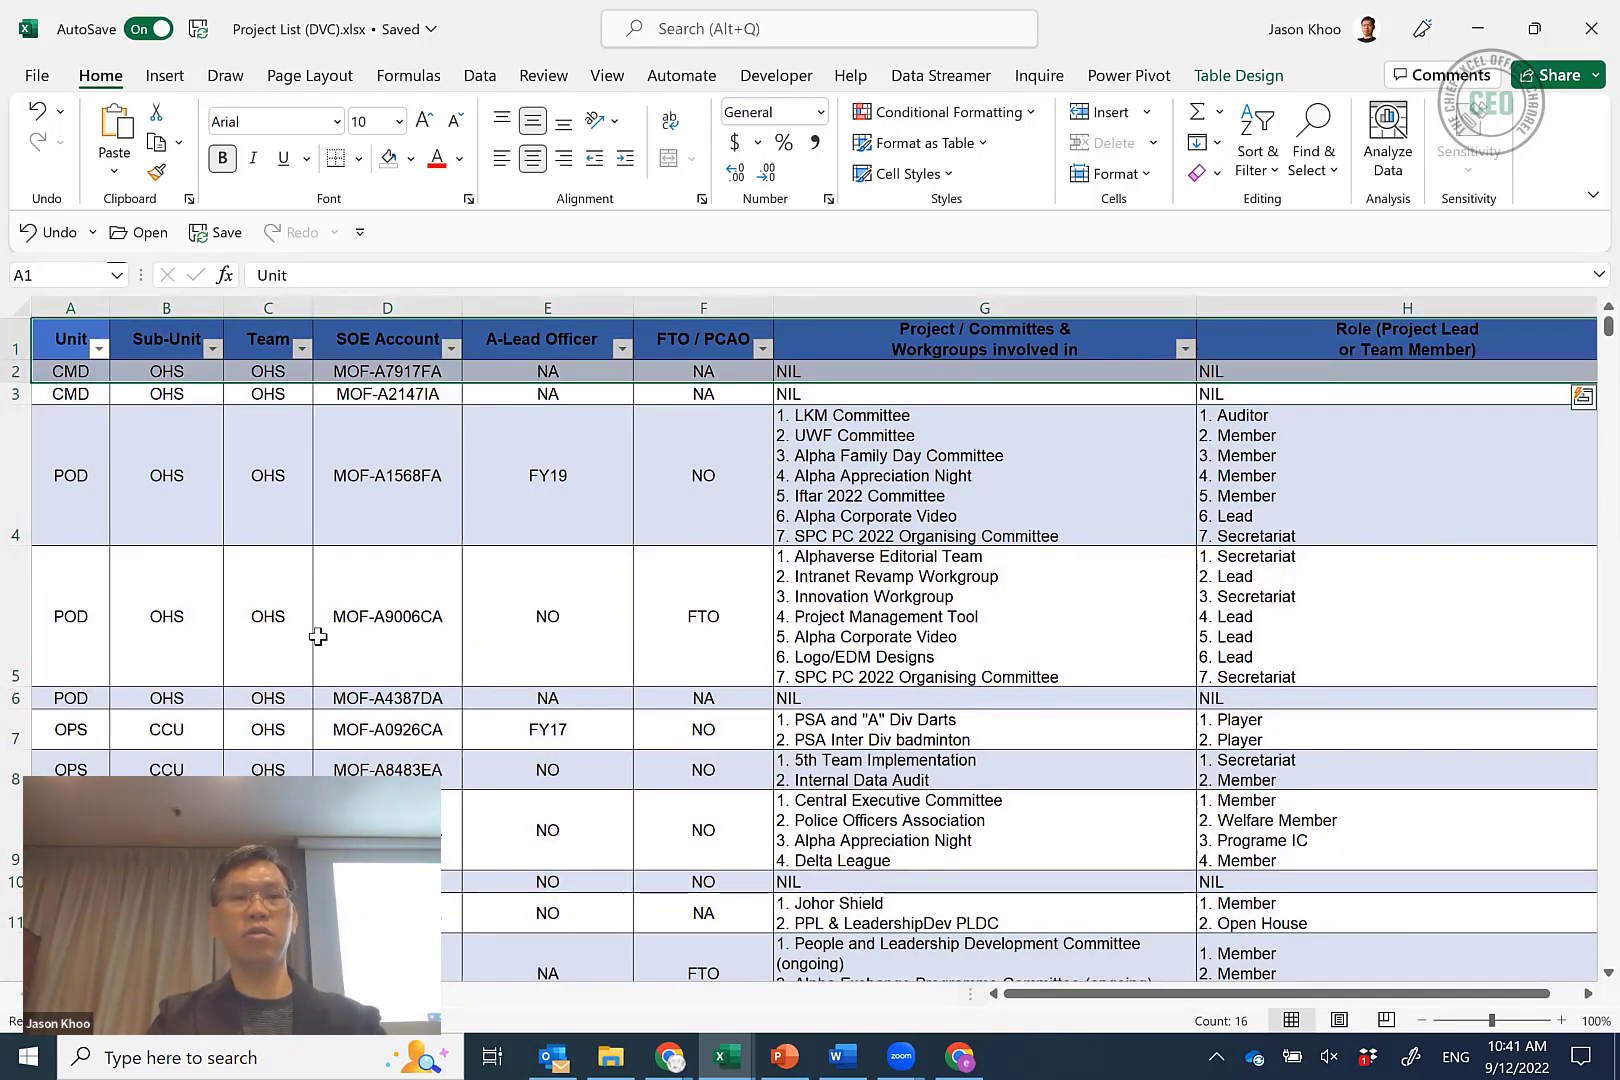
{"action": "scroll", "coordinate": [320, 630], "scroll_direction": "down", "scroll_amount": 1}
{"action": "scroll", "coordinate": [323, 622], "scroll_direction": "down", "scroll_amount": 2}
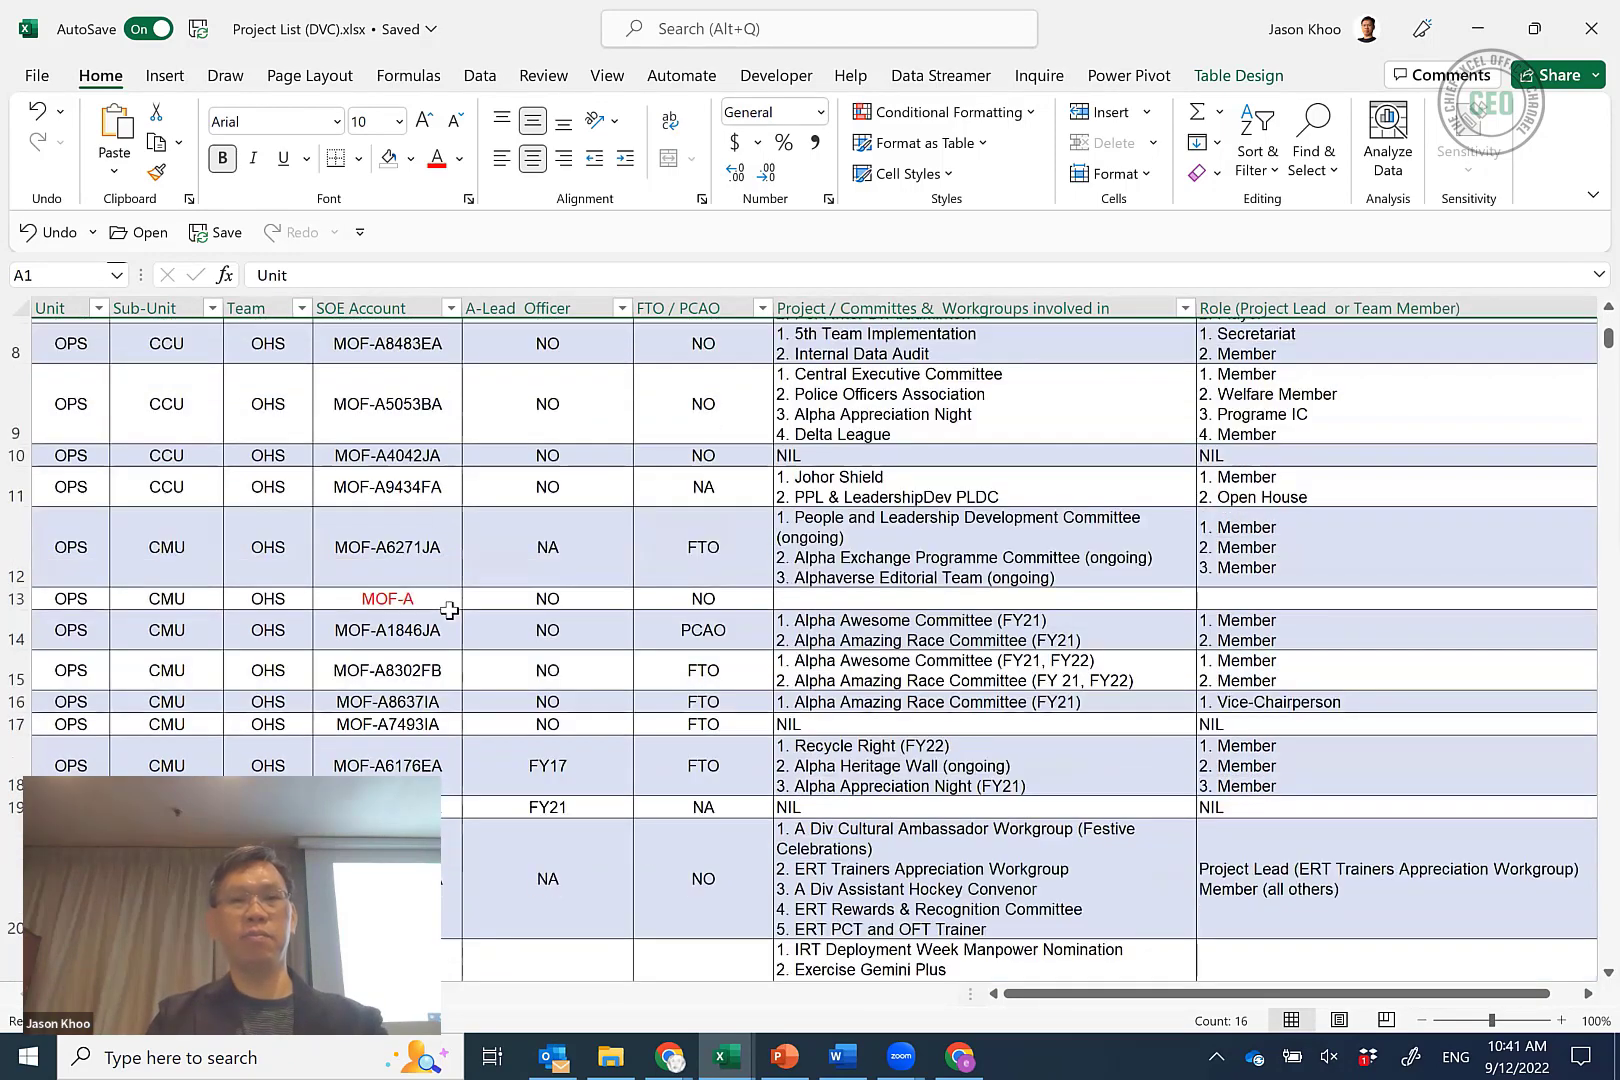
{"action": "scroll", "coordinate": [447, 497], "scroll_direction": "down", "scroll_amount": 3}
{"action": "scroll", "coordinate": [447, 497], "scroll_direction": "down", "scroll_amount": 3}
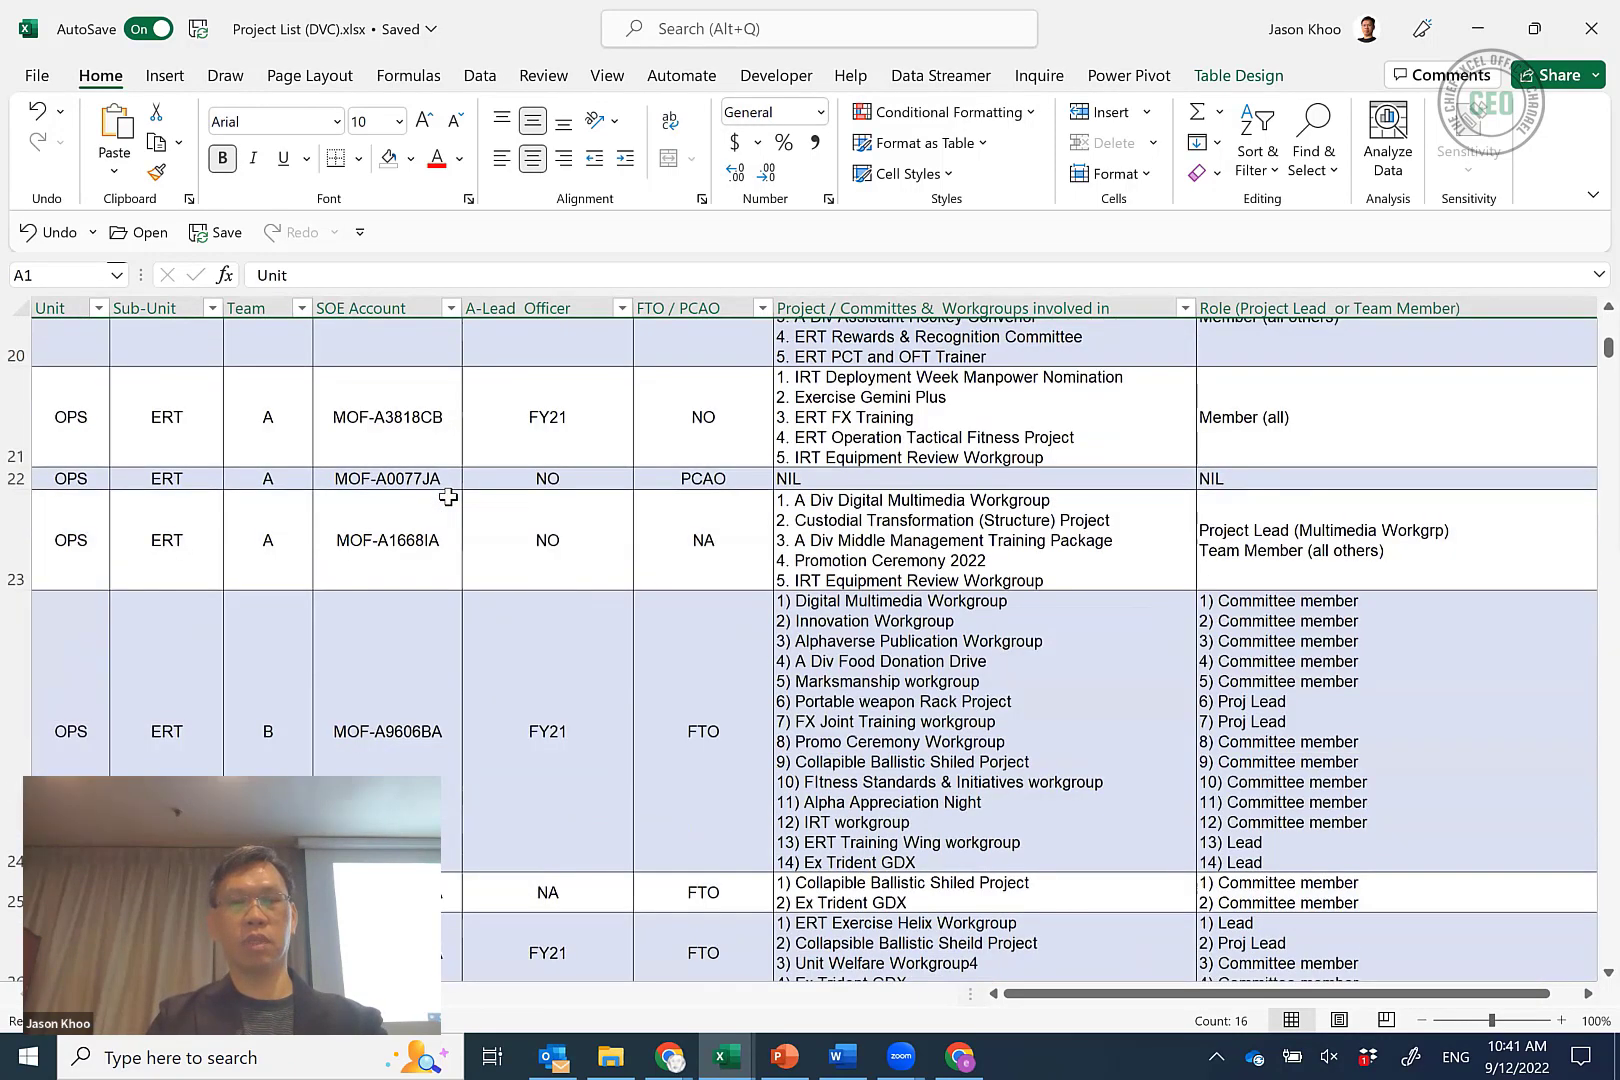
{"action": "scroll", "coordinate": [448, 497], "scroll_direction": "up", "scroll_amount": 1}
{"action": "scroll", "coordinate": [450, 500], "scroll_direction": "up", "scroll_amount": 5}
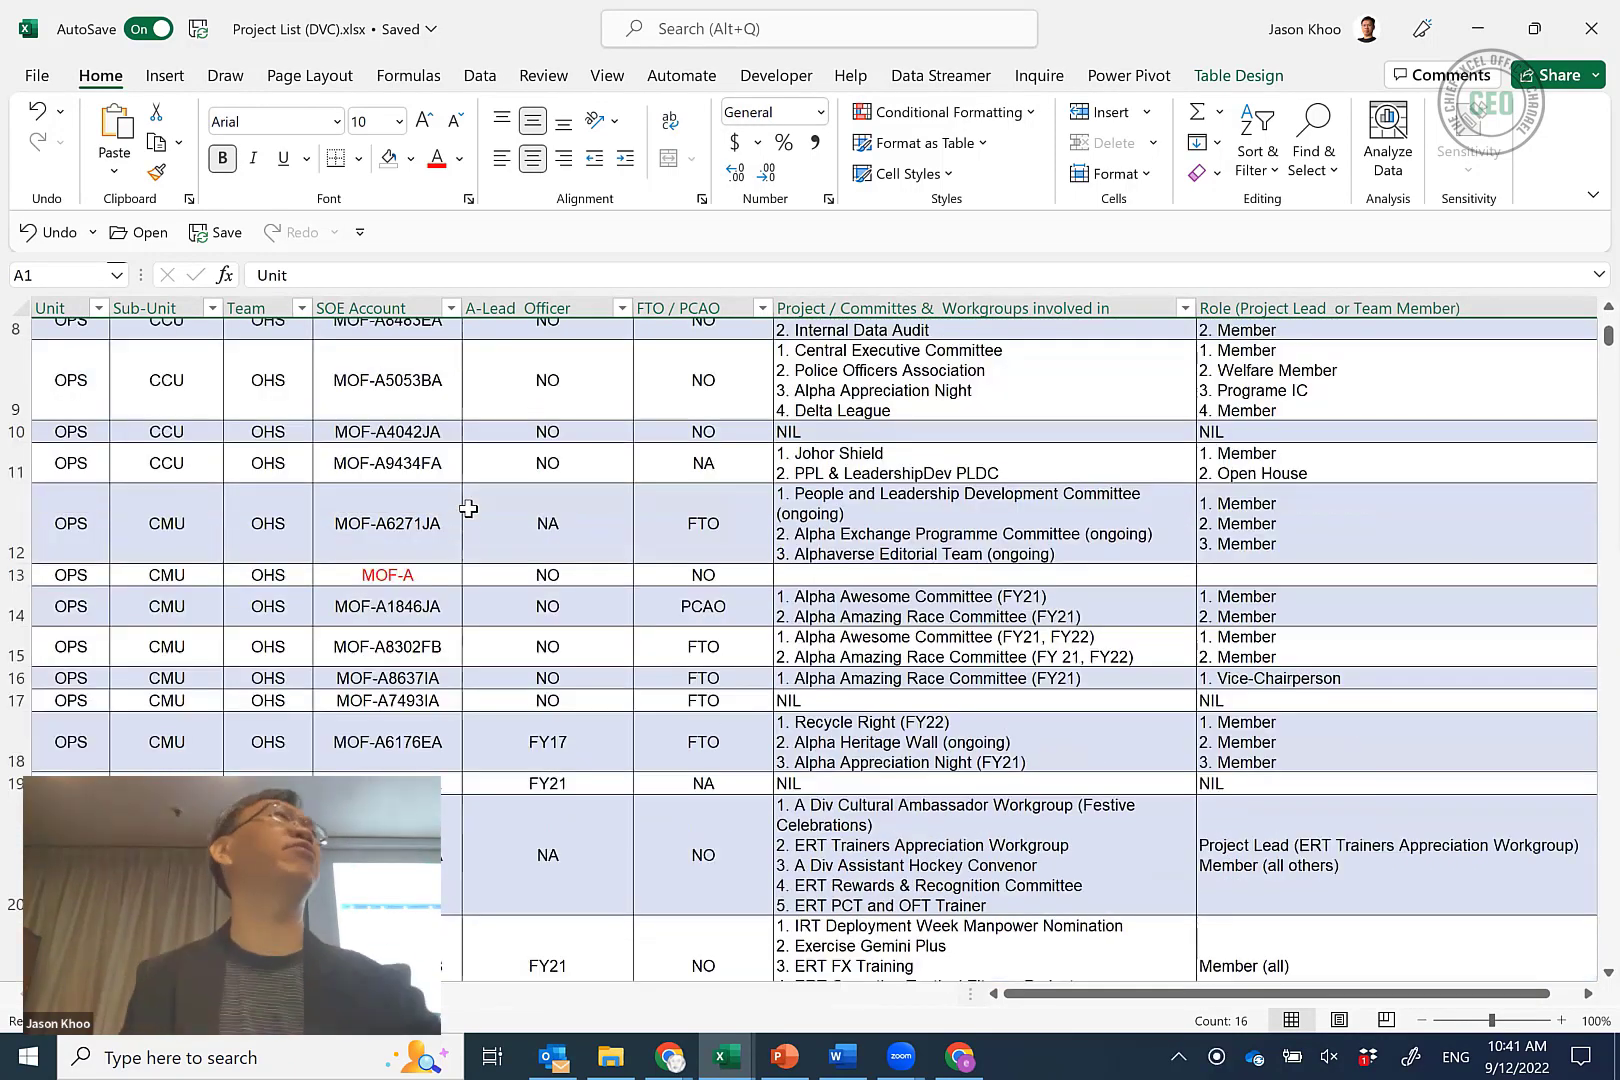
{"action": "scroll", "coordinate": [465, 507], "scroll_direction": "up", "scroll_amount": 2}
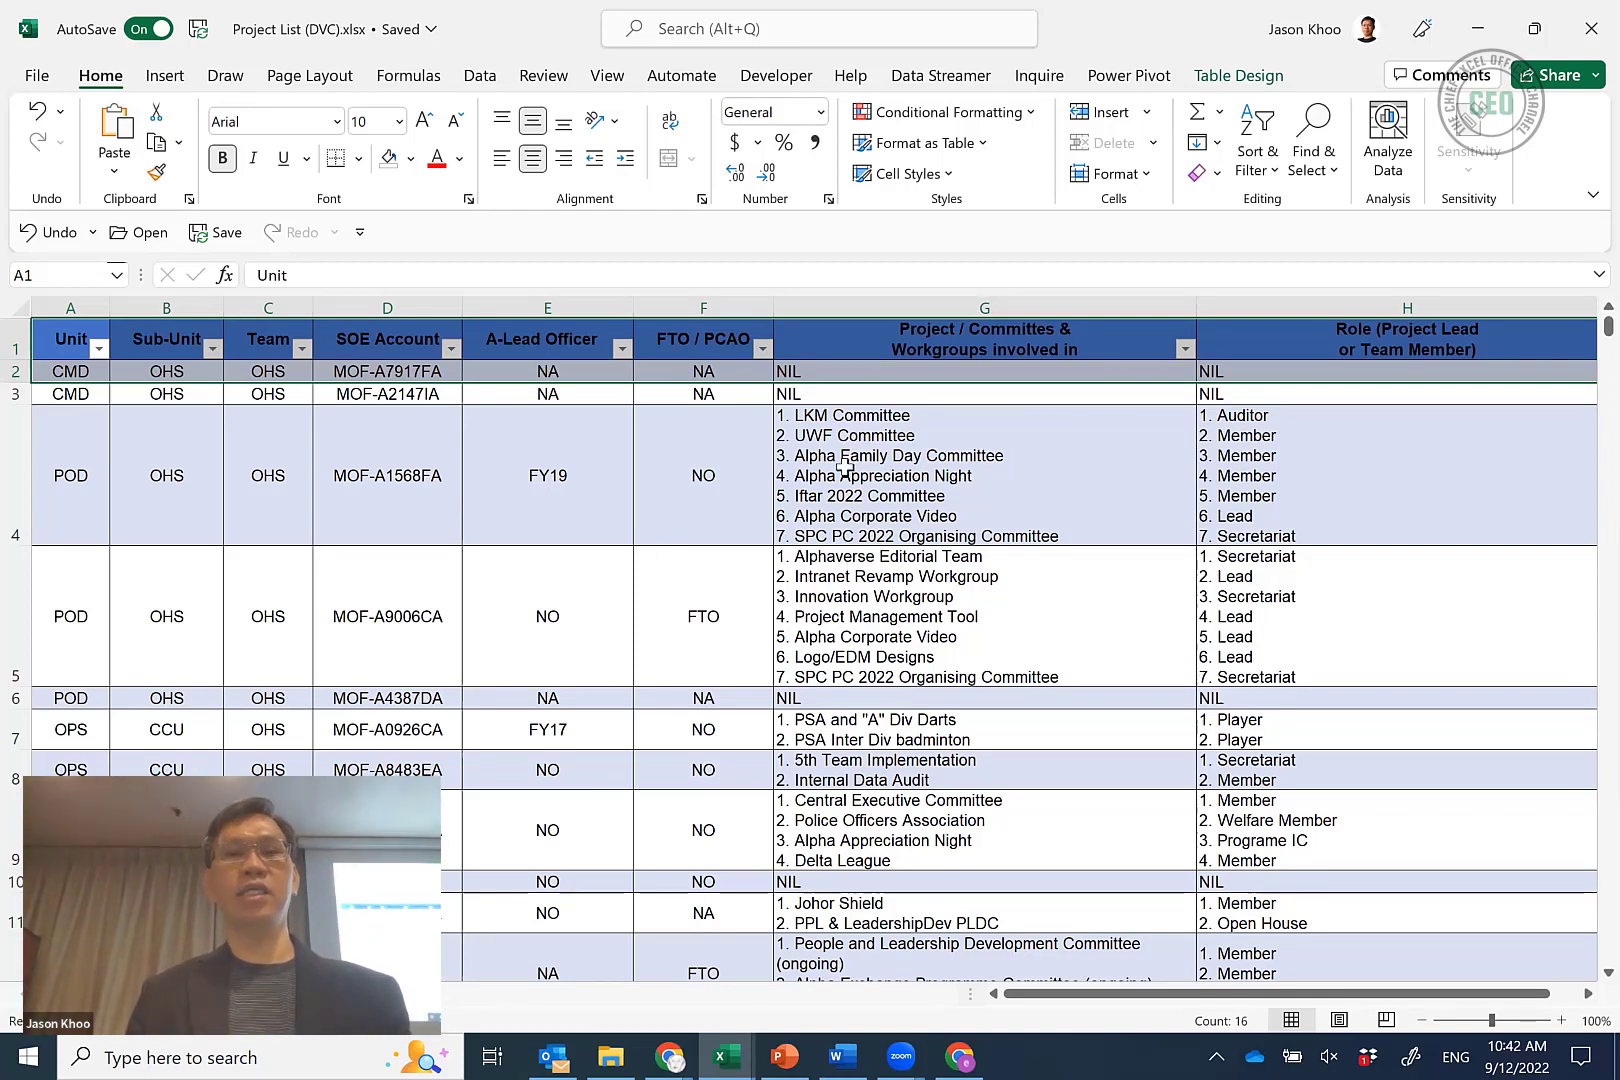
Load the project list table into the Power Query Editor and collapse the list of queries.
{"action": "left_click", "coordinate": [845, 465]}
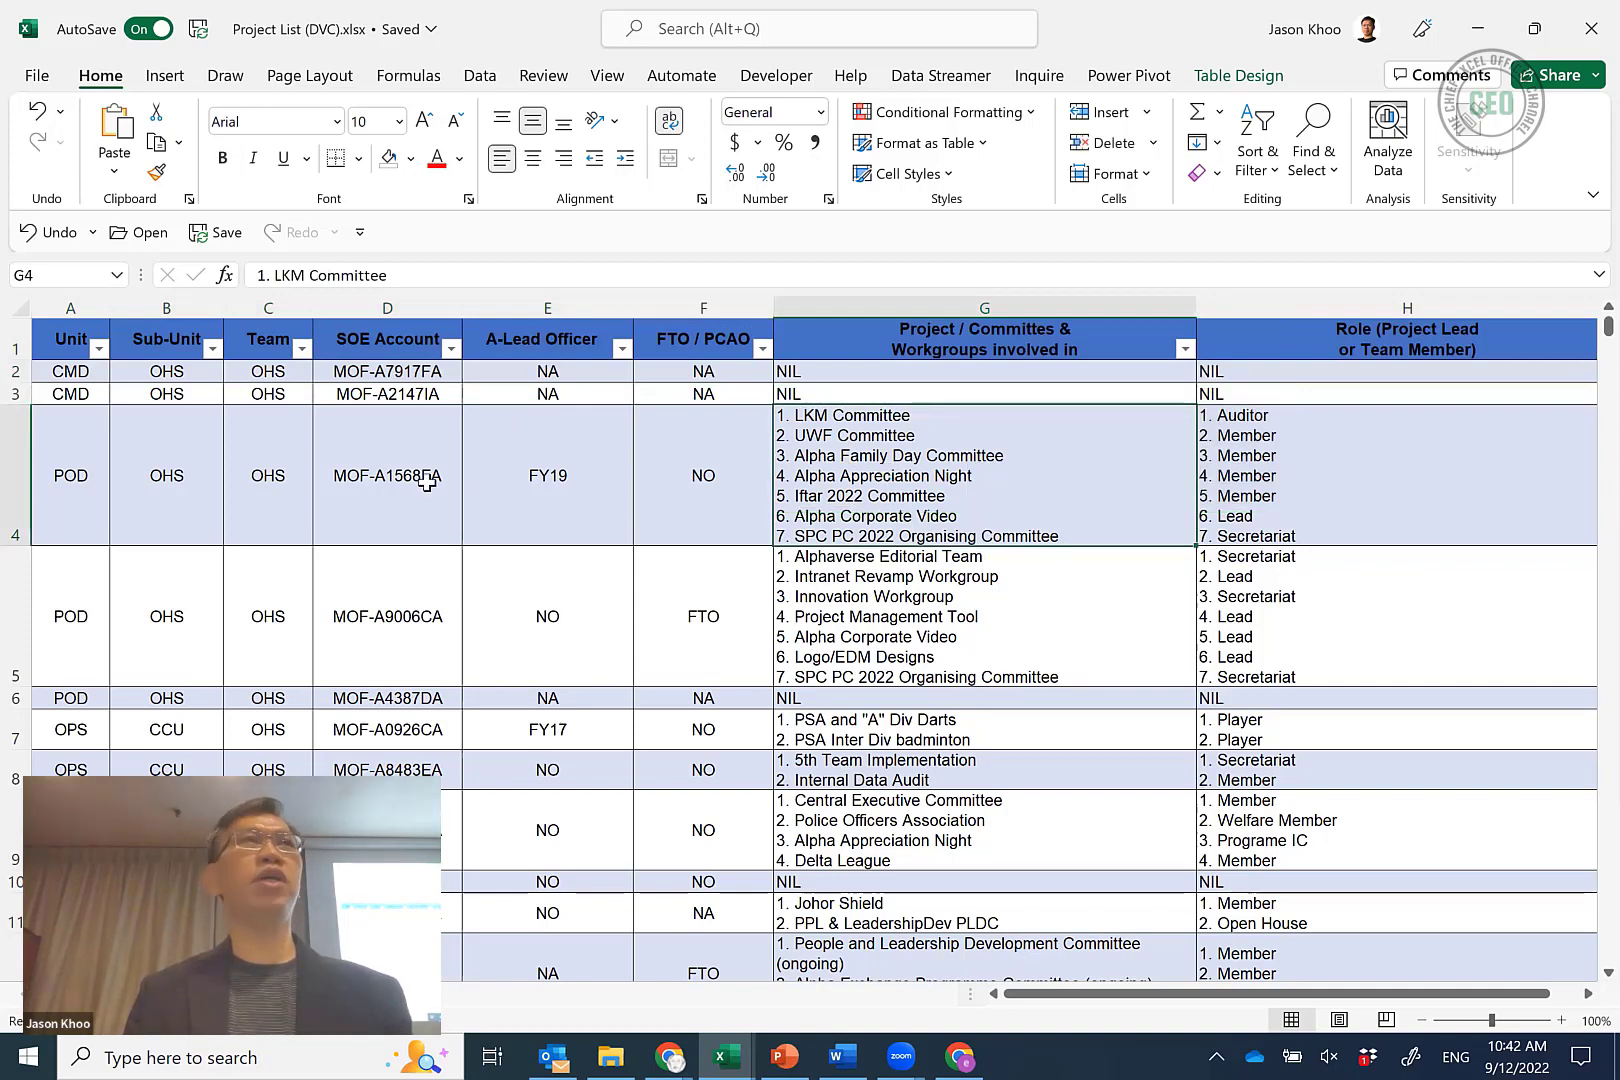
{"action": "left_click", "coordinate": [482, 78]}
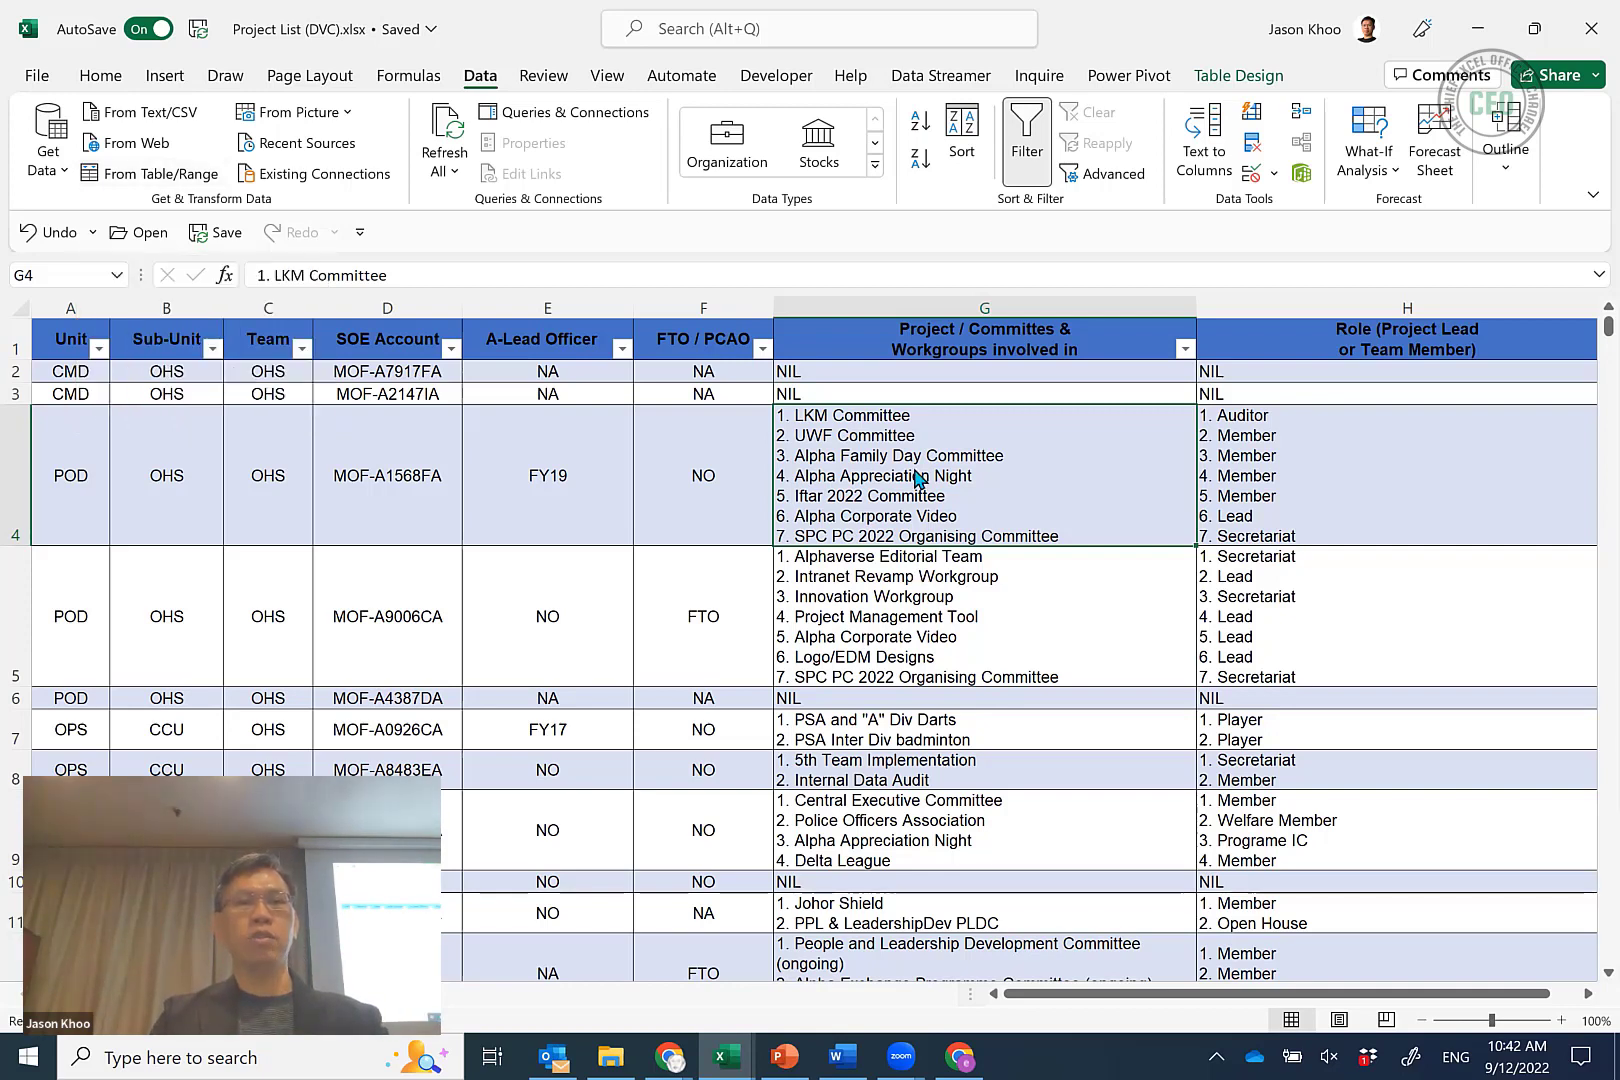
{"action": "left_click", "coordinate": [158, 176]}
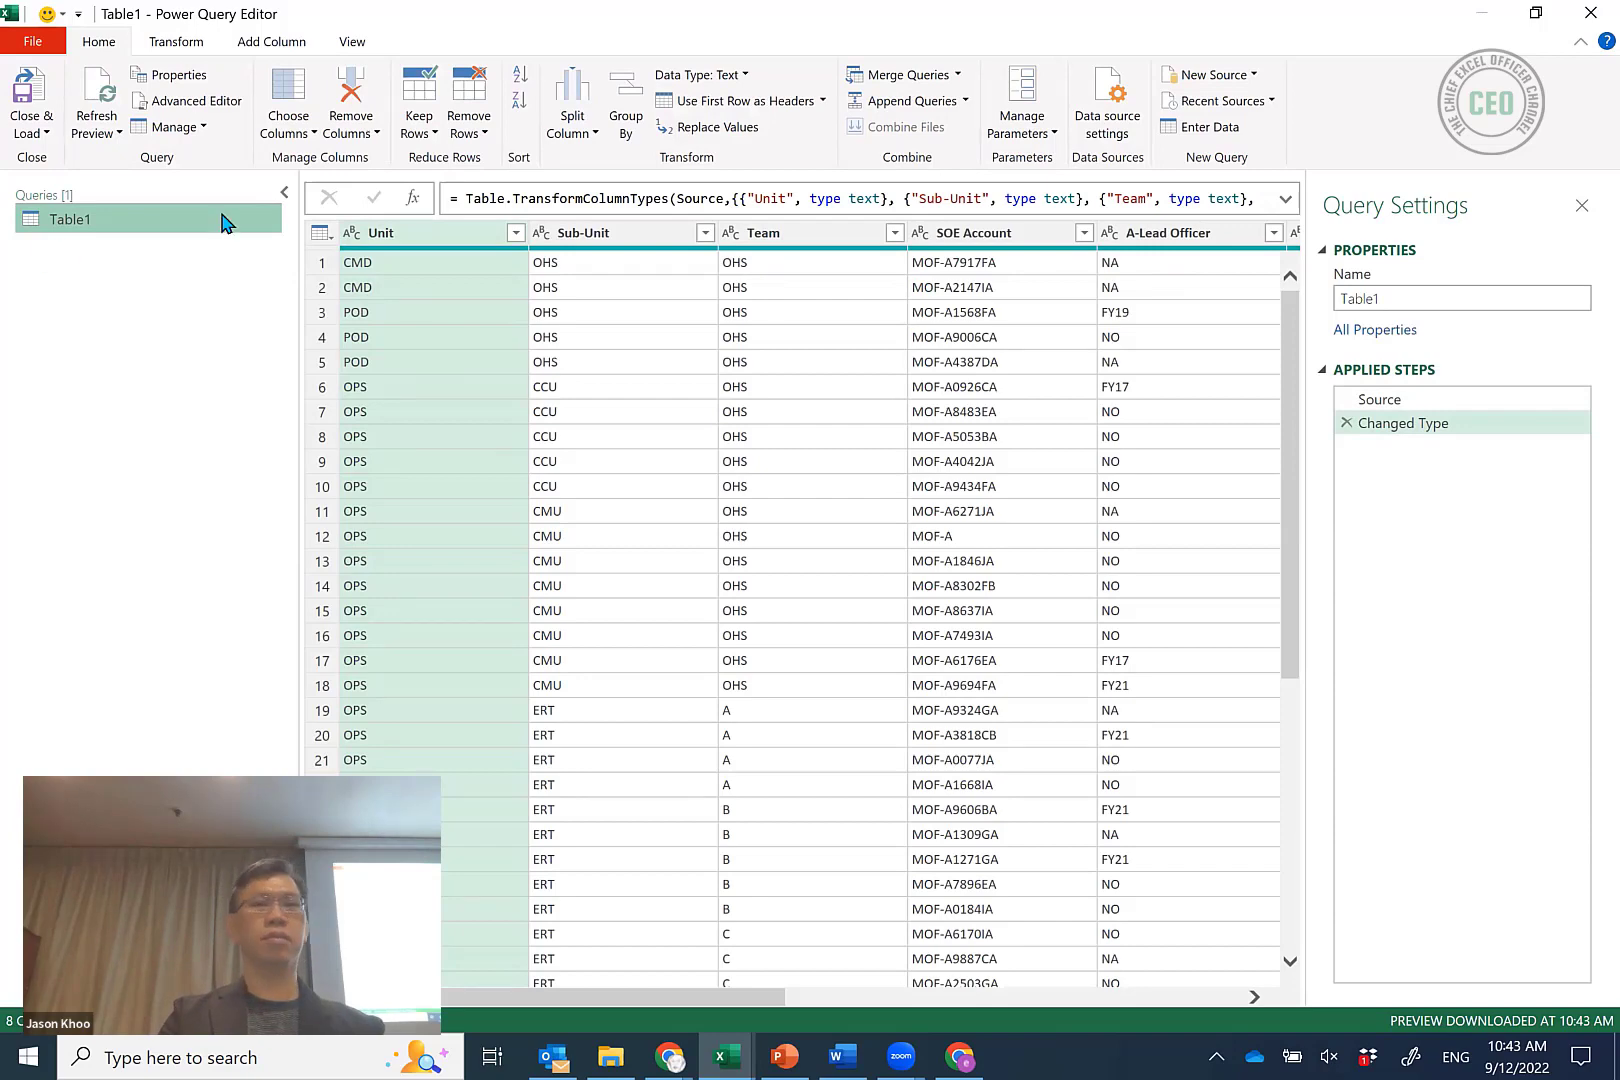
{"action": "left_click", "coordinate": [285, 194]}
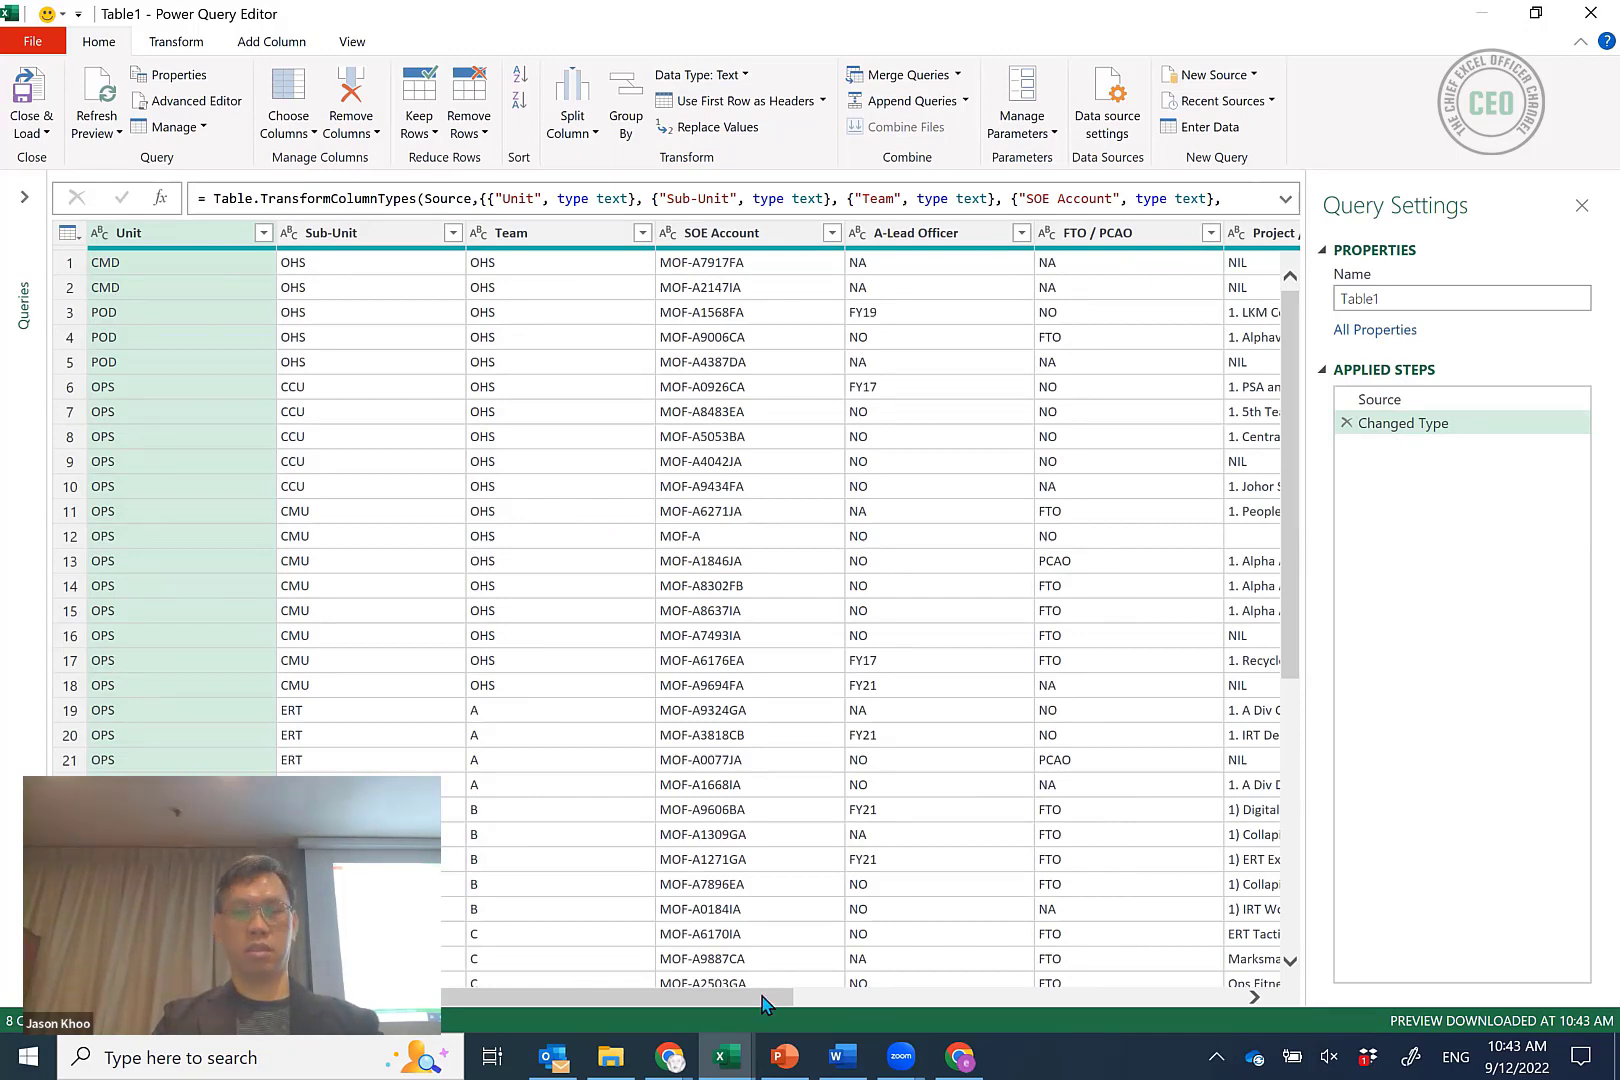
Keep only the SOE Account and Project / Committes & Workgroups involved in columns, removing all other columns.
{"action": "left_click_drag", "start_coordinate": [768, 1002], "coordinate": [910, 1003]}
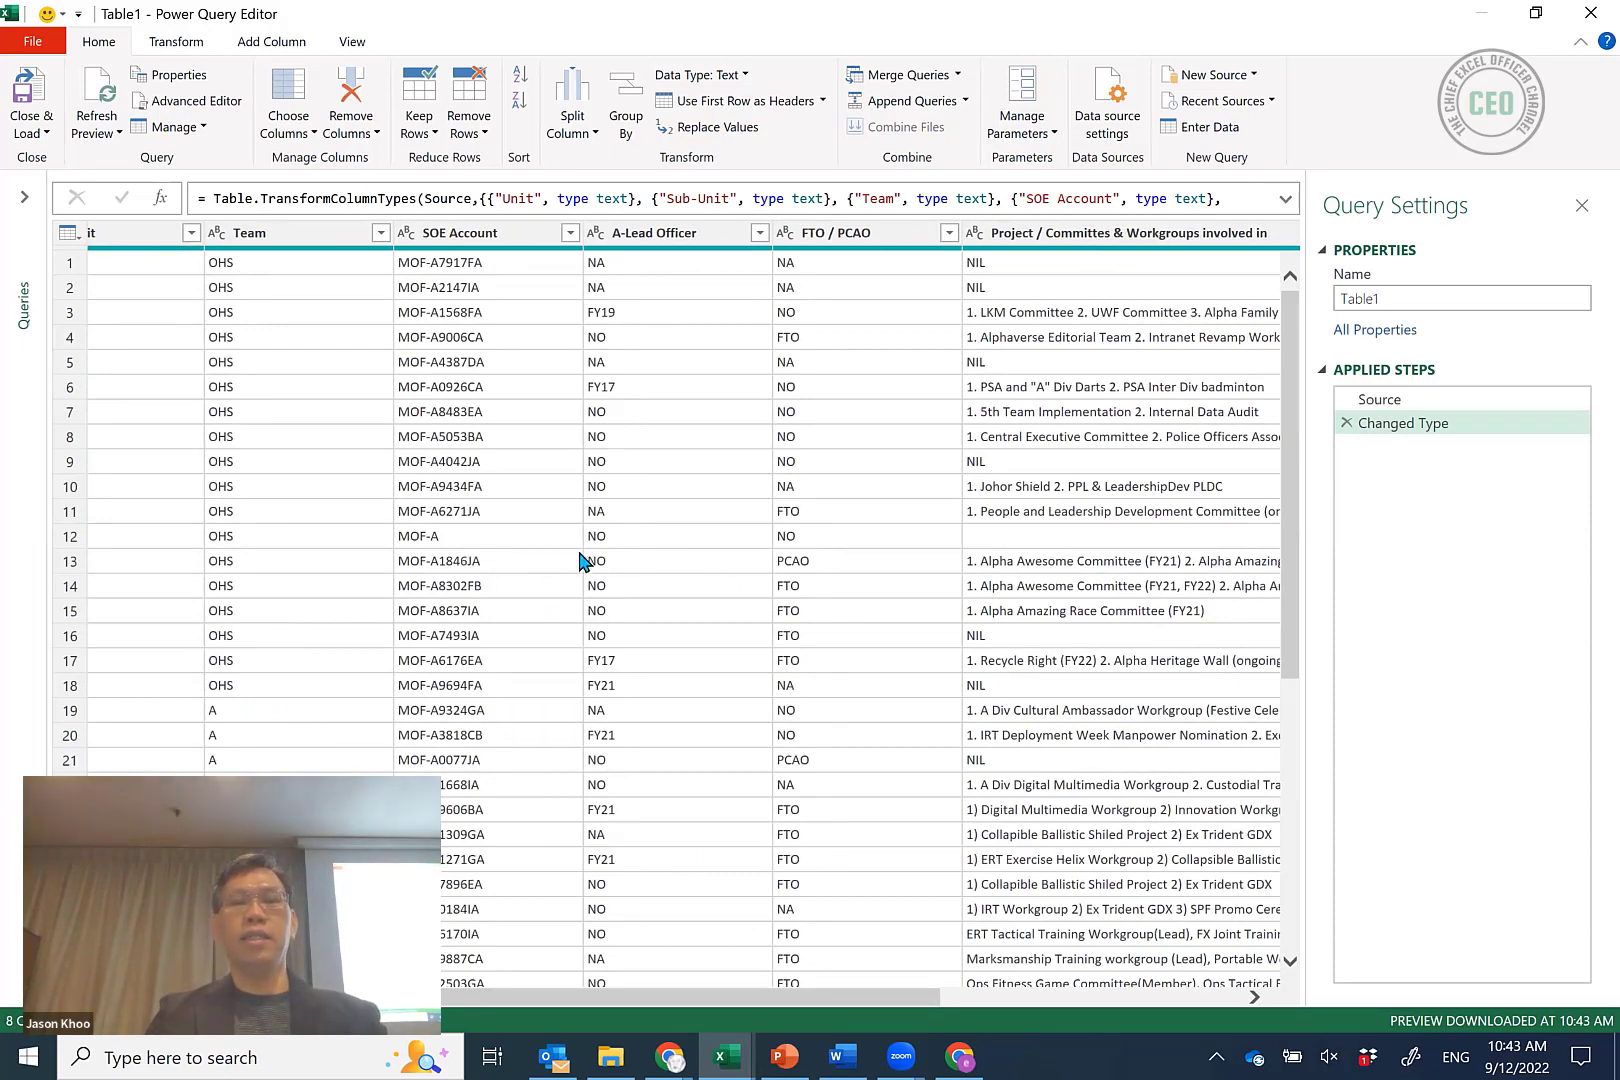
{"action": "left_click", "coordinate": [463, 234]}
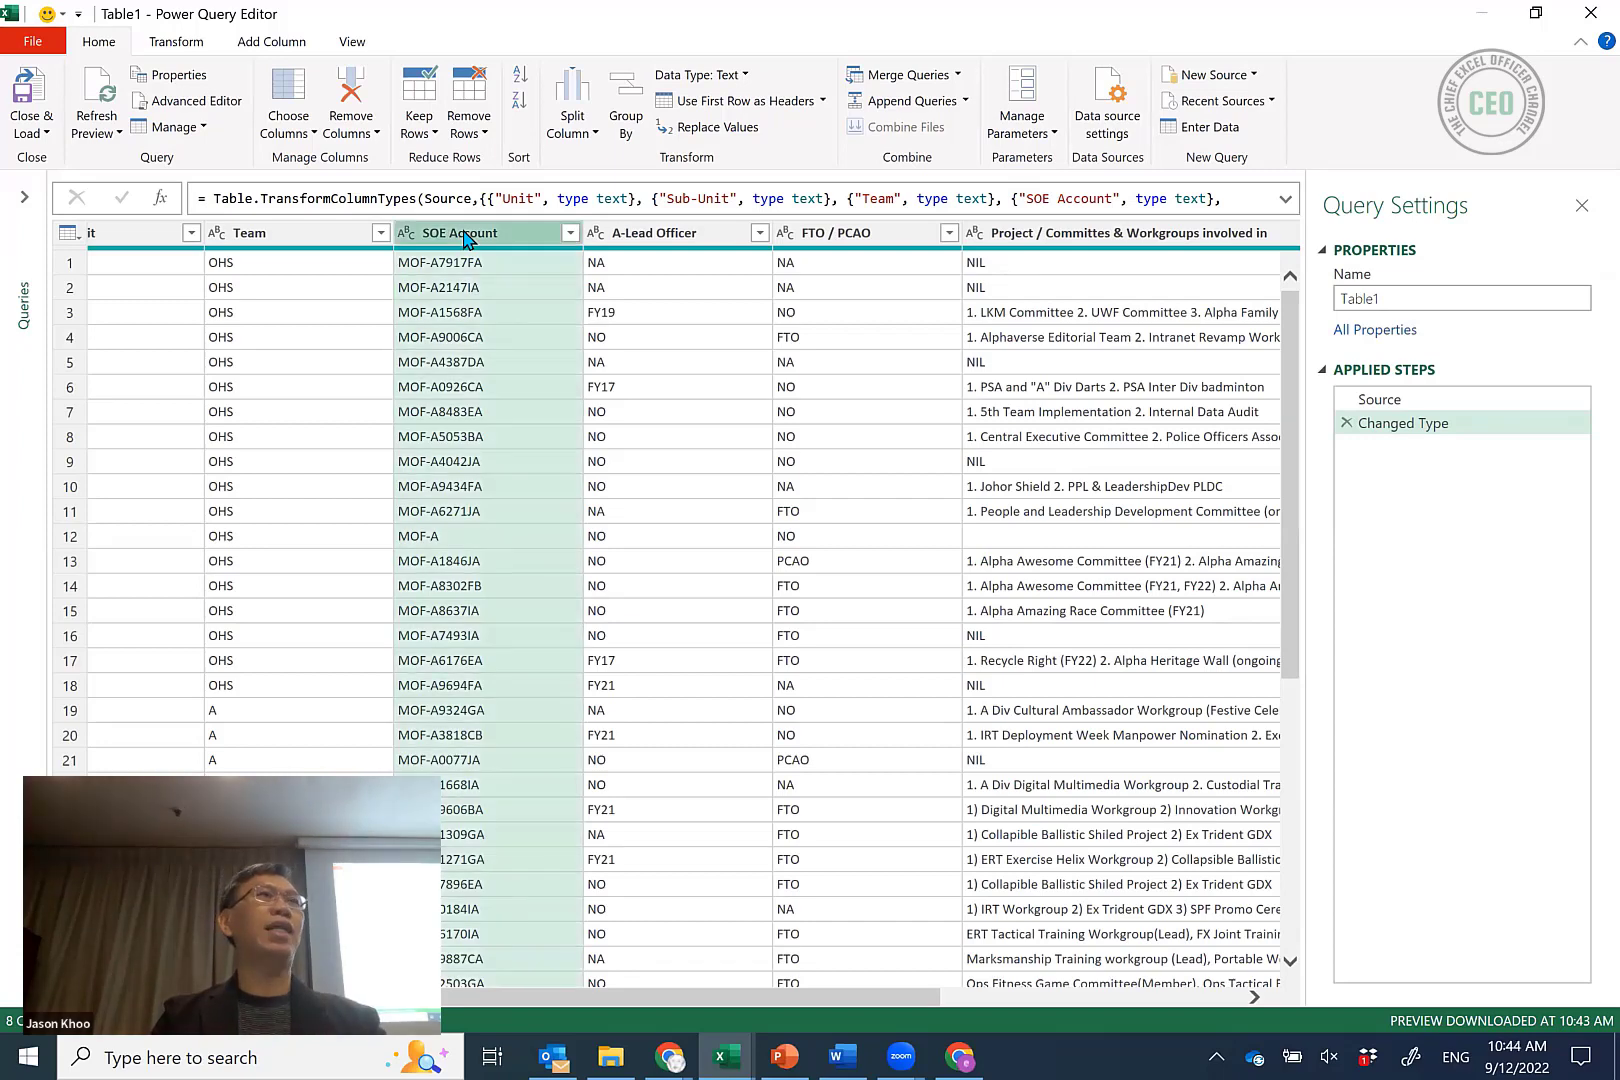
{"action": "left_click", "coordinate": [1092, 240]}
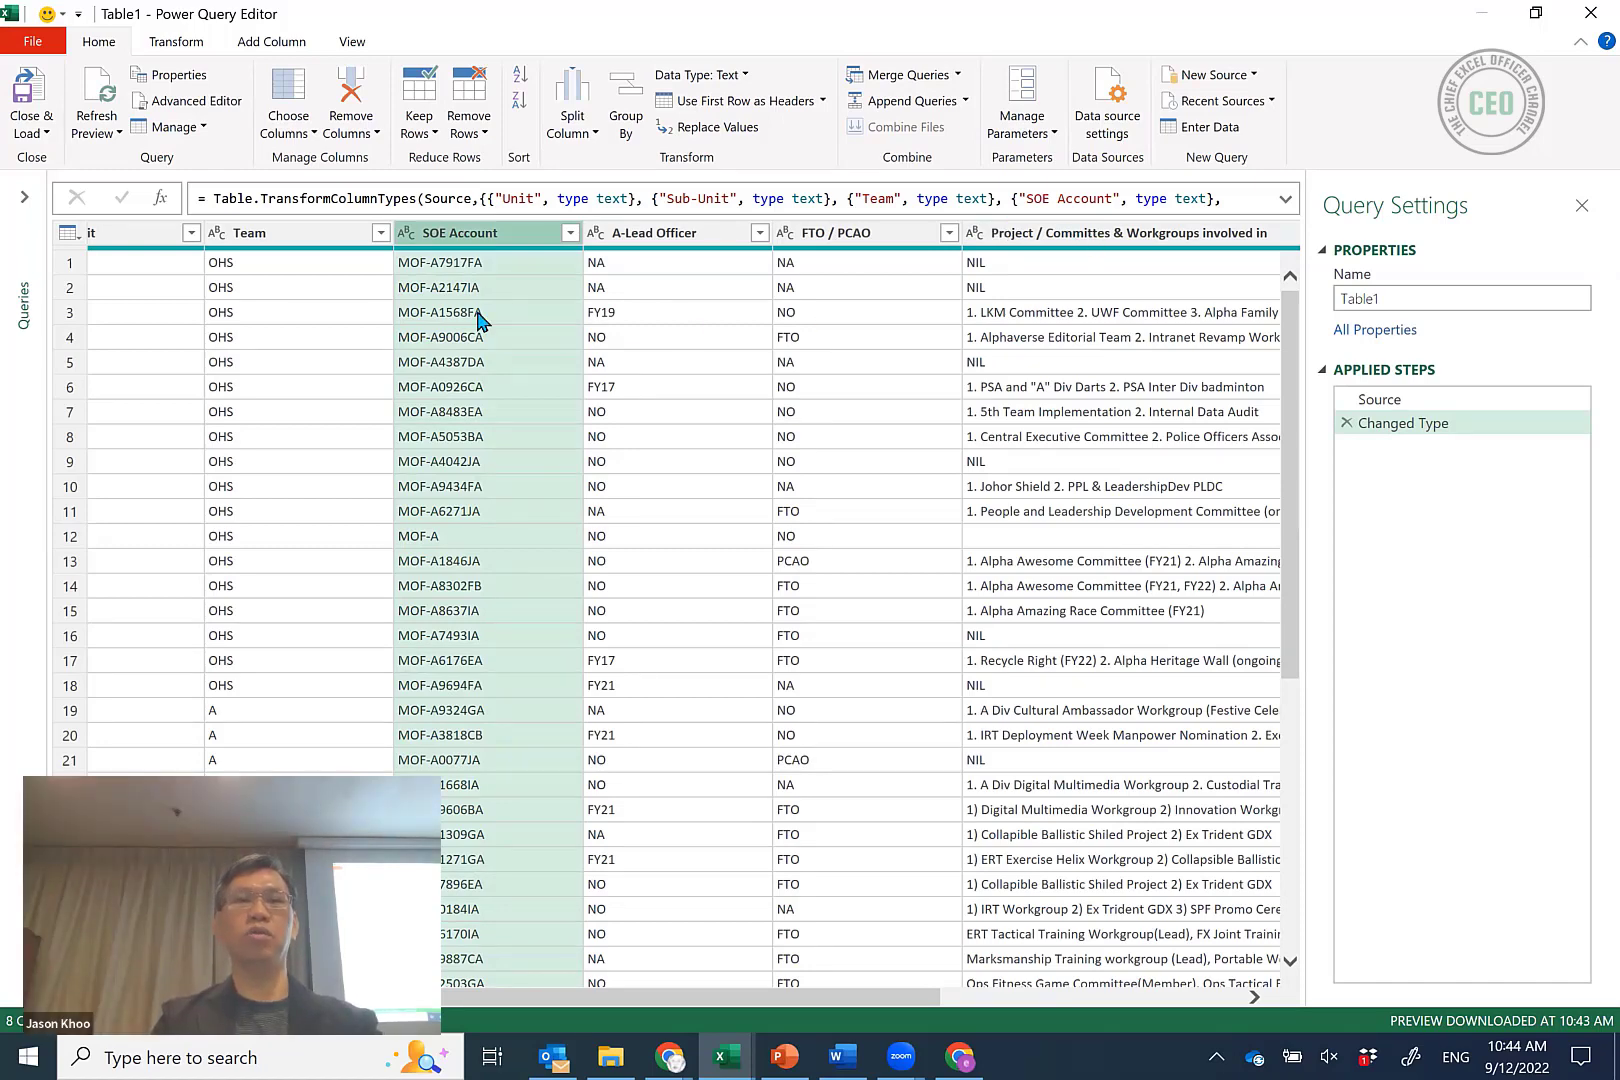
{"action": "left_click", "coordinate": [352, 131]}
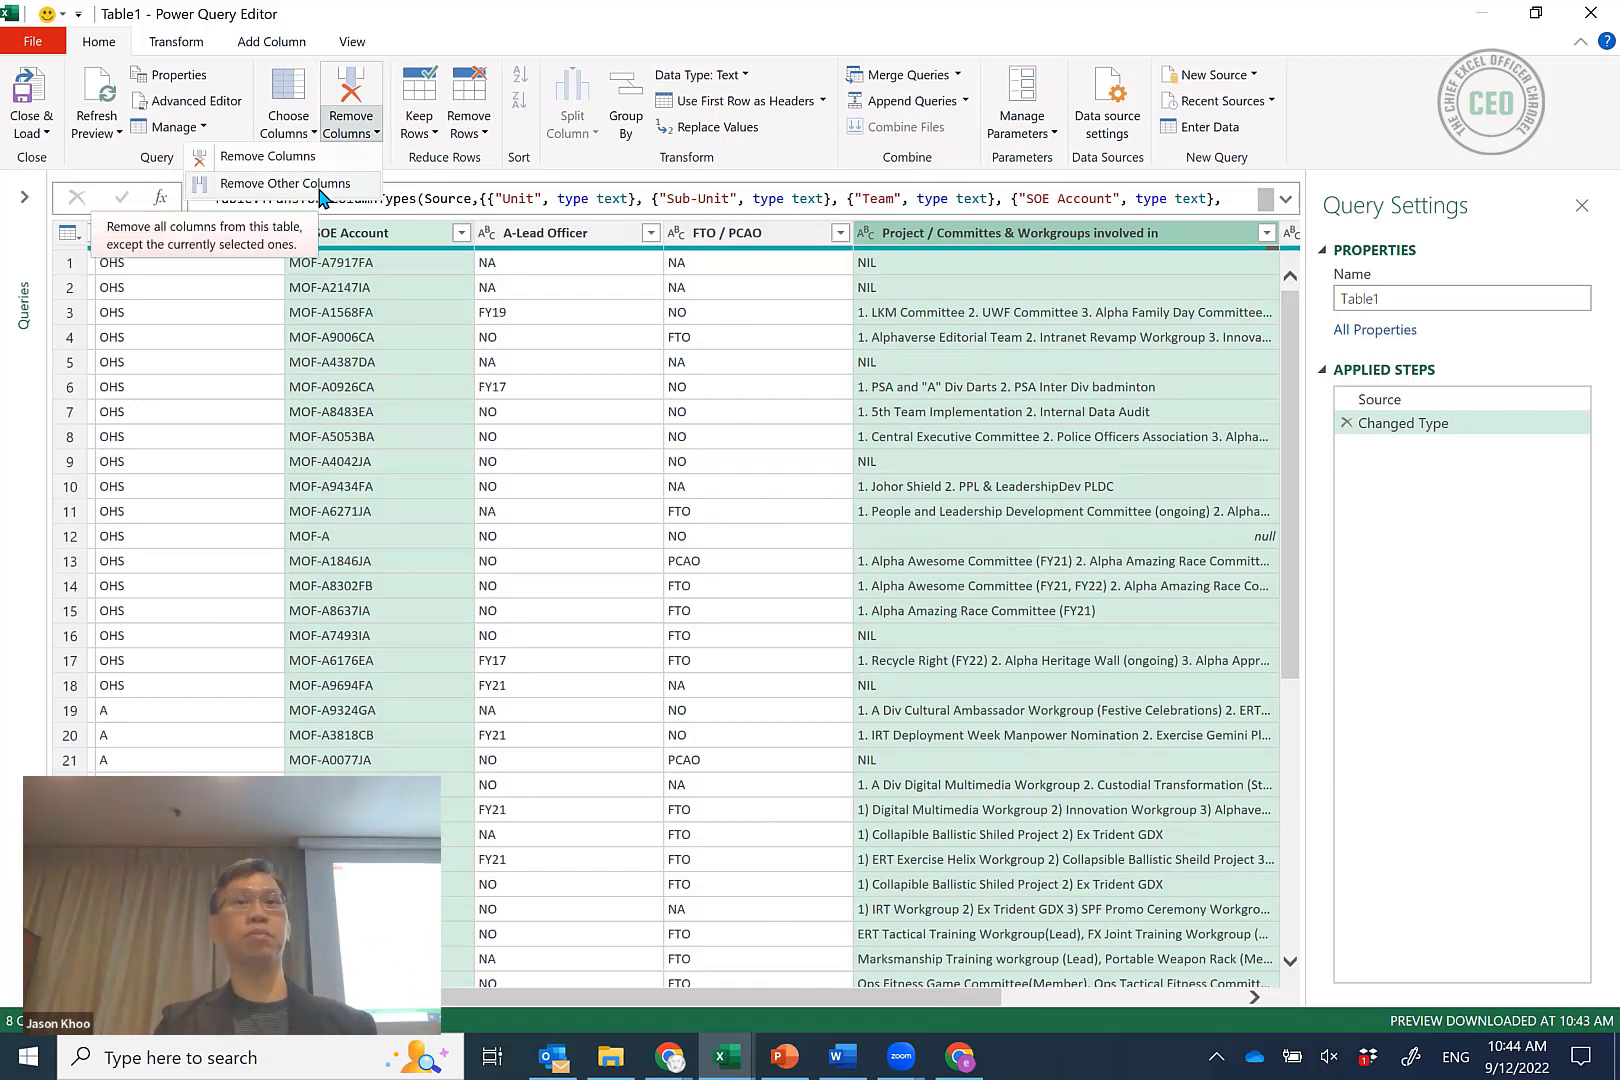
{"action": "left_click", "coordinate": [322, 190]}
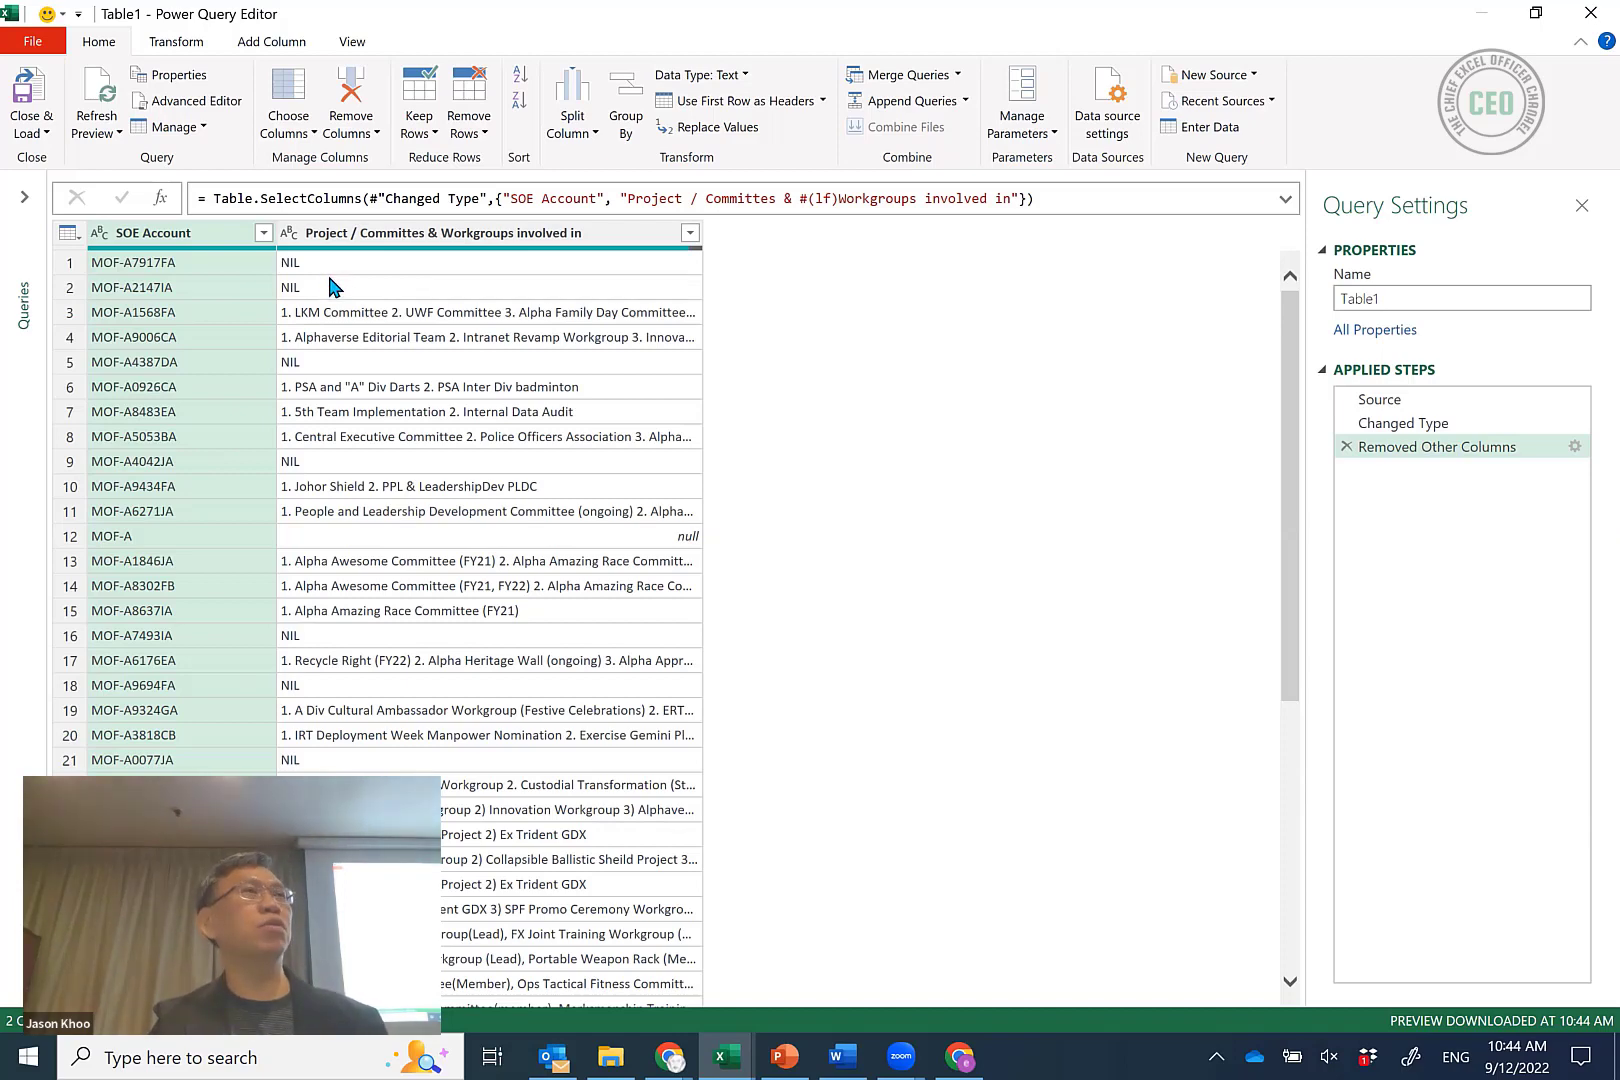
Filter the Project / Committes & Workgroups involved in column to exclude null and every spelling variant of nil.
{"action": "left_click", "coordinate": [690, 234]}
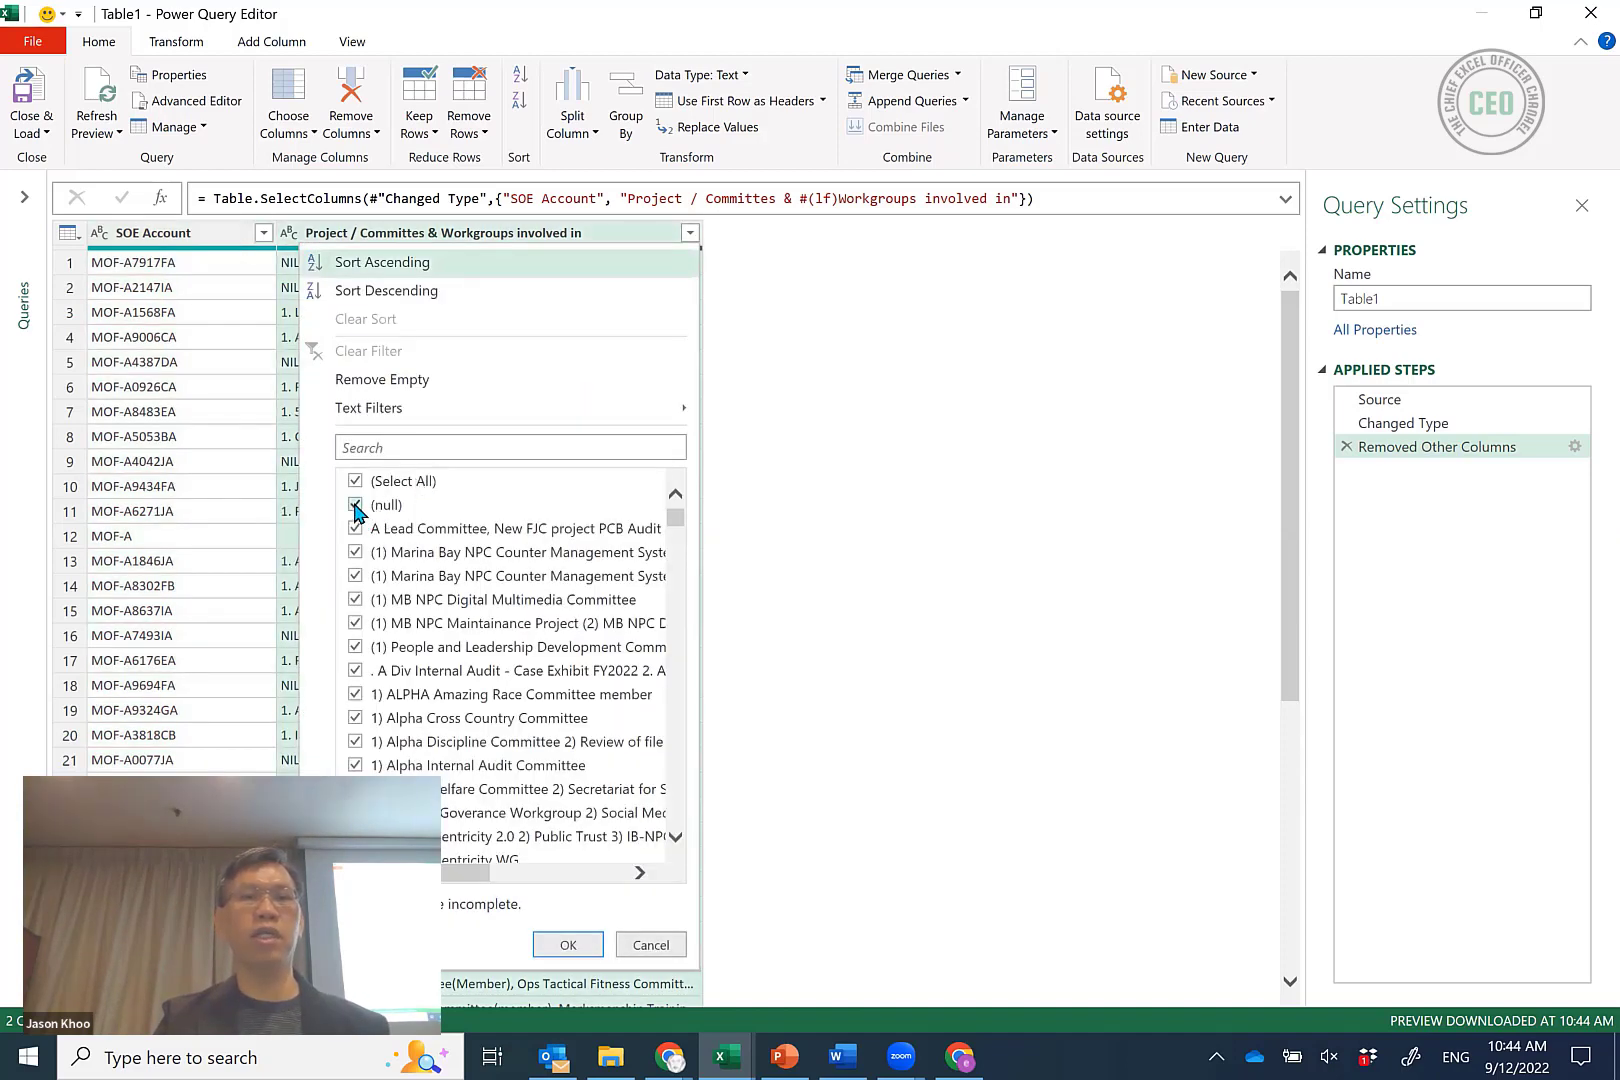
{"action": "left_click", "coordinate": [381, 508]}
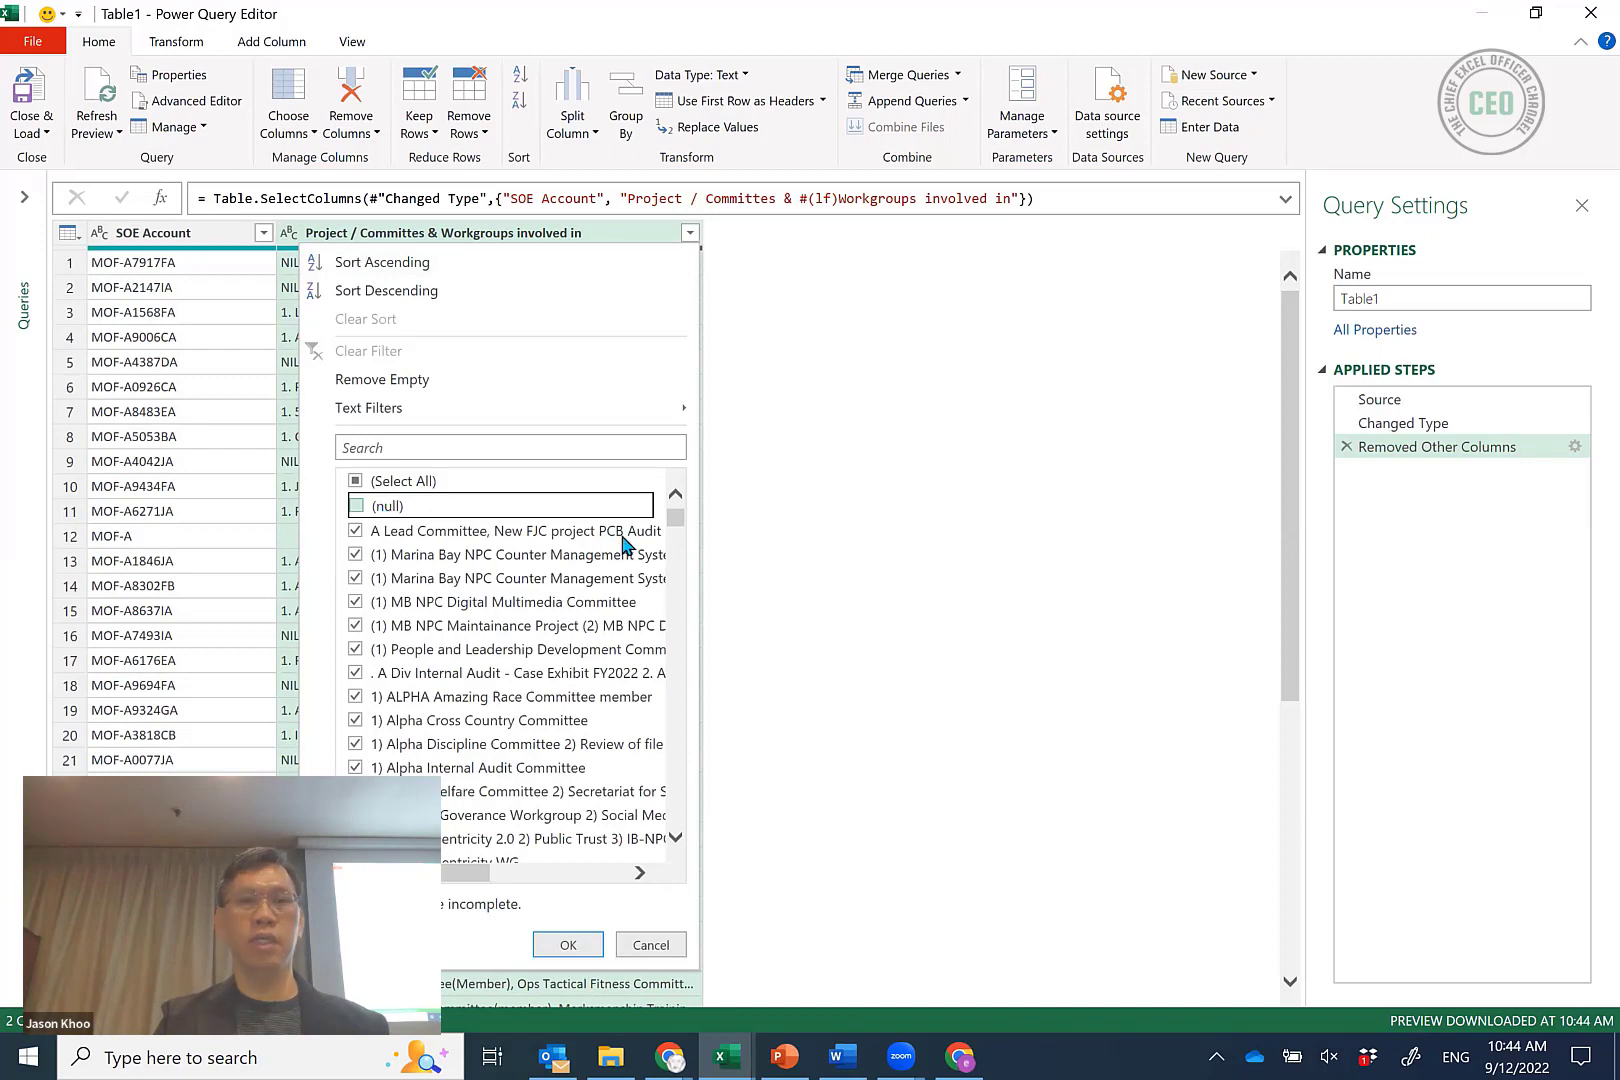
{"action": "left_click", "coordinate": [672, 566]}
{"action": "left_click_drag", "start_coordinate": [672, 560], "coordinate": [675, 785]}
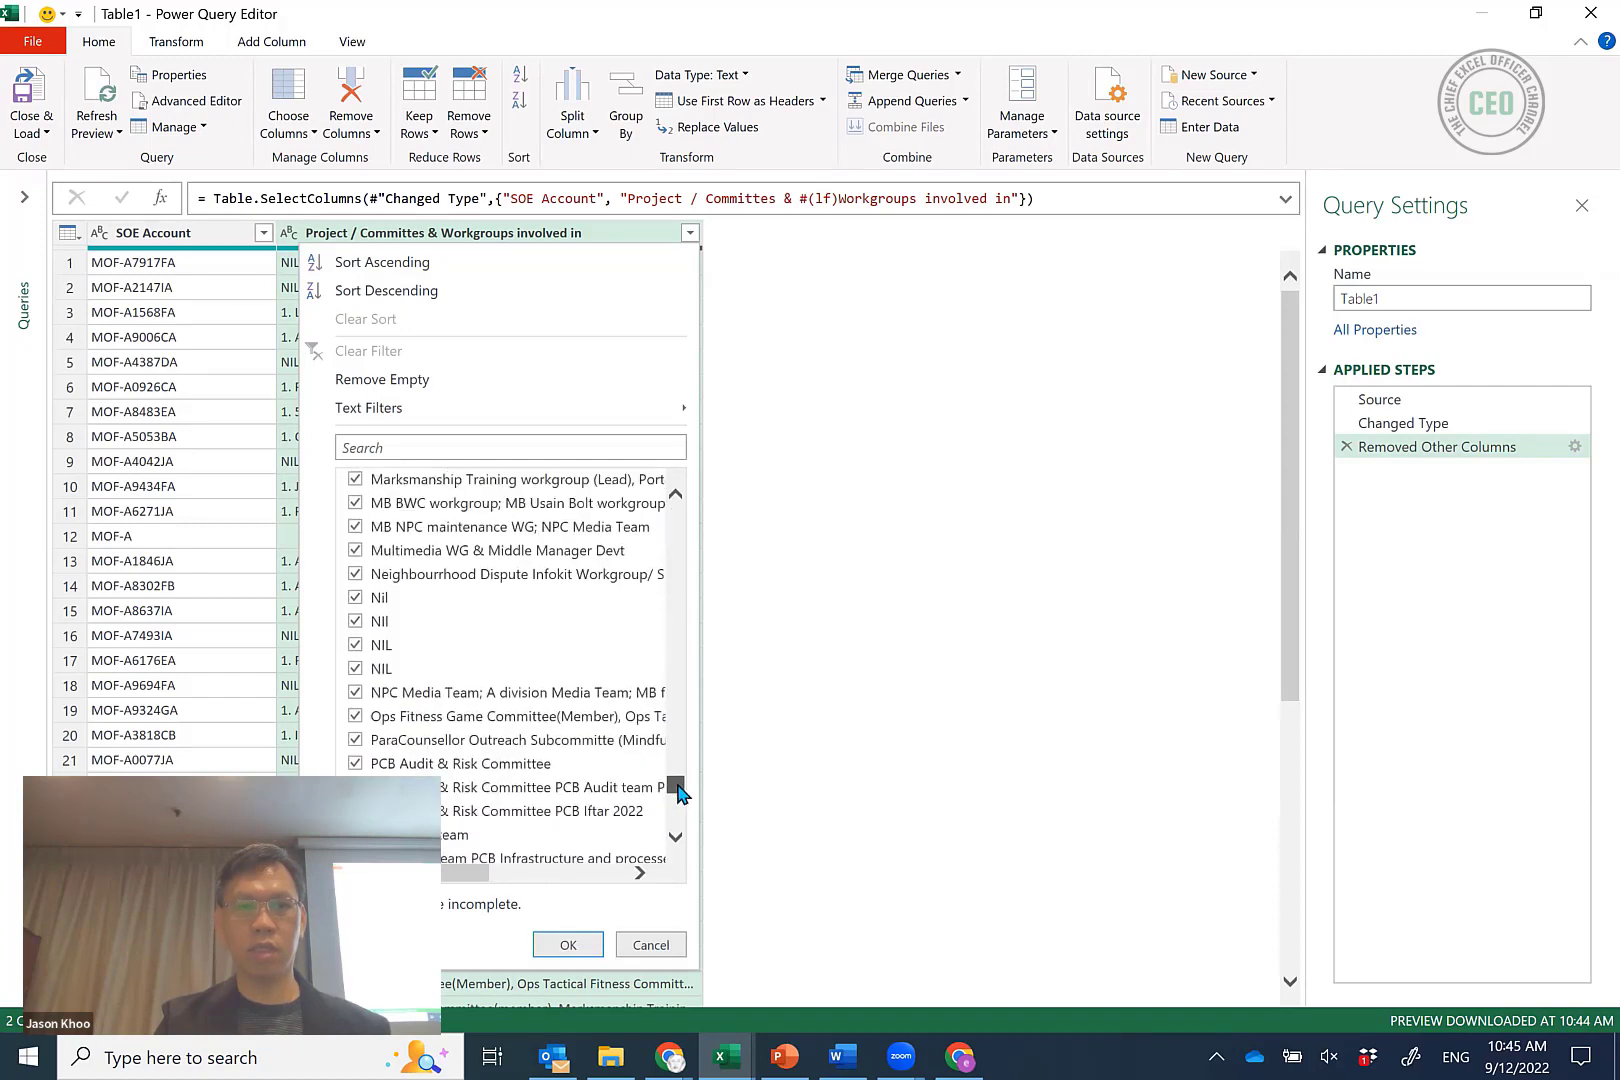
{"action": "left_click", "coordinate": [424, 444]}
{"action": "type", "text": "nil"}
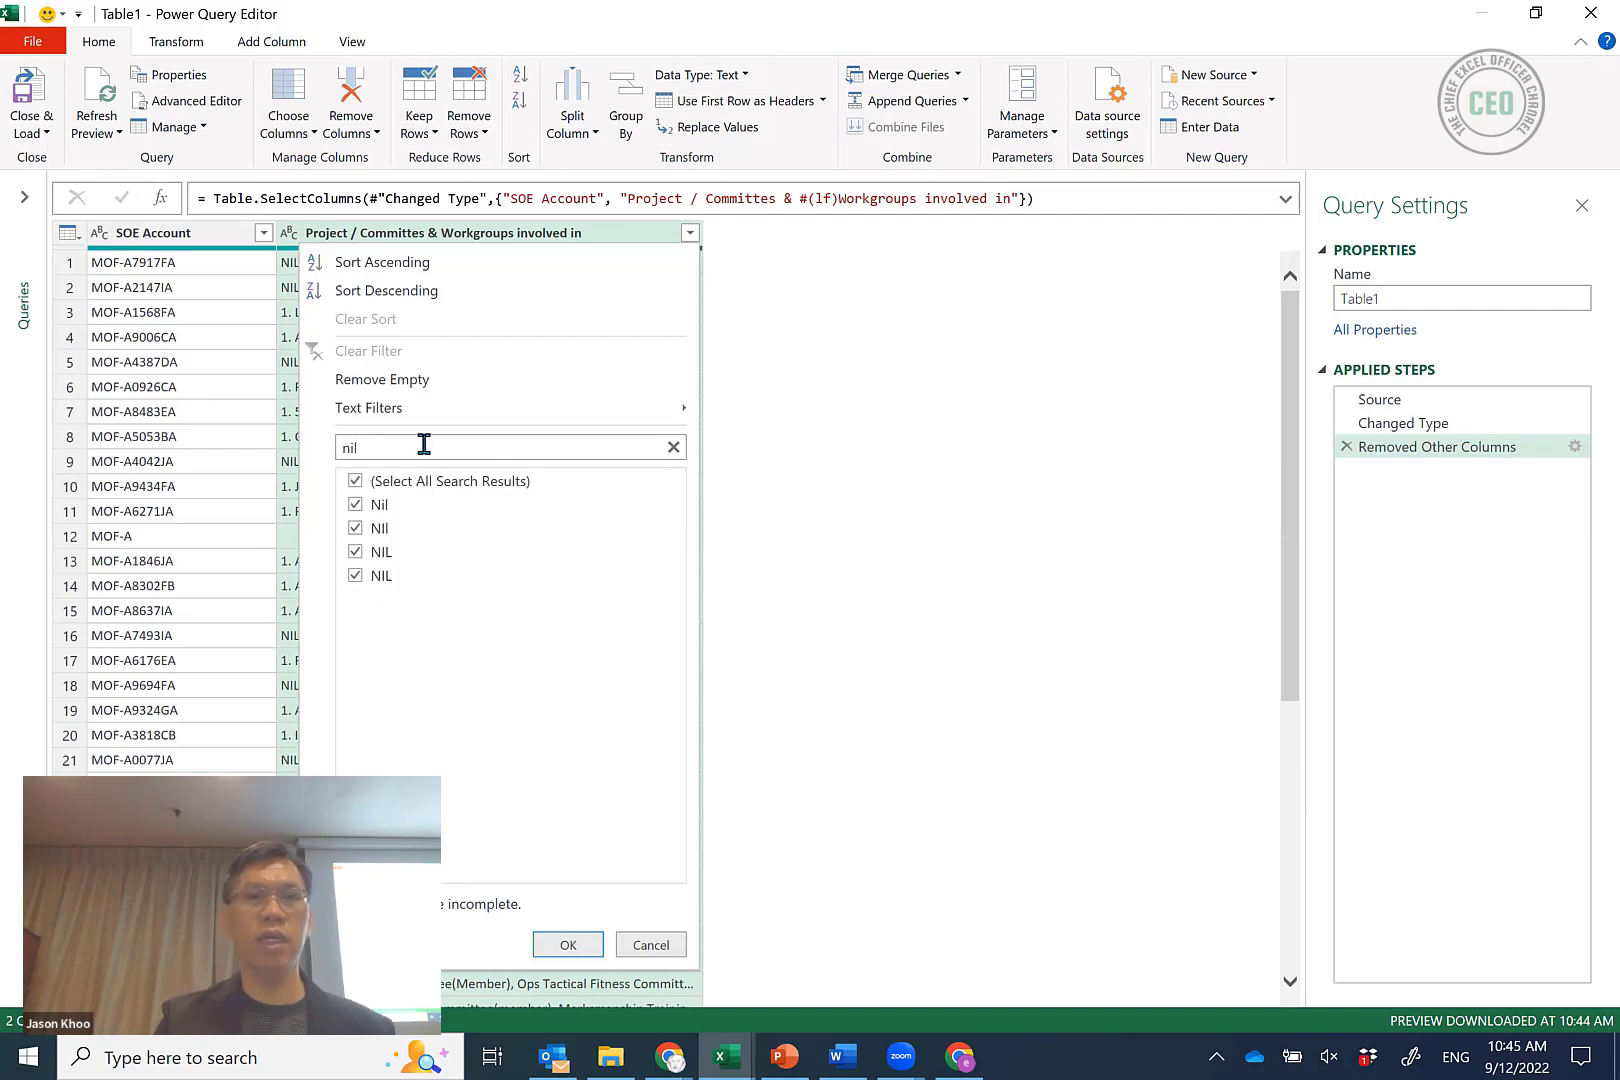
{"action": "left_click", "coordinate": [356, 505]}
{"action": "left_click", "coordinate": [356, 530]}
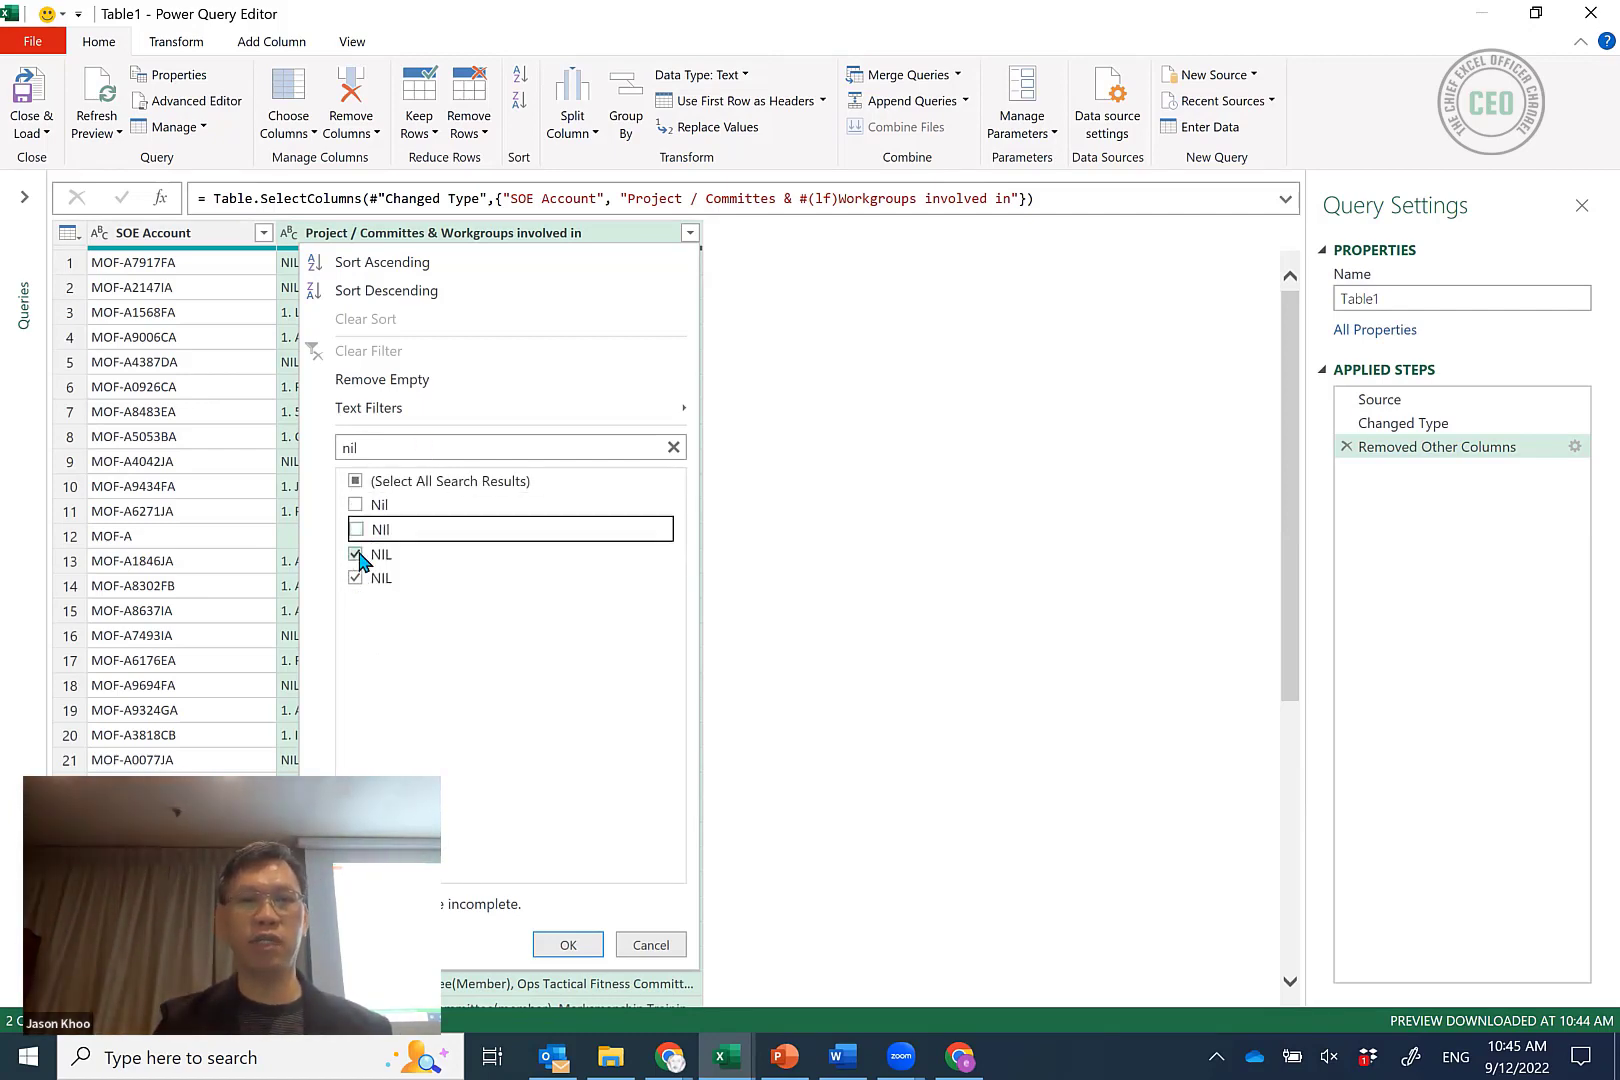
{"action": "left_click", "coordinate": [356, 553]}
{"action": "left_click", "coordinate": [356, 579]}
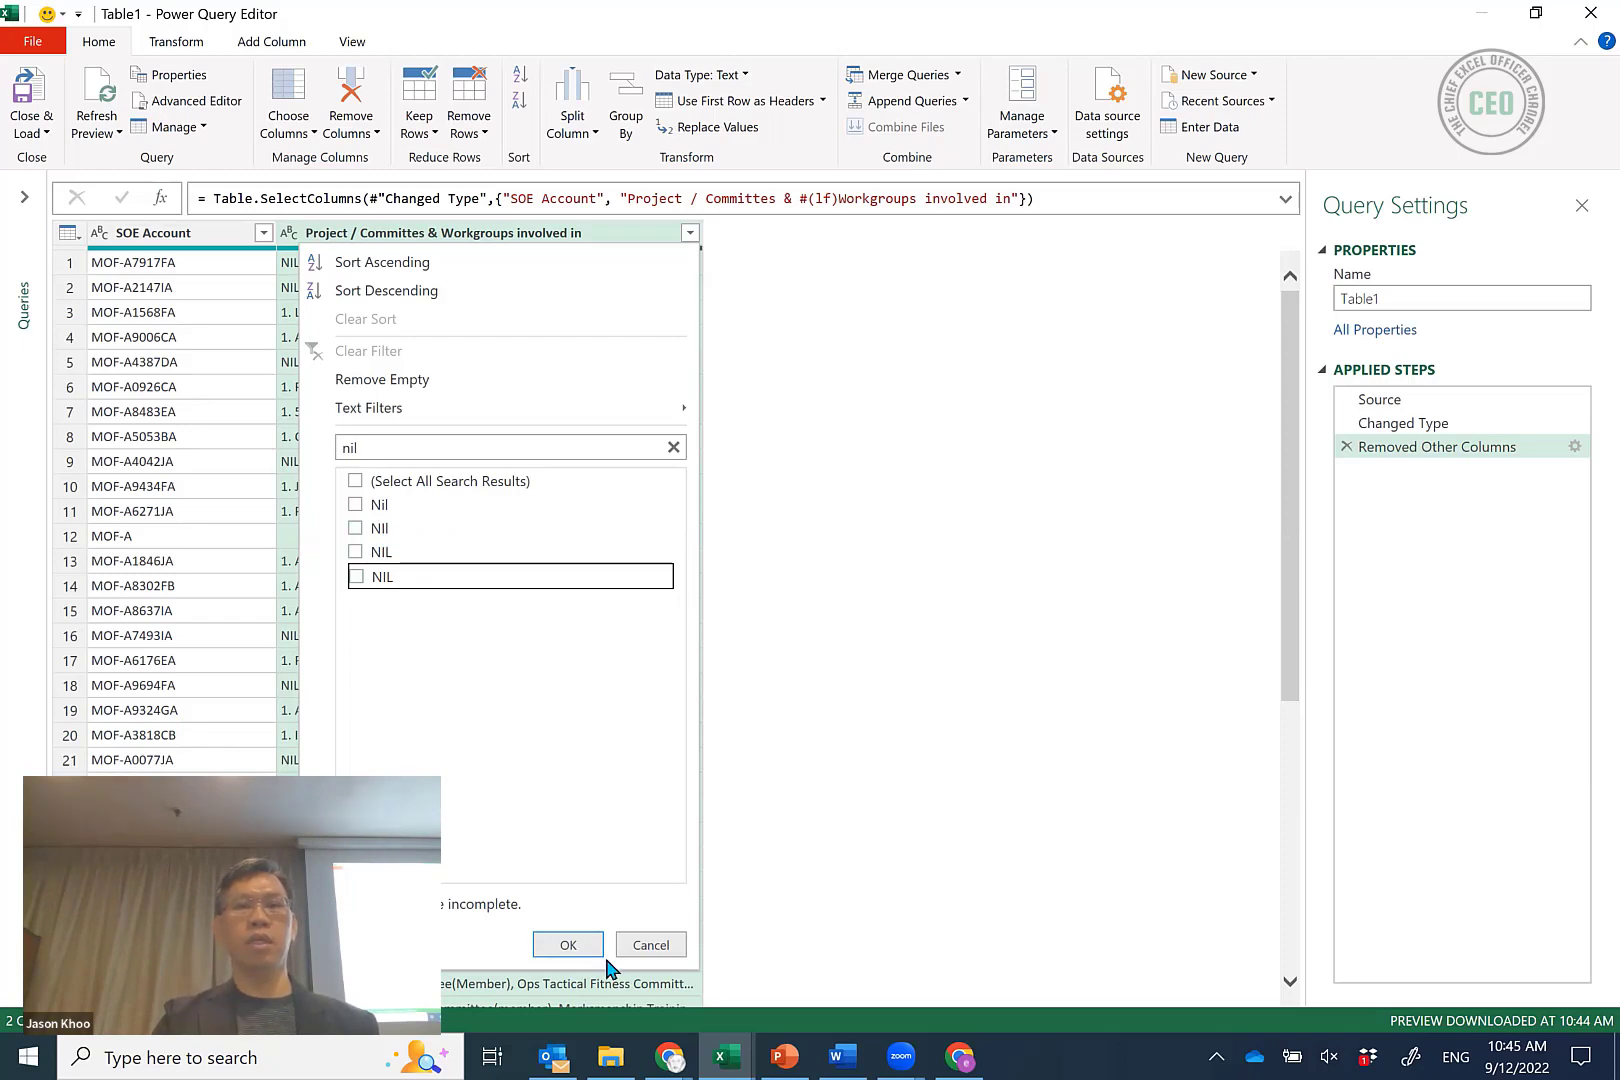
{"action": "left_click", "coordinate": [580, 953]}
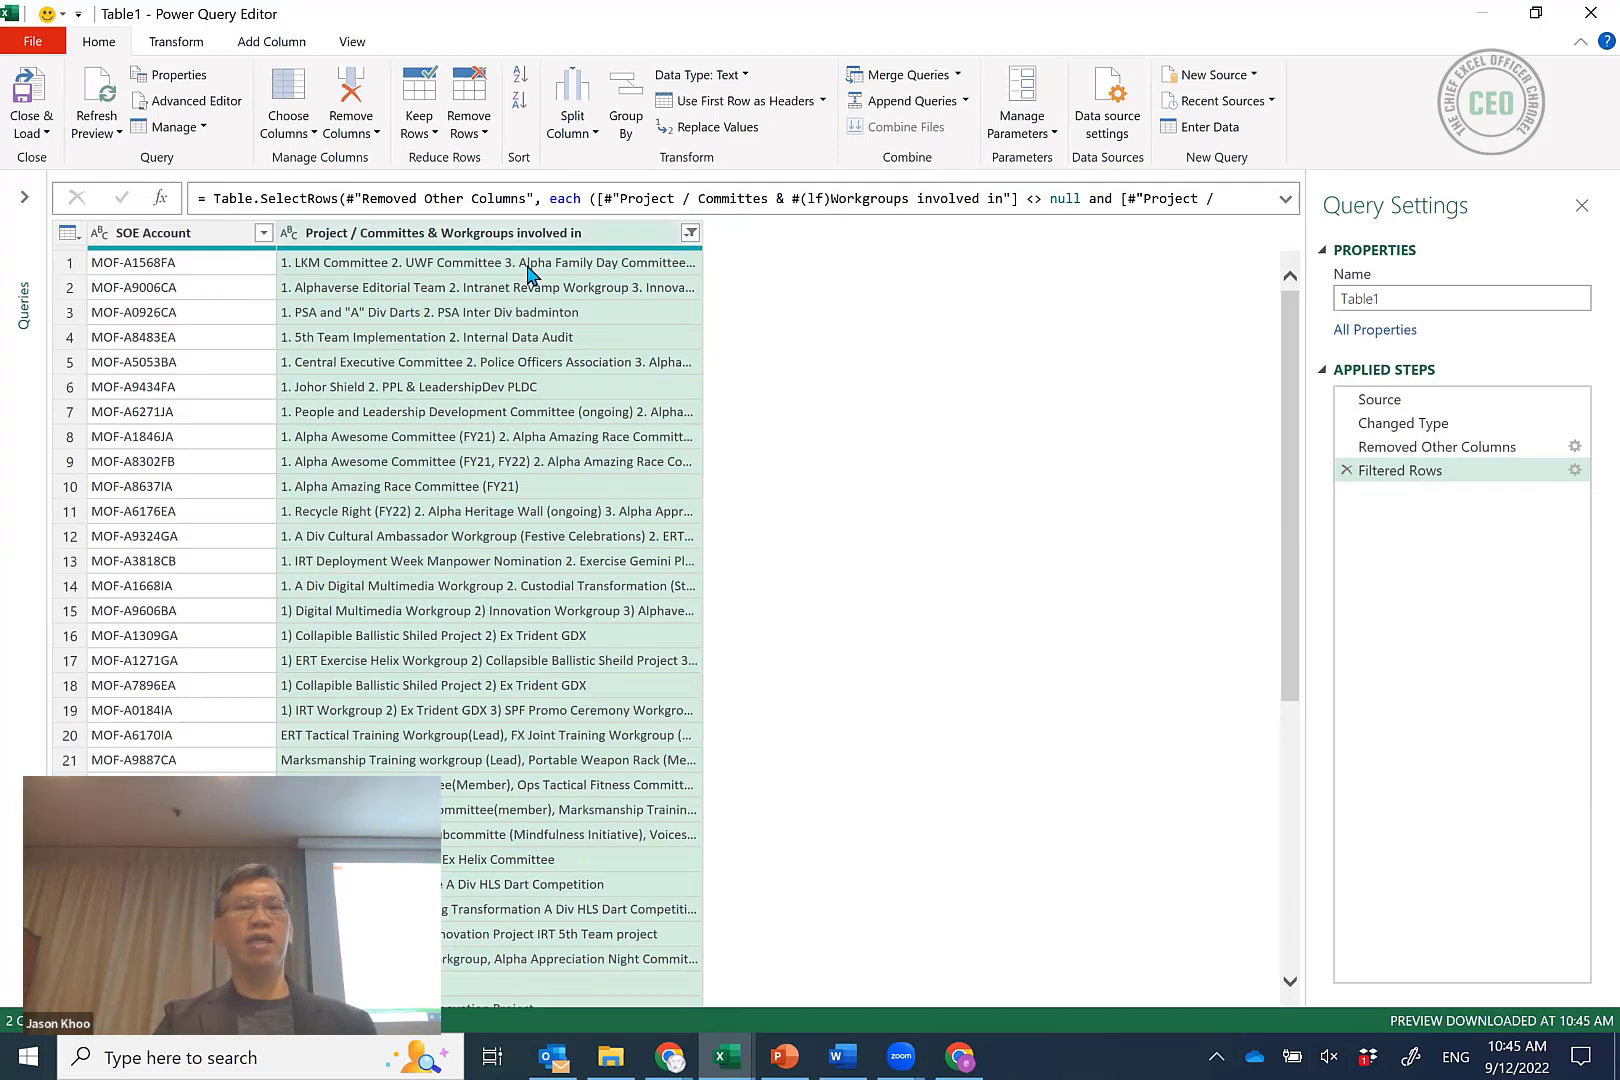
Set up a Split Column by Delimiter on the project column that splits into rows at each occurrence.
{"action": "left_click", "coordinate": [190, 46]}
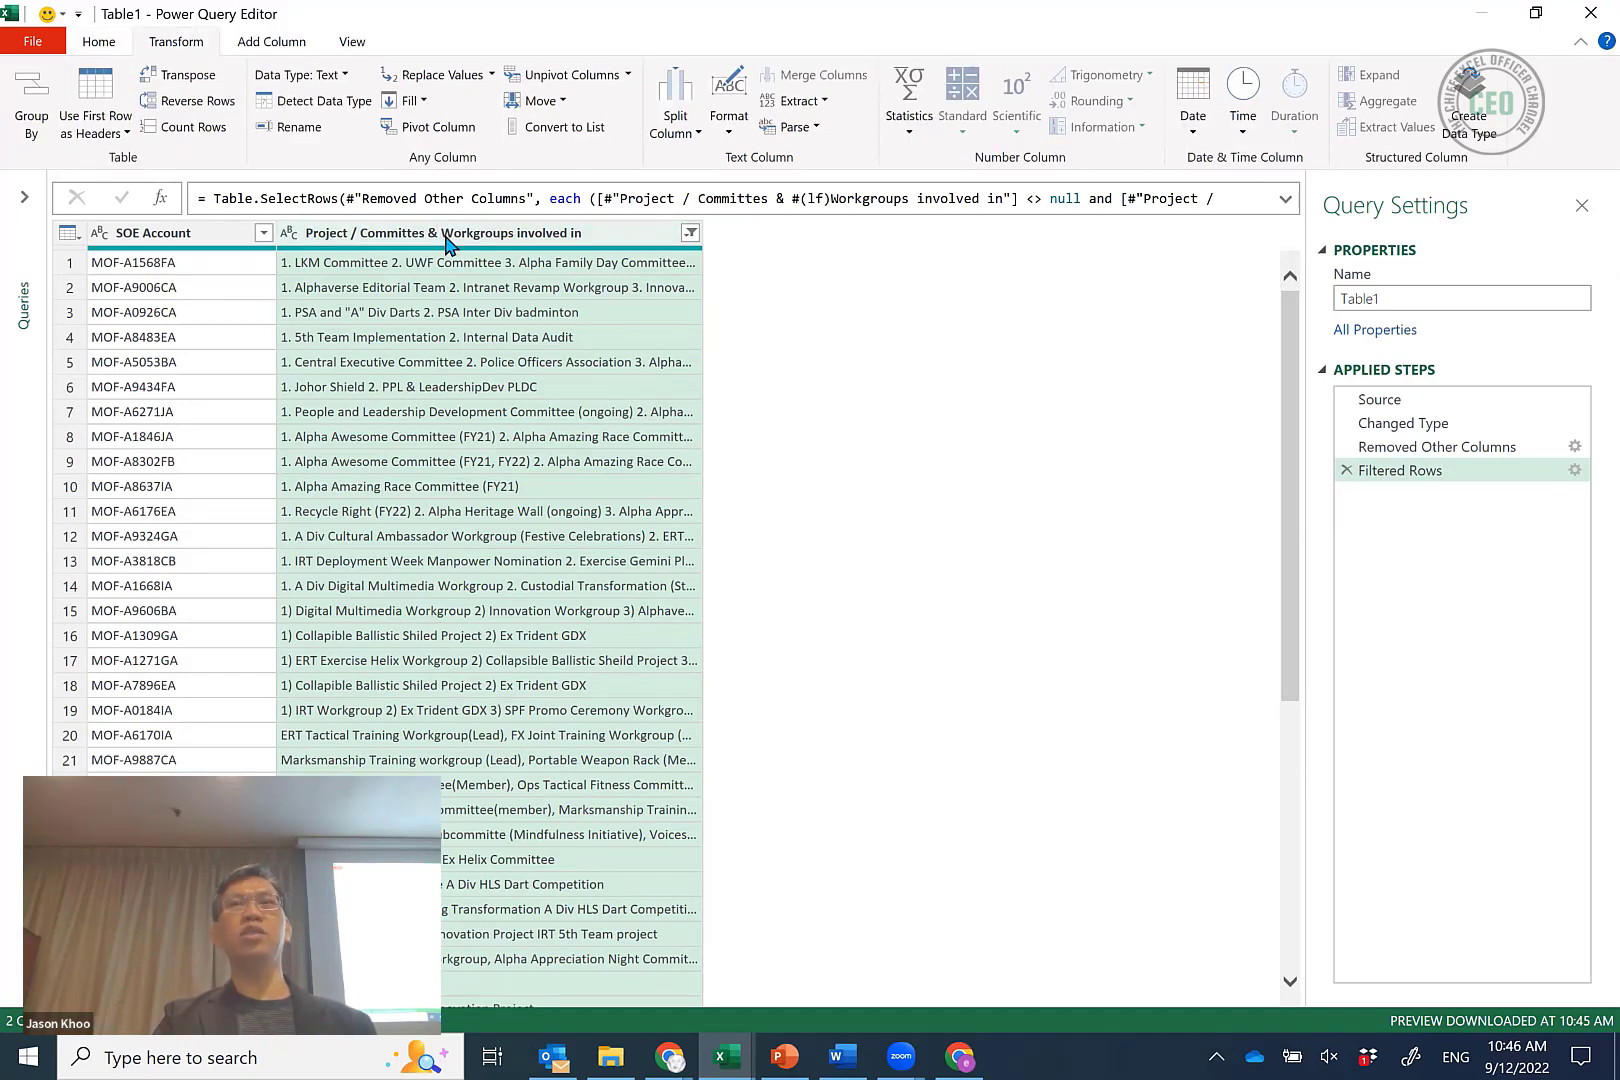
{"action": "left_click", "coordinate": [686, 133]}
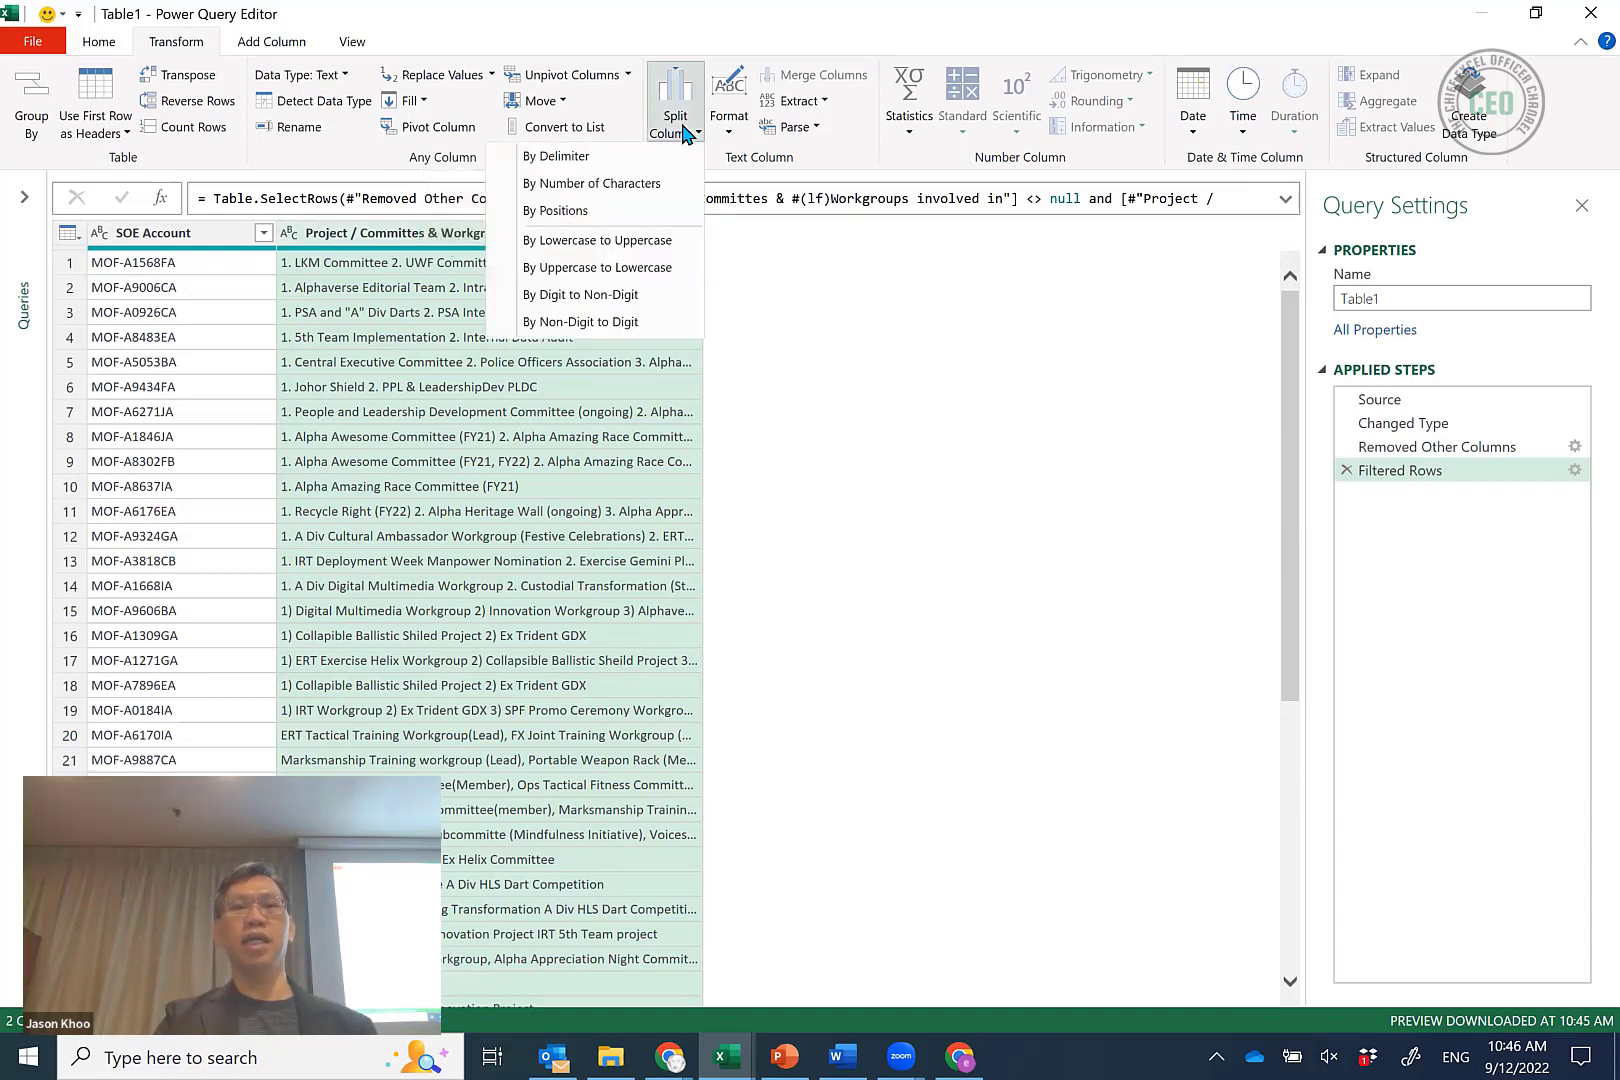
{"action": "left_click", "coordinate": [600, 166]}
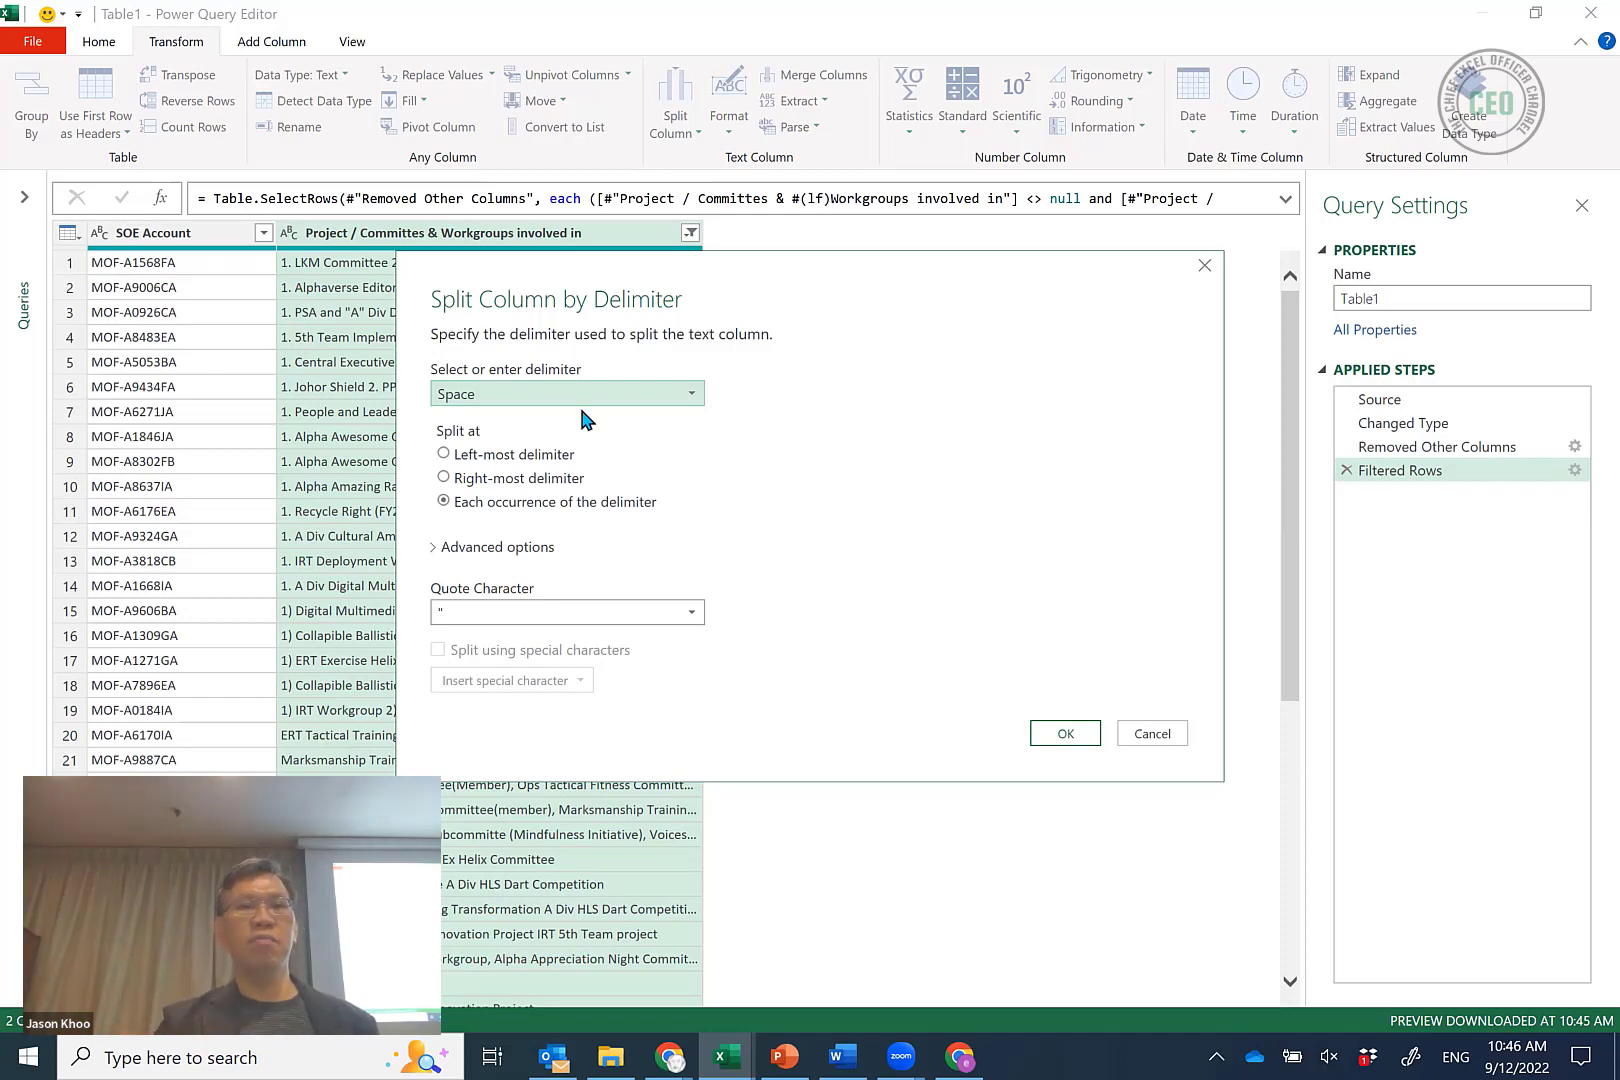
{"action": "left_click", "coordinate": [541, 396]}
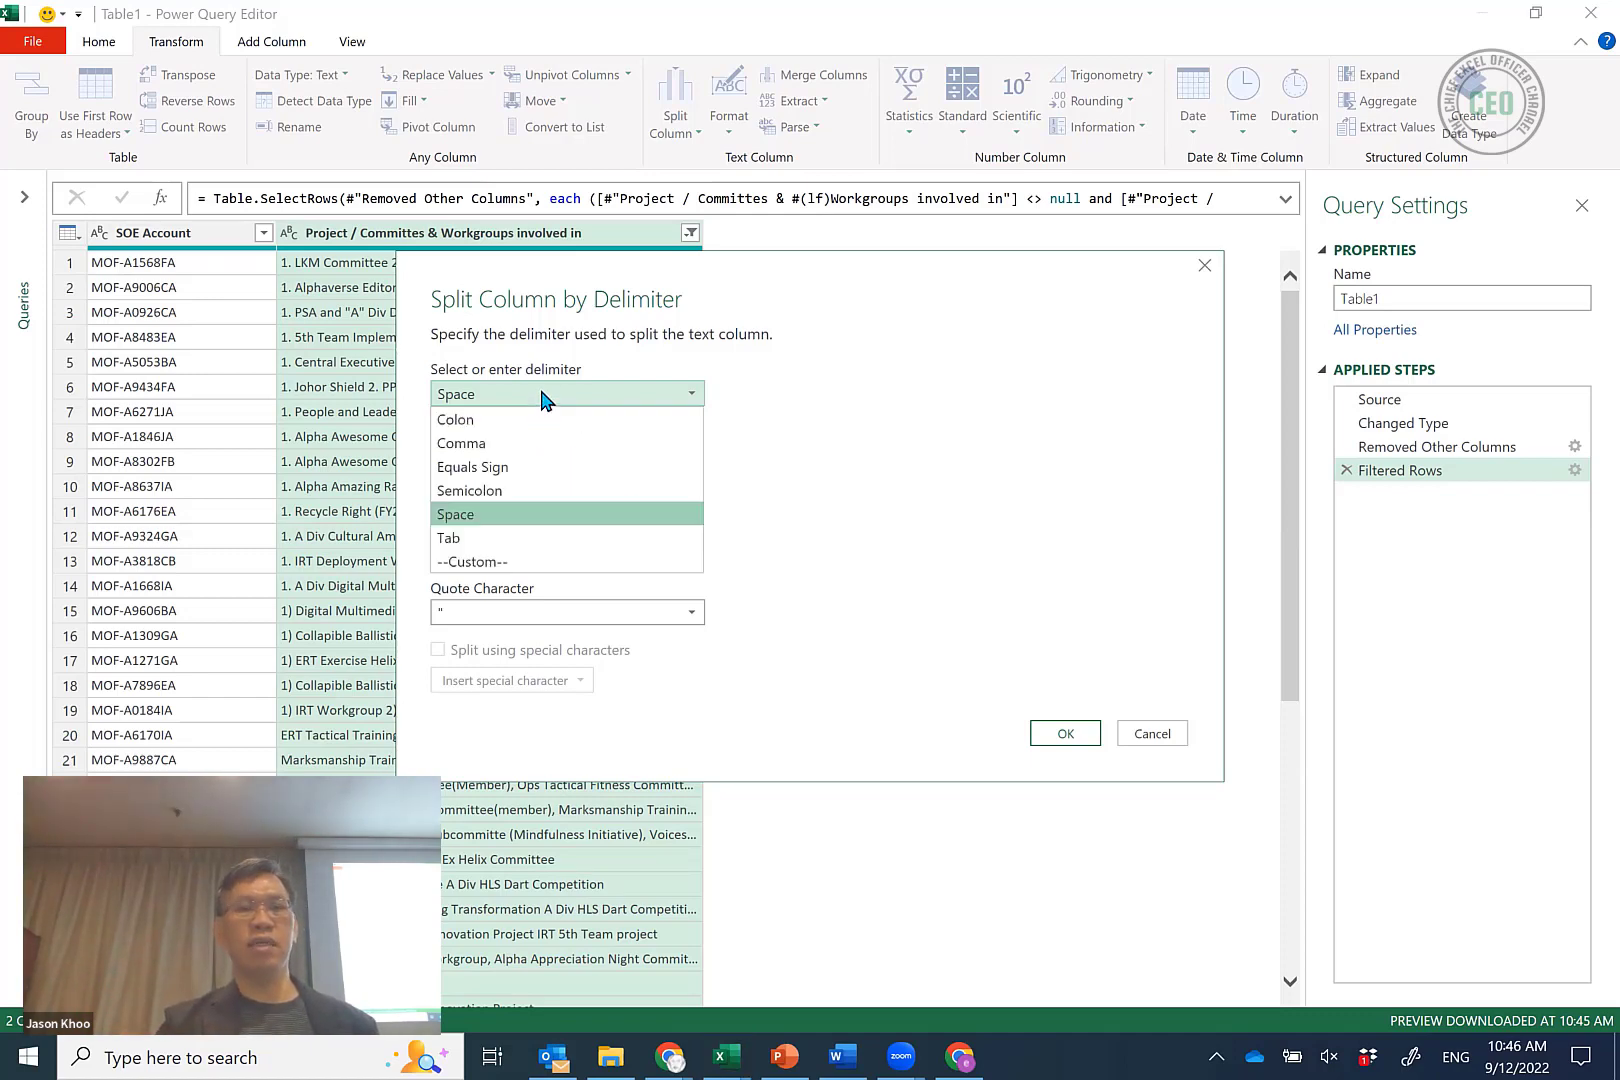
{"action": "left_click", "coordinate": [541, 398]}
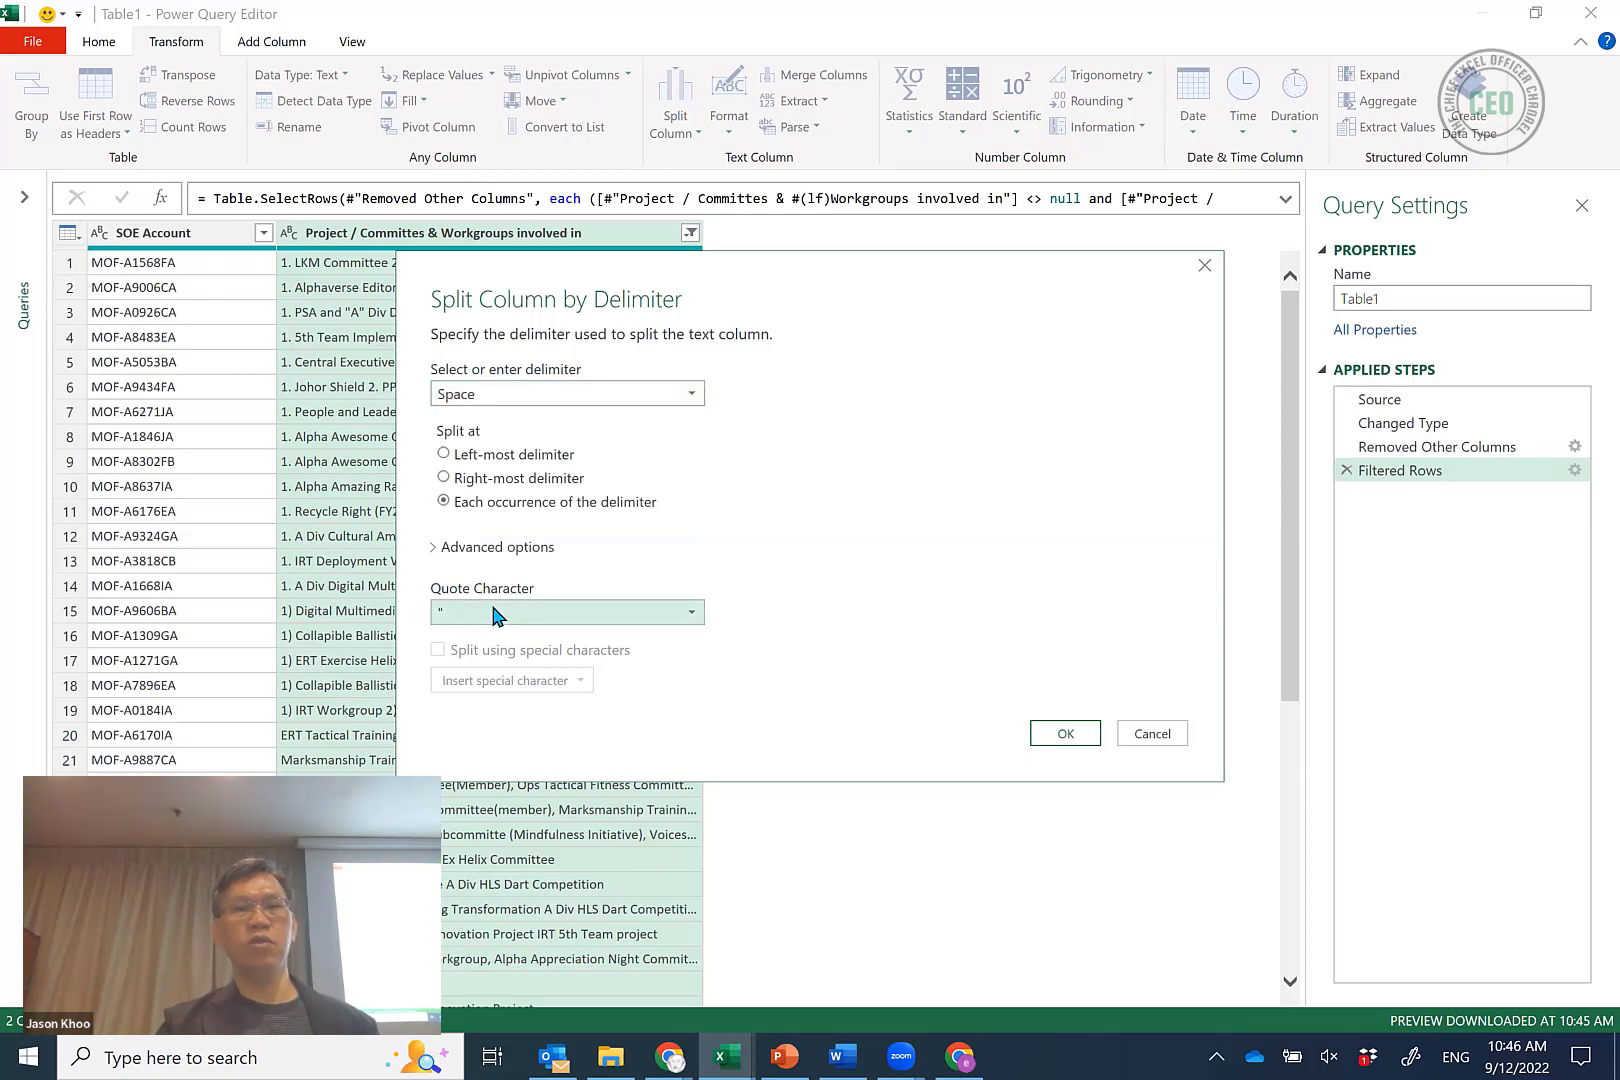
{"action": "left_click", "coordinate": [446, 549]}
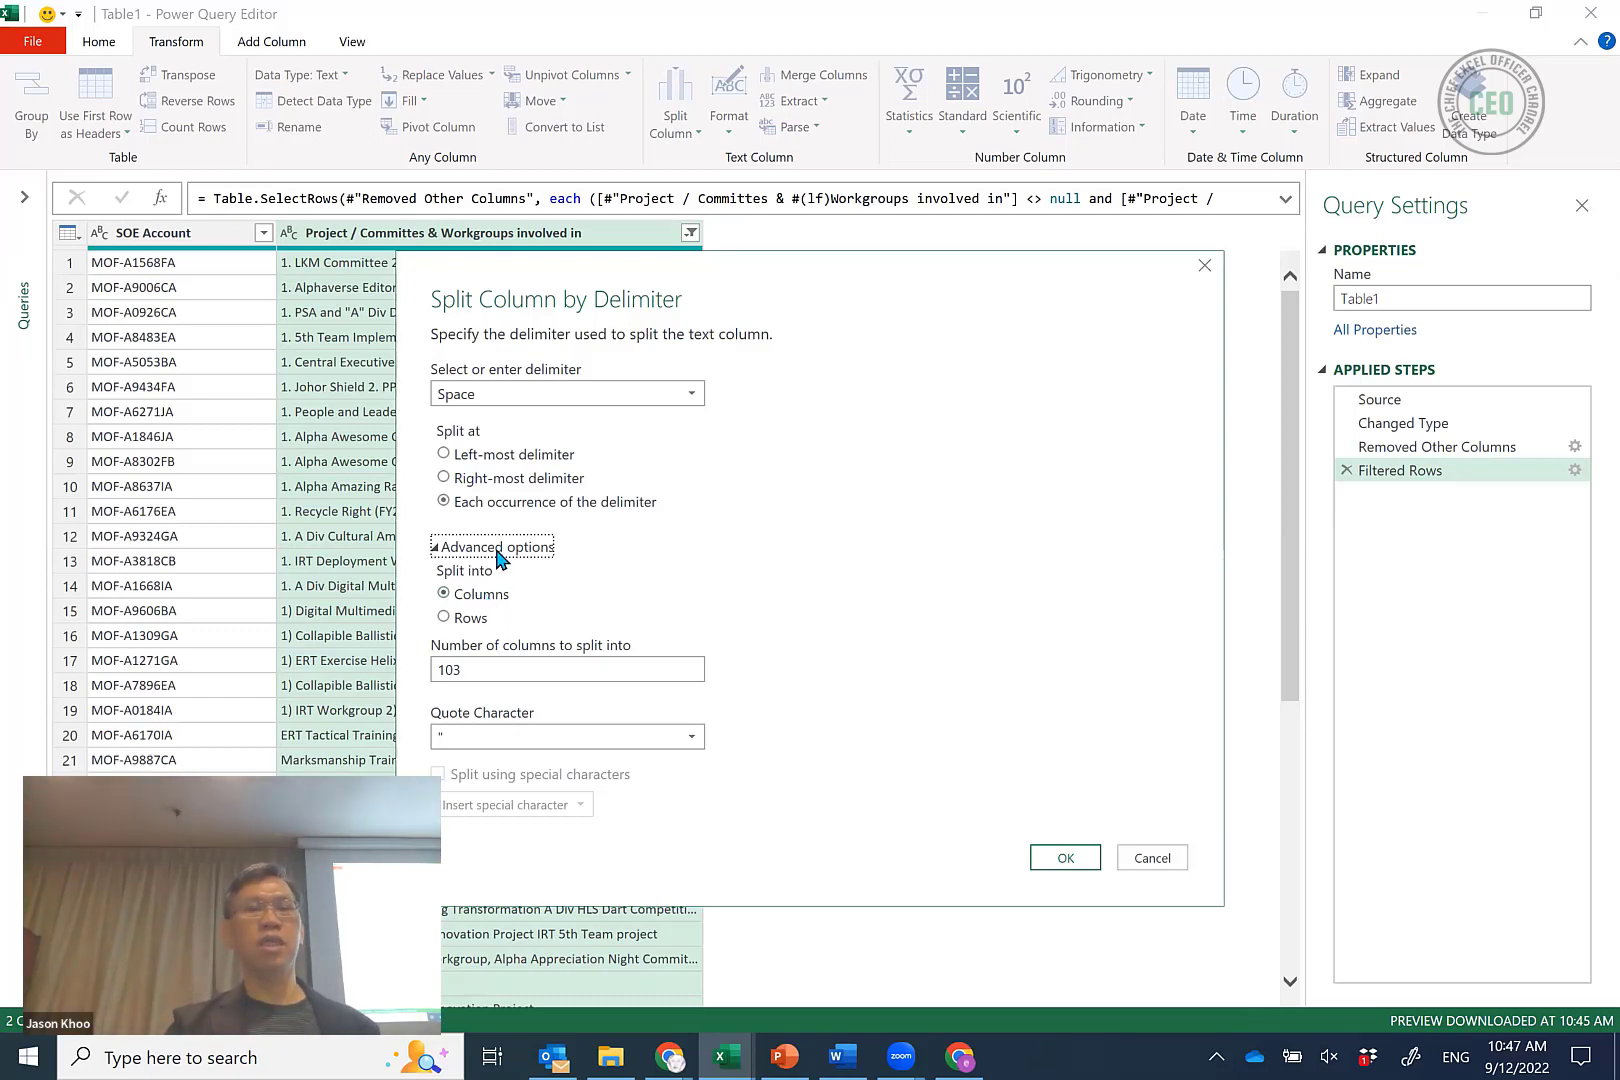
{"action": "left_click", "coordinate": [445, 620]}
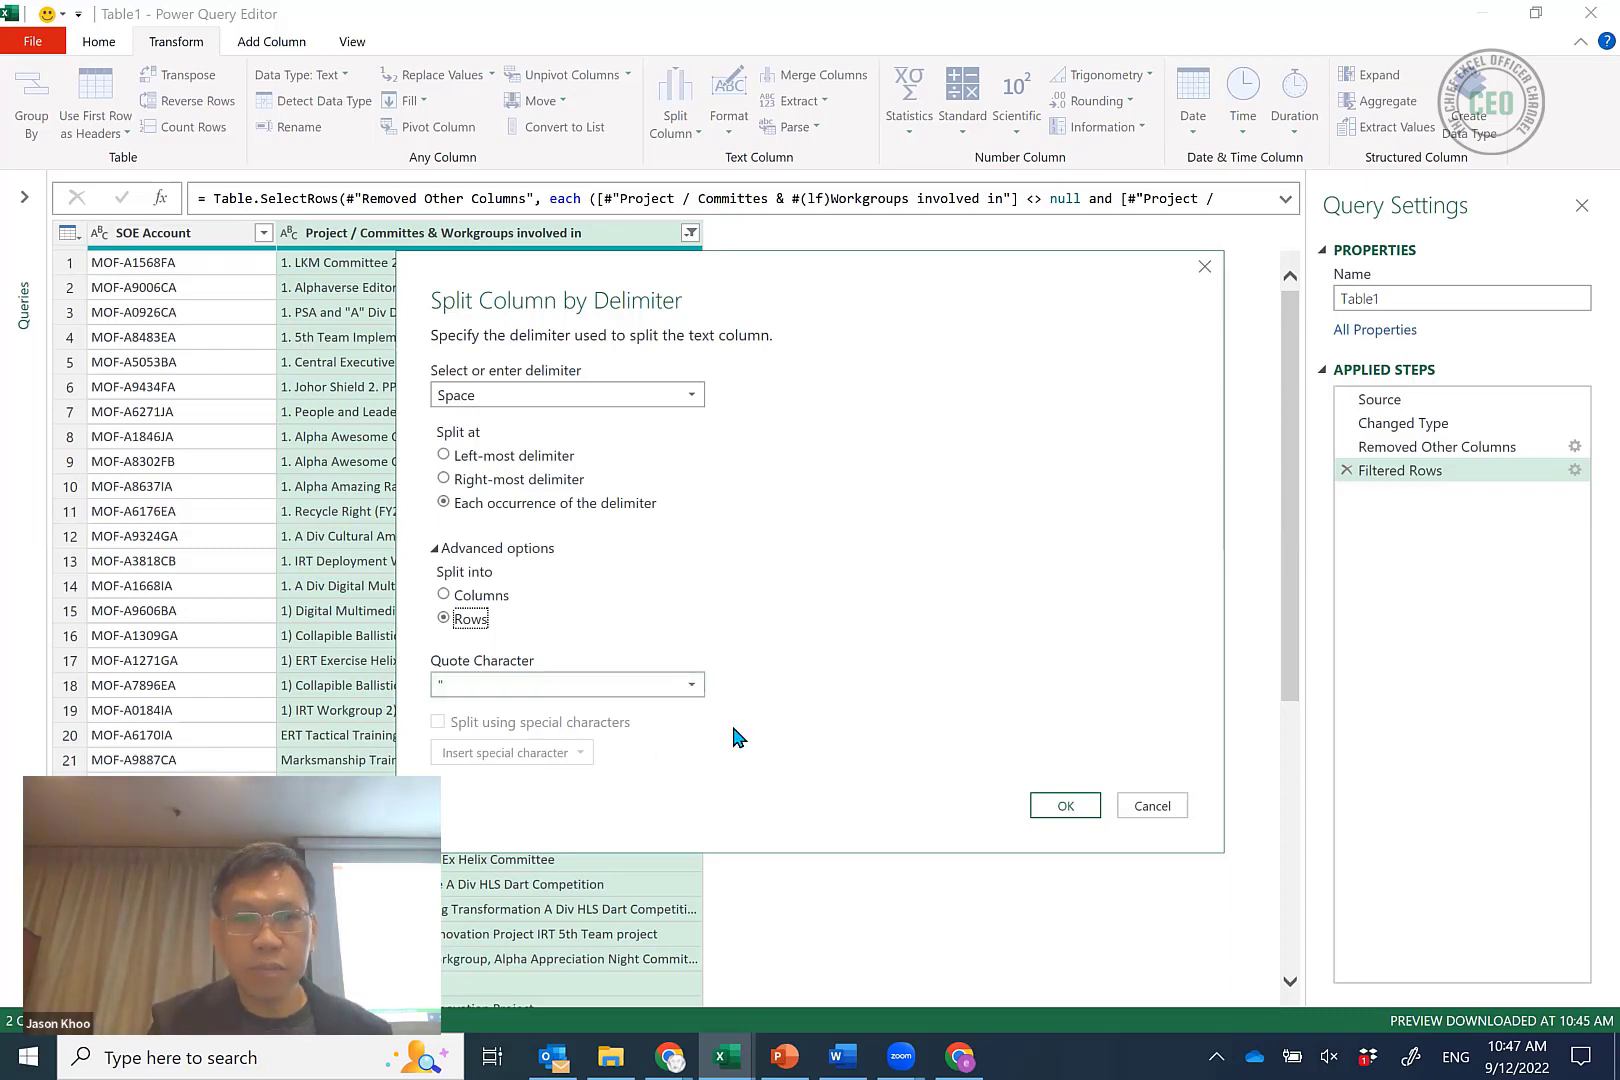
Use the special line feed character #(lf) as the custom delimiter and apply the split.
{"action": "left_click", "coordinate": [691, 396]}
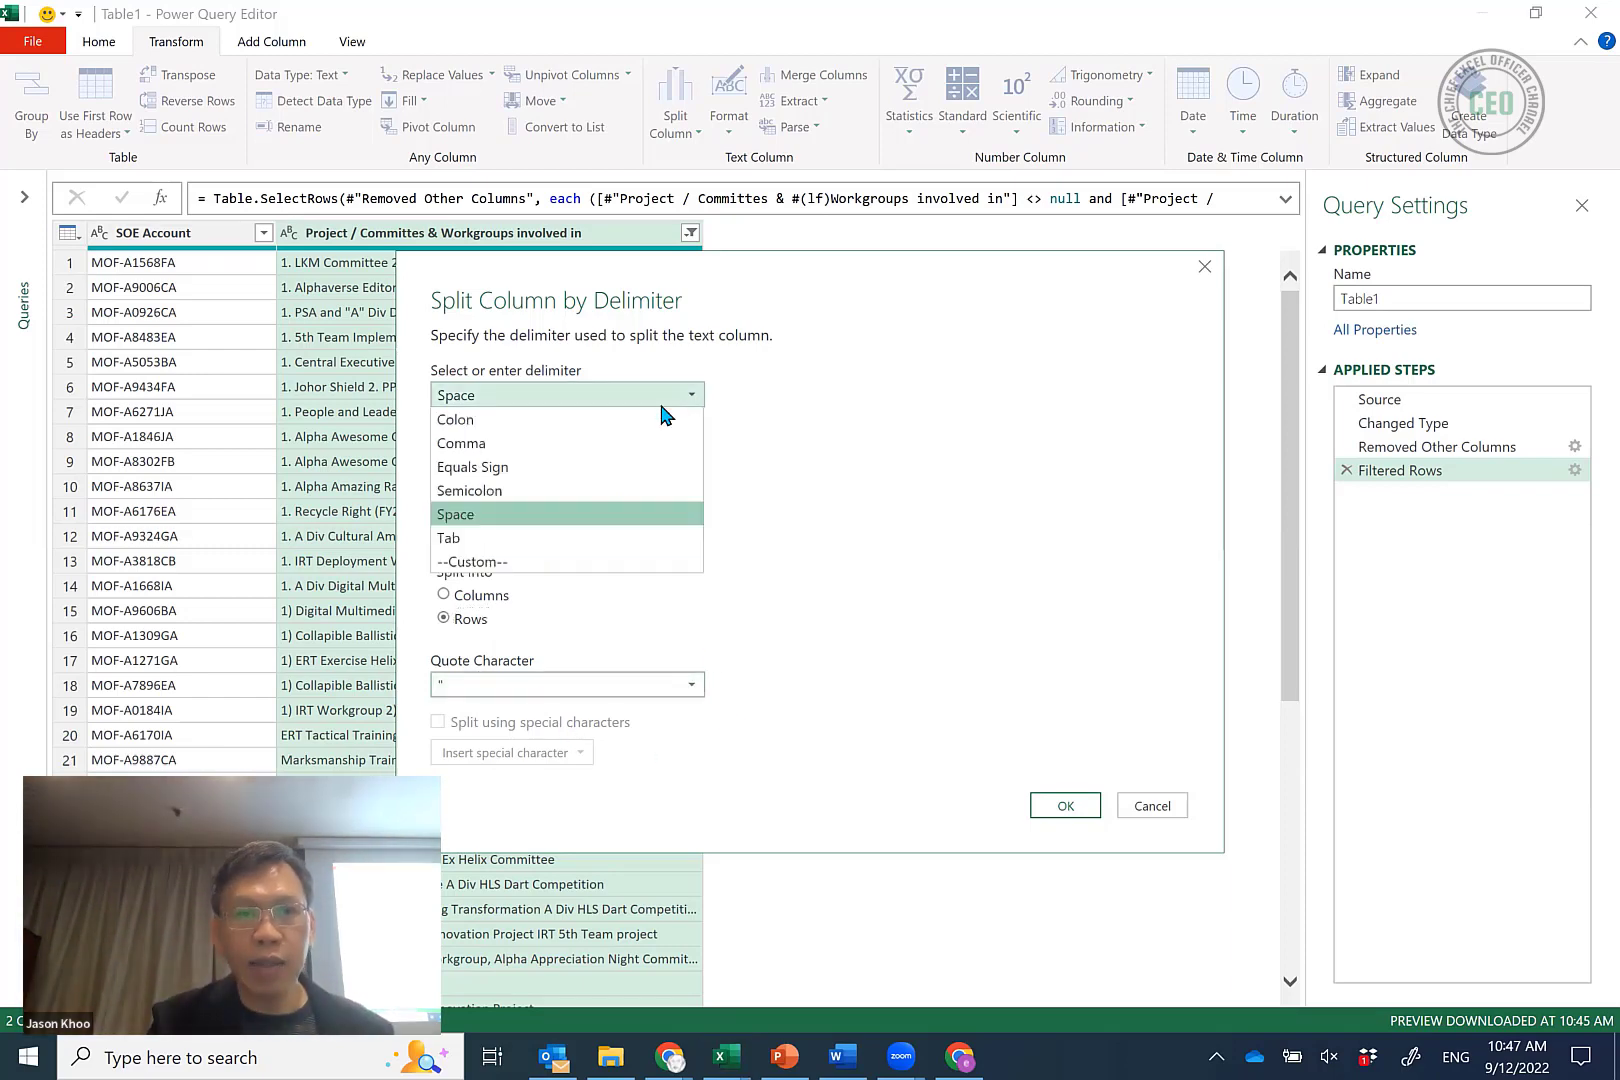
{"action": "left_click", "coordinate": [507, 564]}
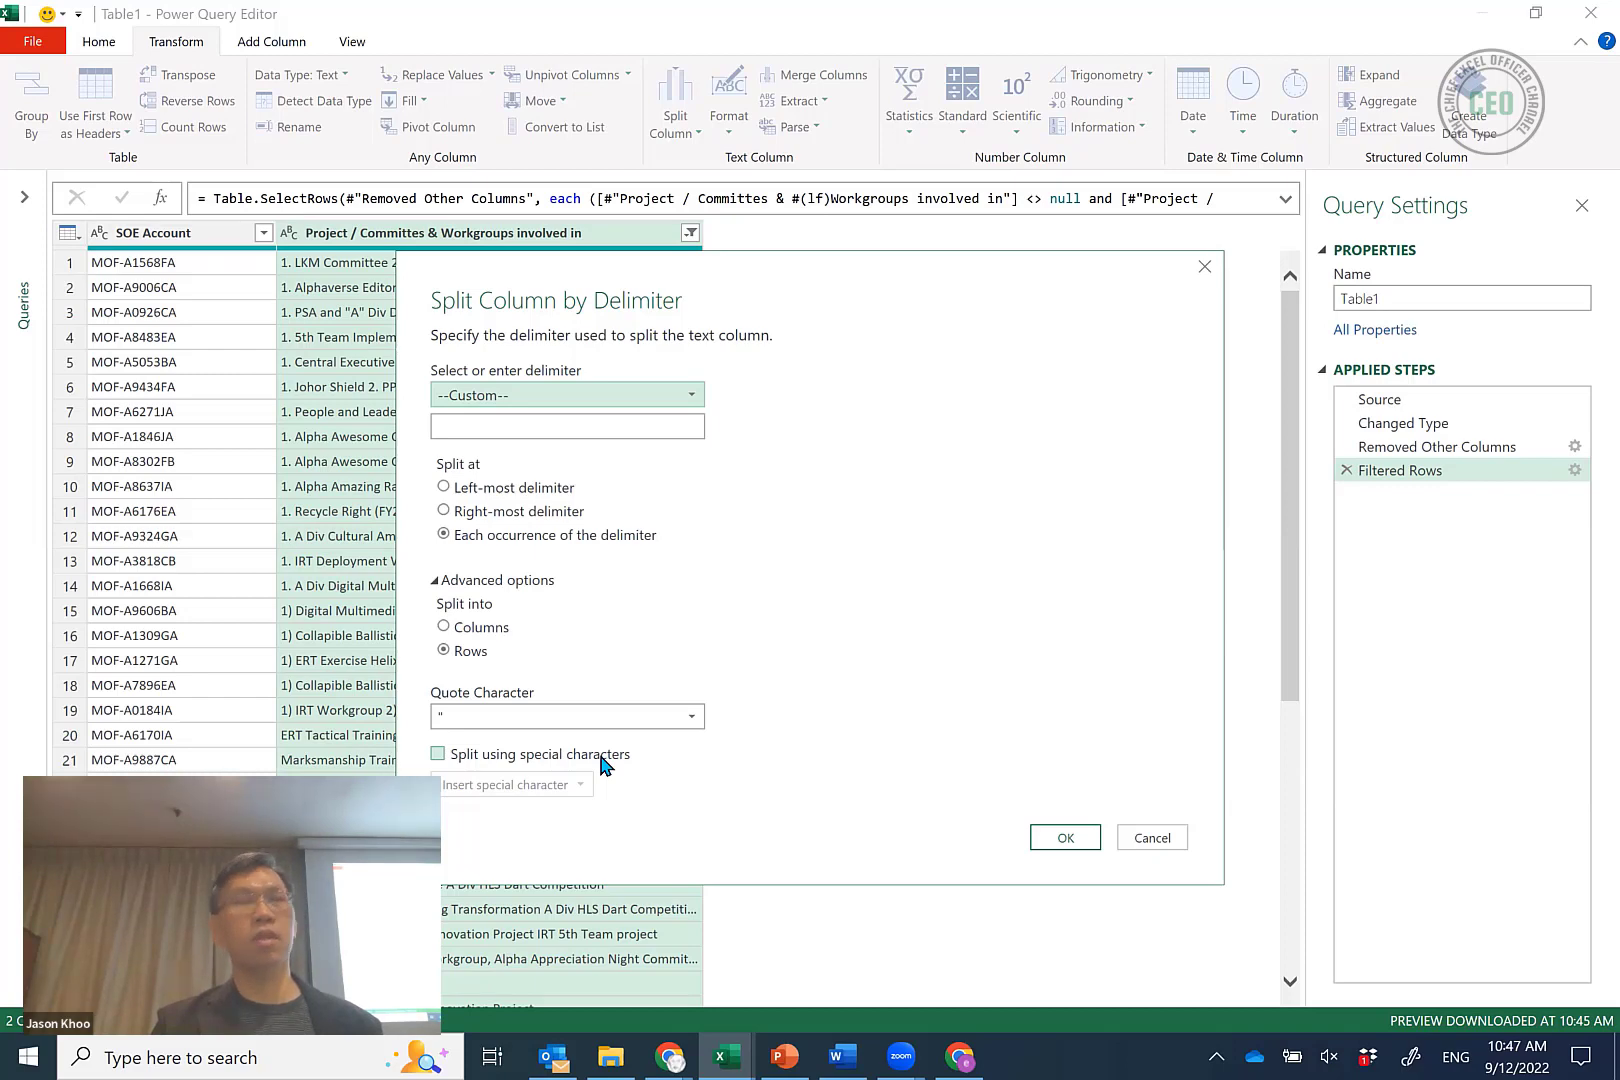
{"action": "left_click", "coordinate": [437, 755]}
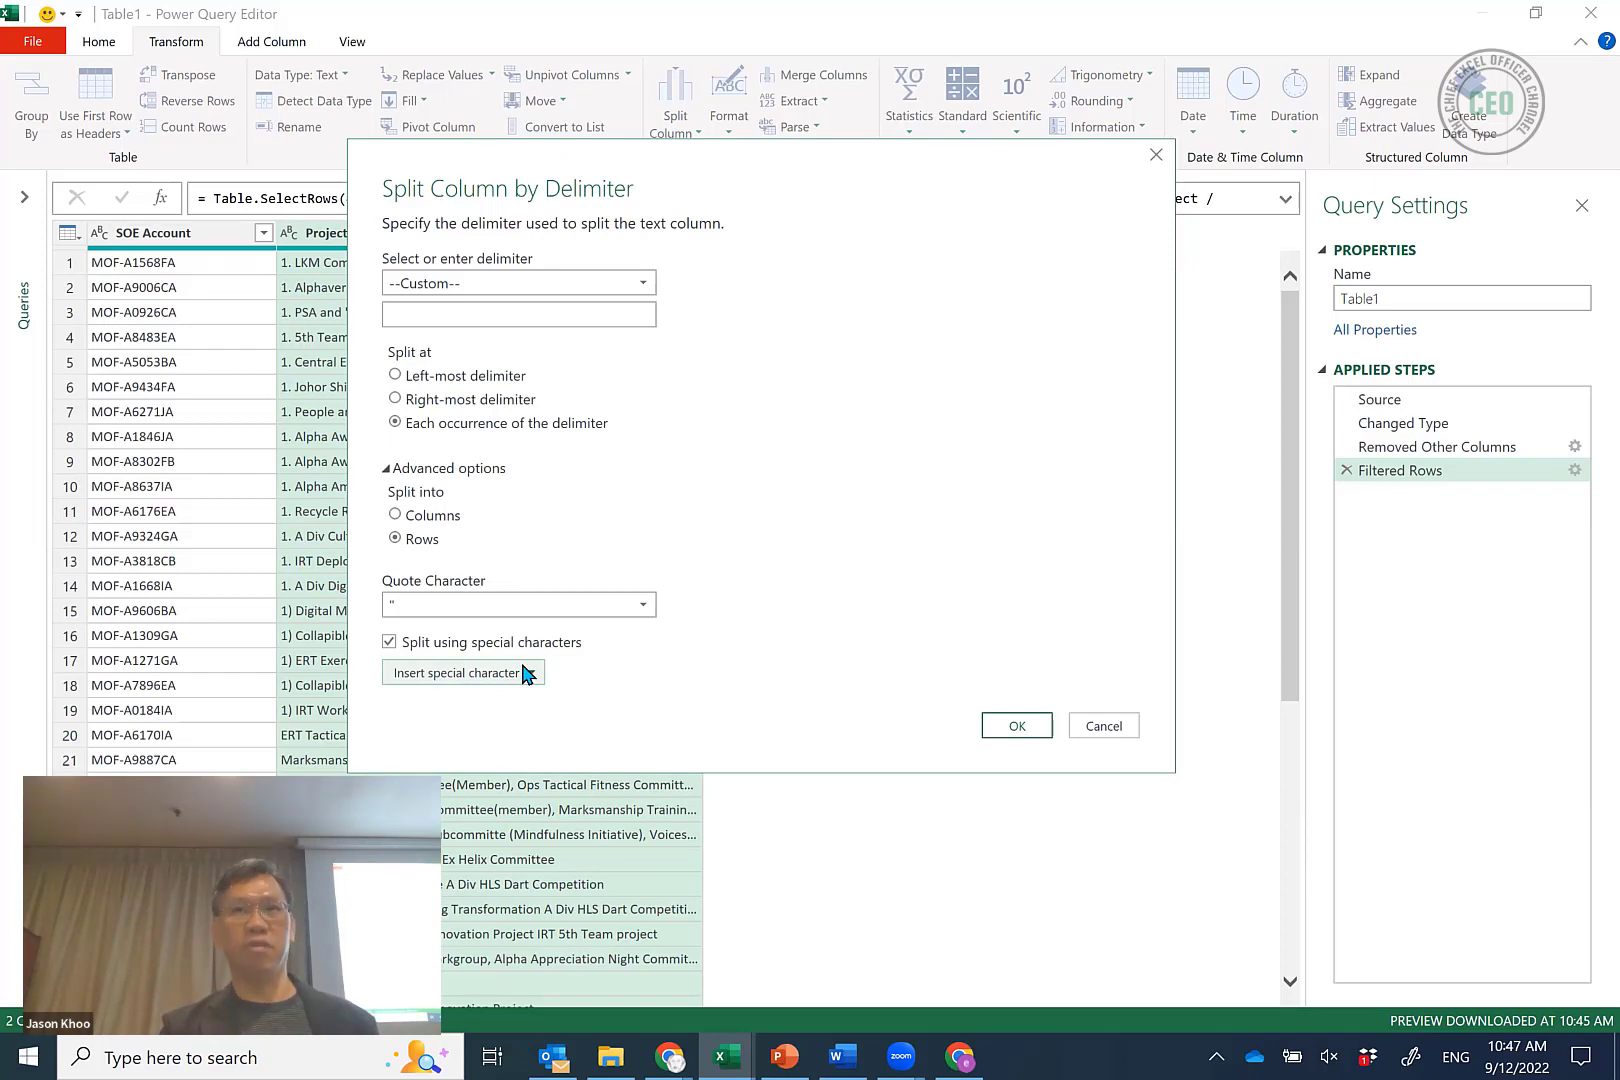
{"action": "left_click", "coordinate": [489, 673]}
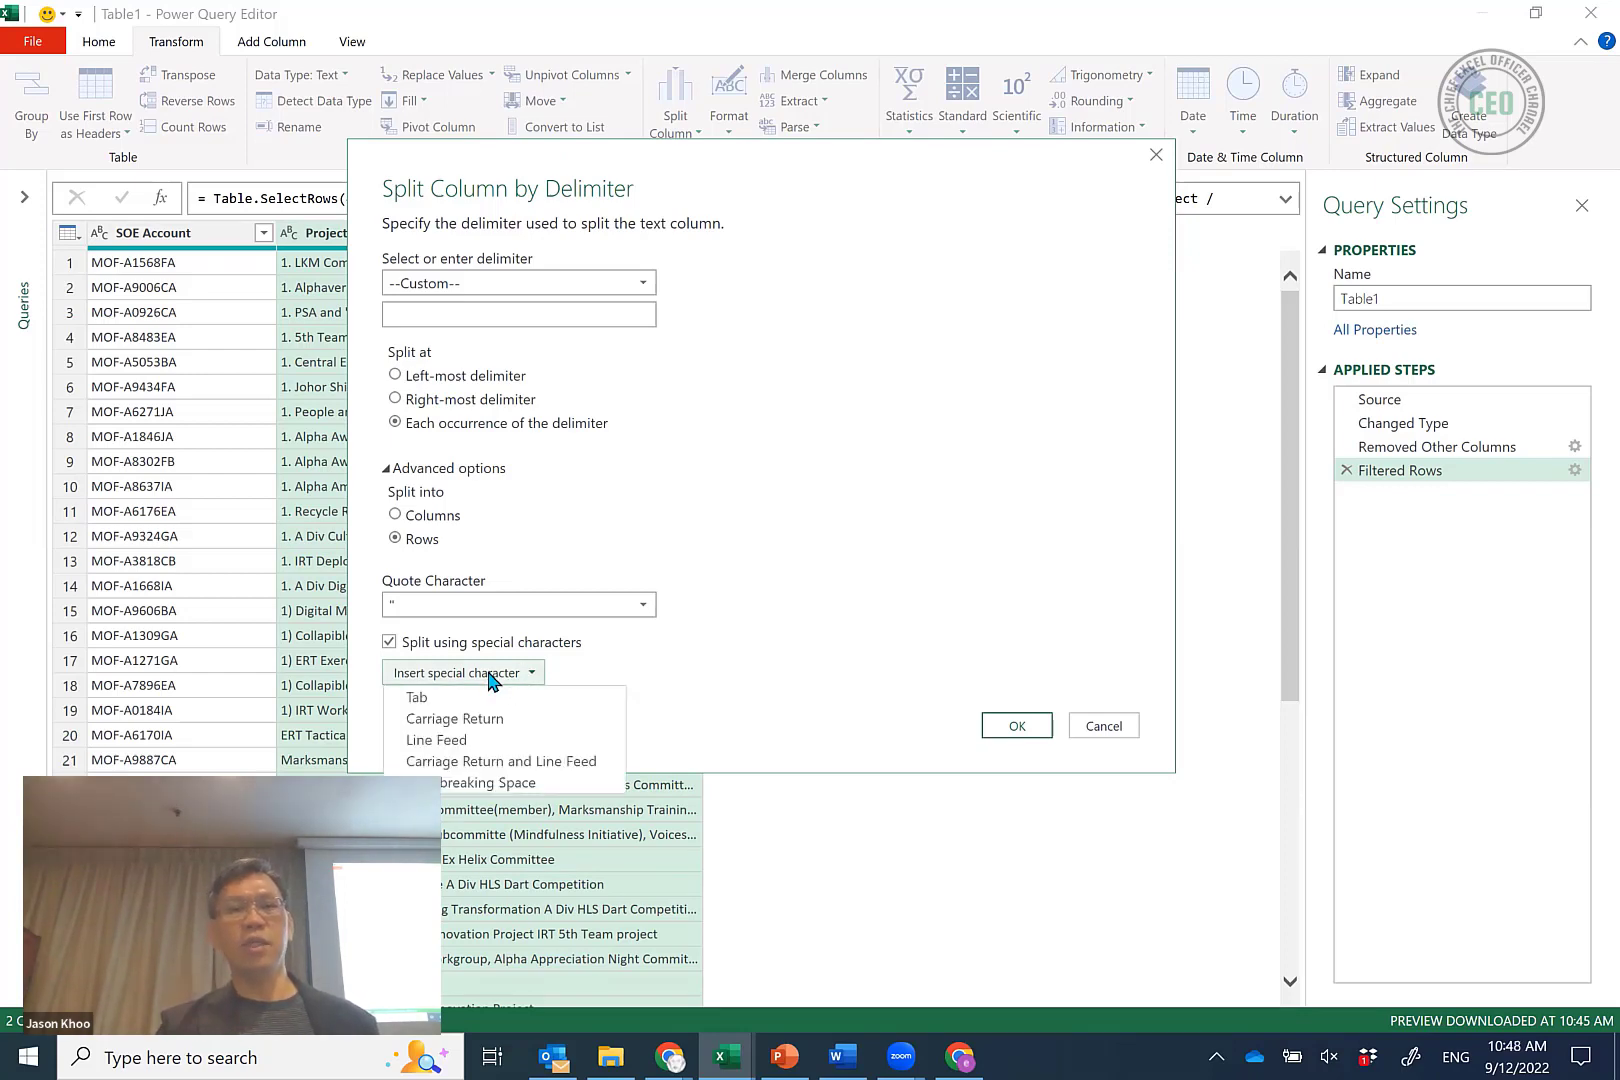
{"action": "left_click", "coordinate": [489, 741]}
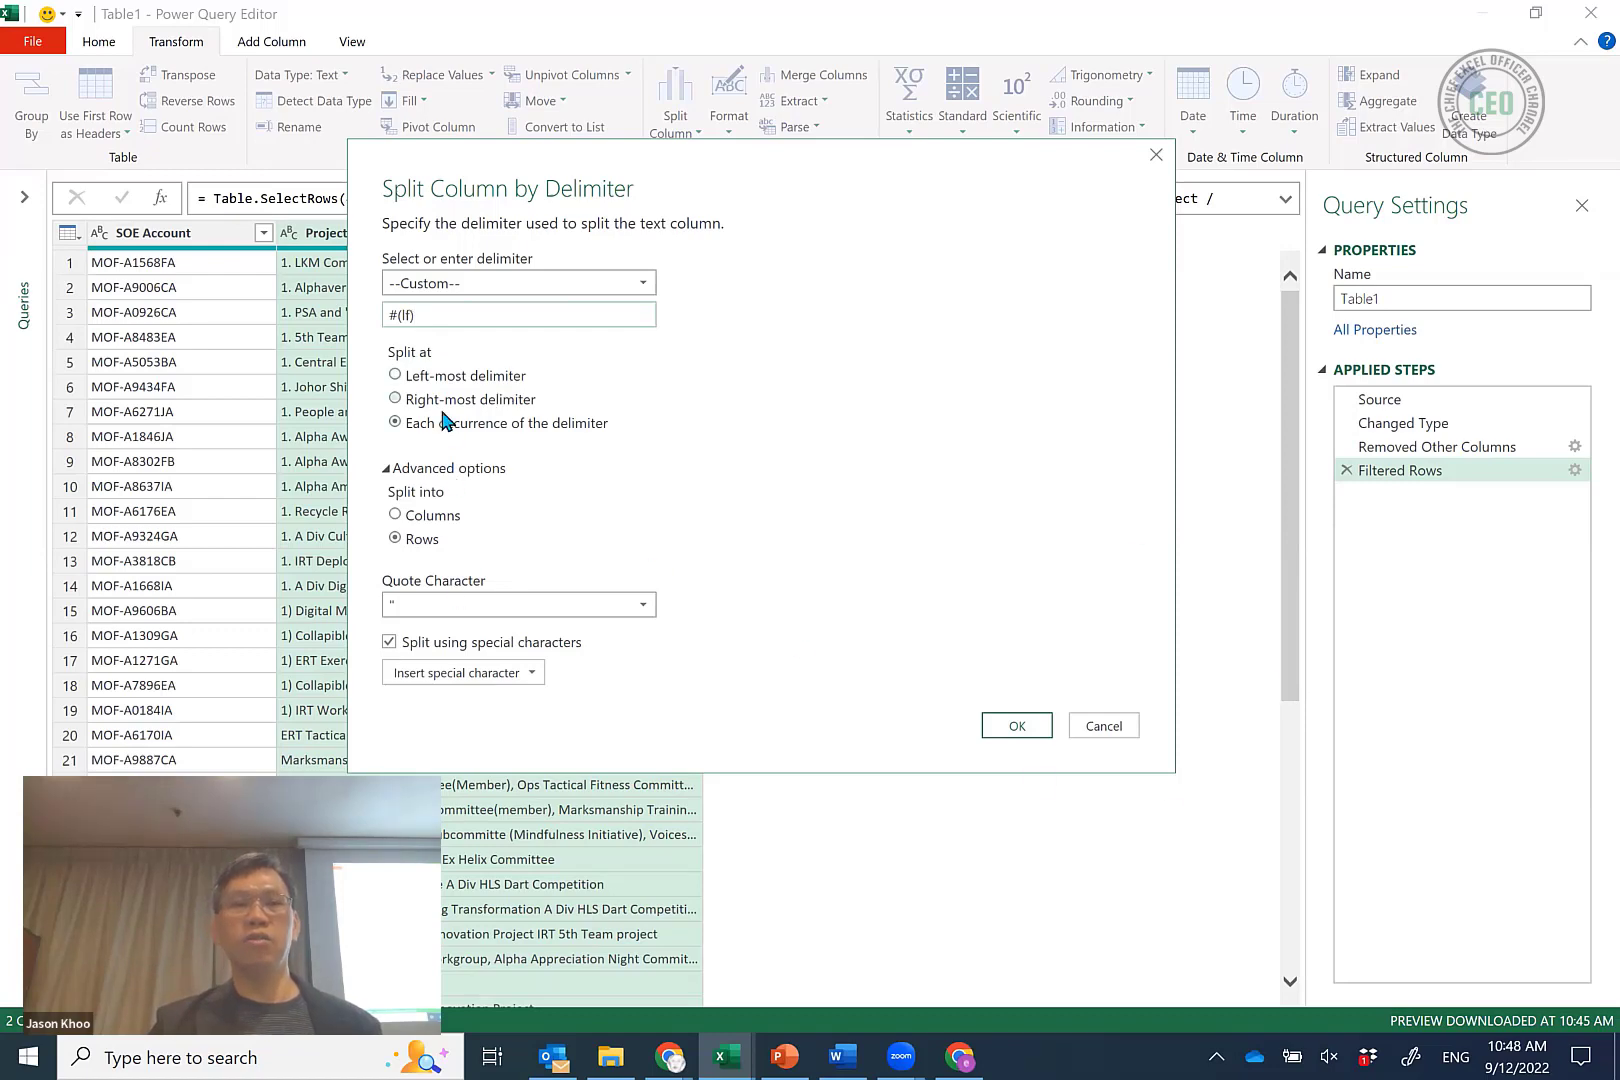
{"action": "left_click", "coordinate": [1031, 725]}
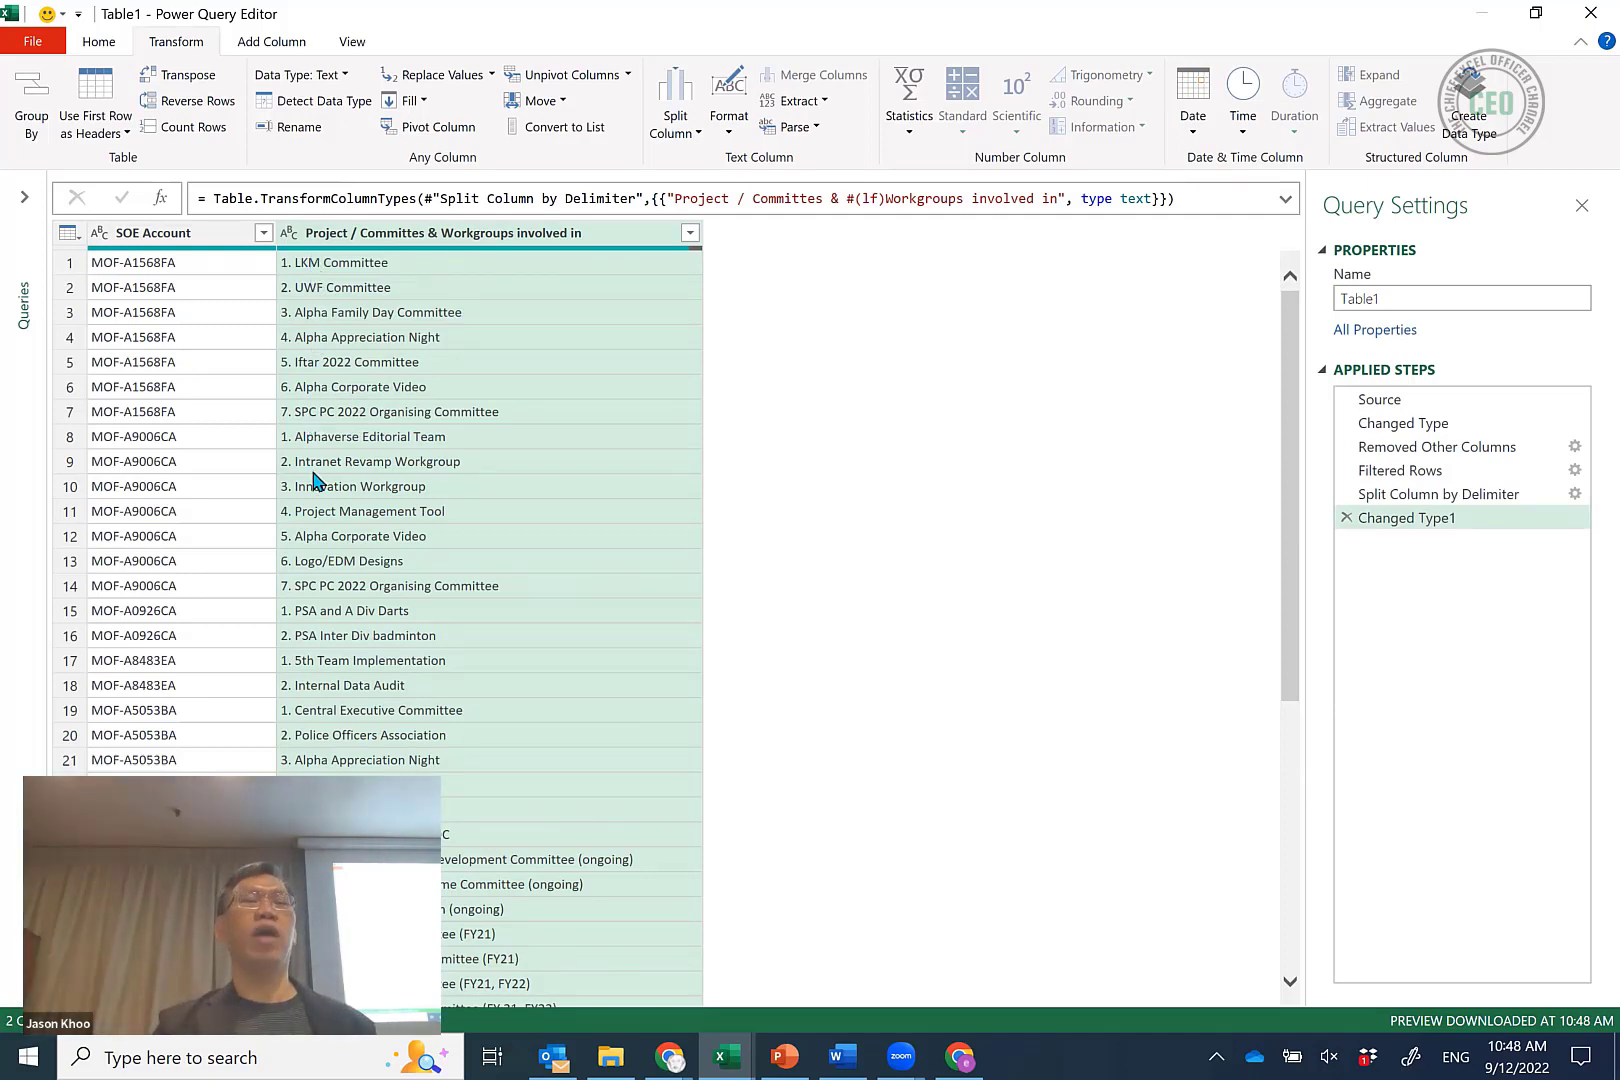
Look through the split project rows to examine how the entries are separated and numbered.
{"action": "scroll", "coordinate": [349, 684], "scroll_direction": "down", "scroll_amount": 20}
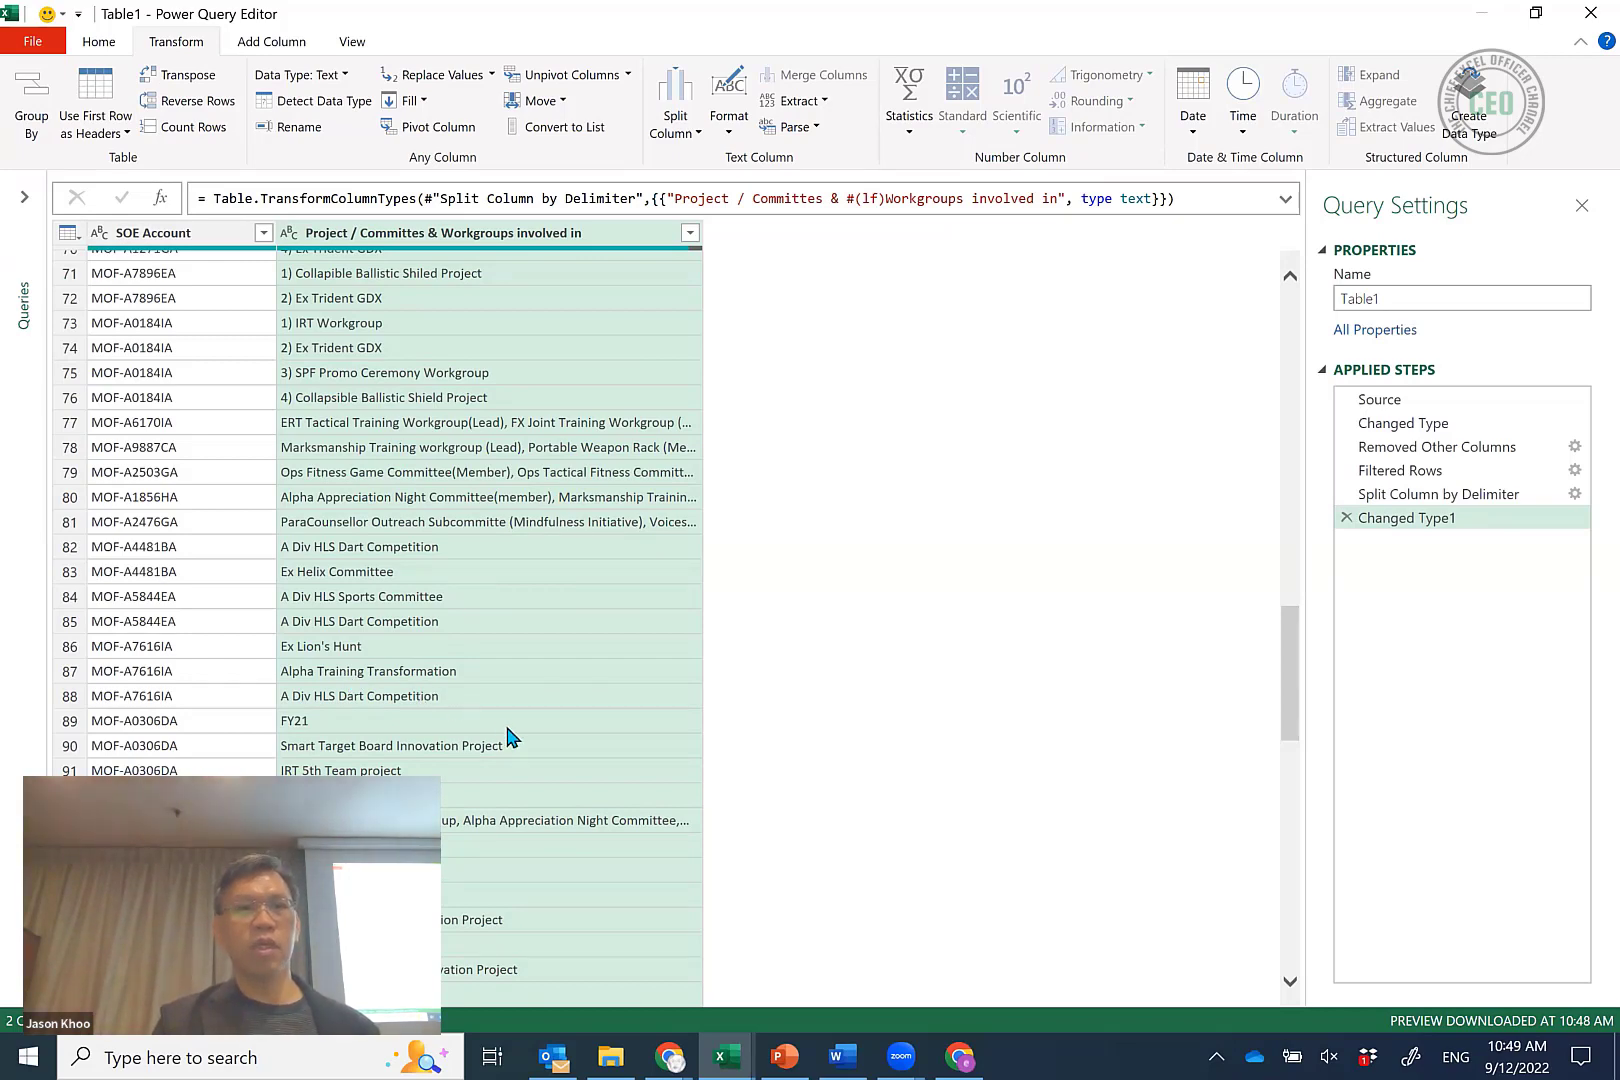
{"action": "scroll", "coordinate": [510, 737], "scroll_direction": "up", "scroll_amount": 20}
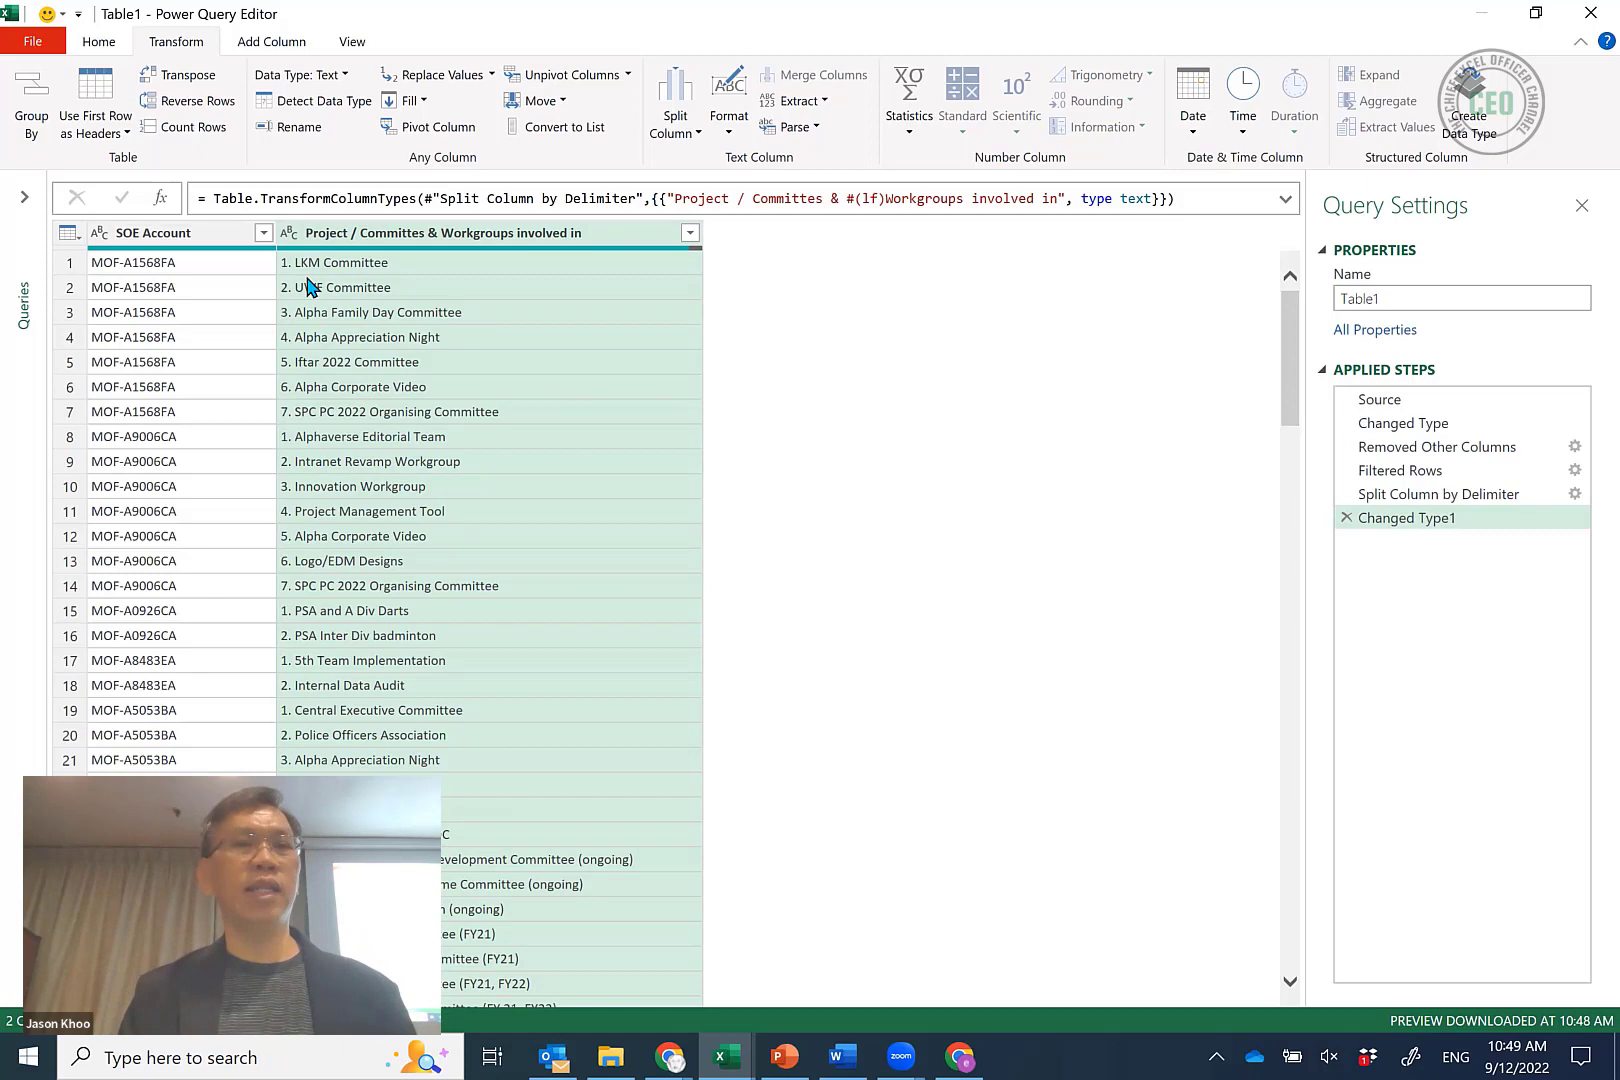
{"action": "scroll", "coordinate": [340, 763], "scroll_direction": "down", "scroll_amount": 8}
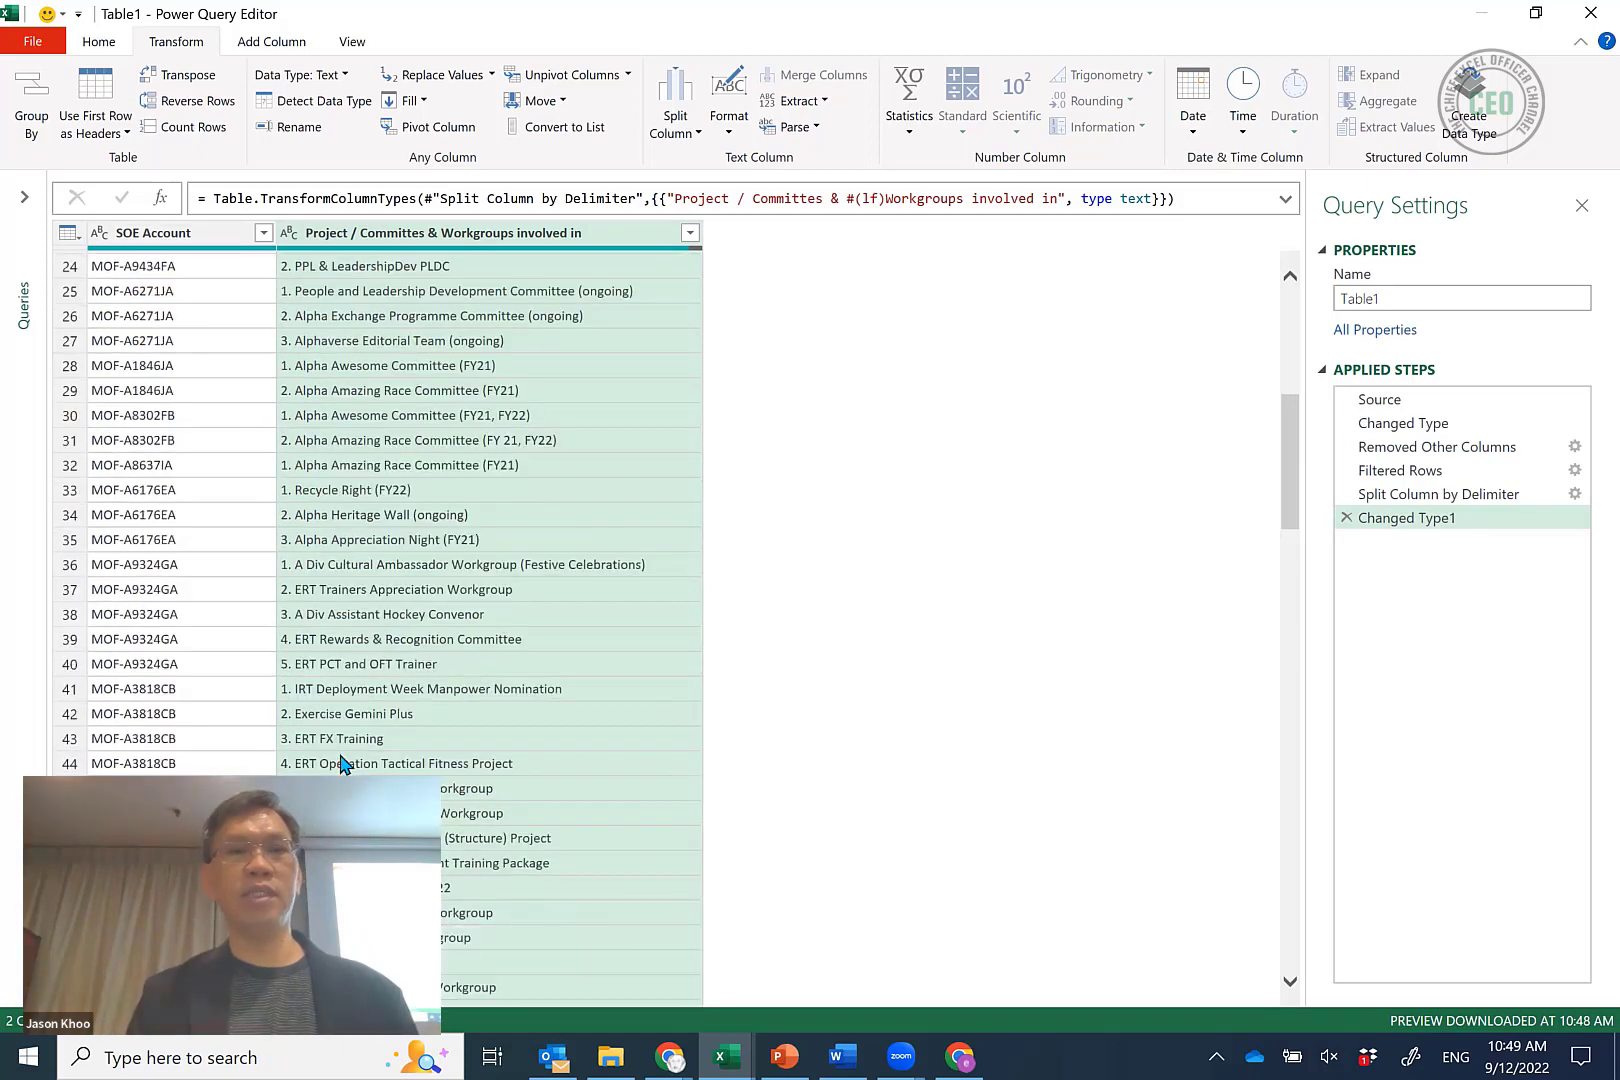
{"action": "scroll", "coordinate": [300, 320], "scroll_direction": "down", "scroll_amount": 5}
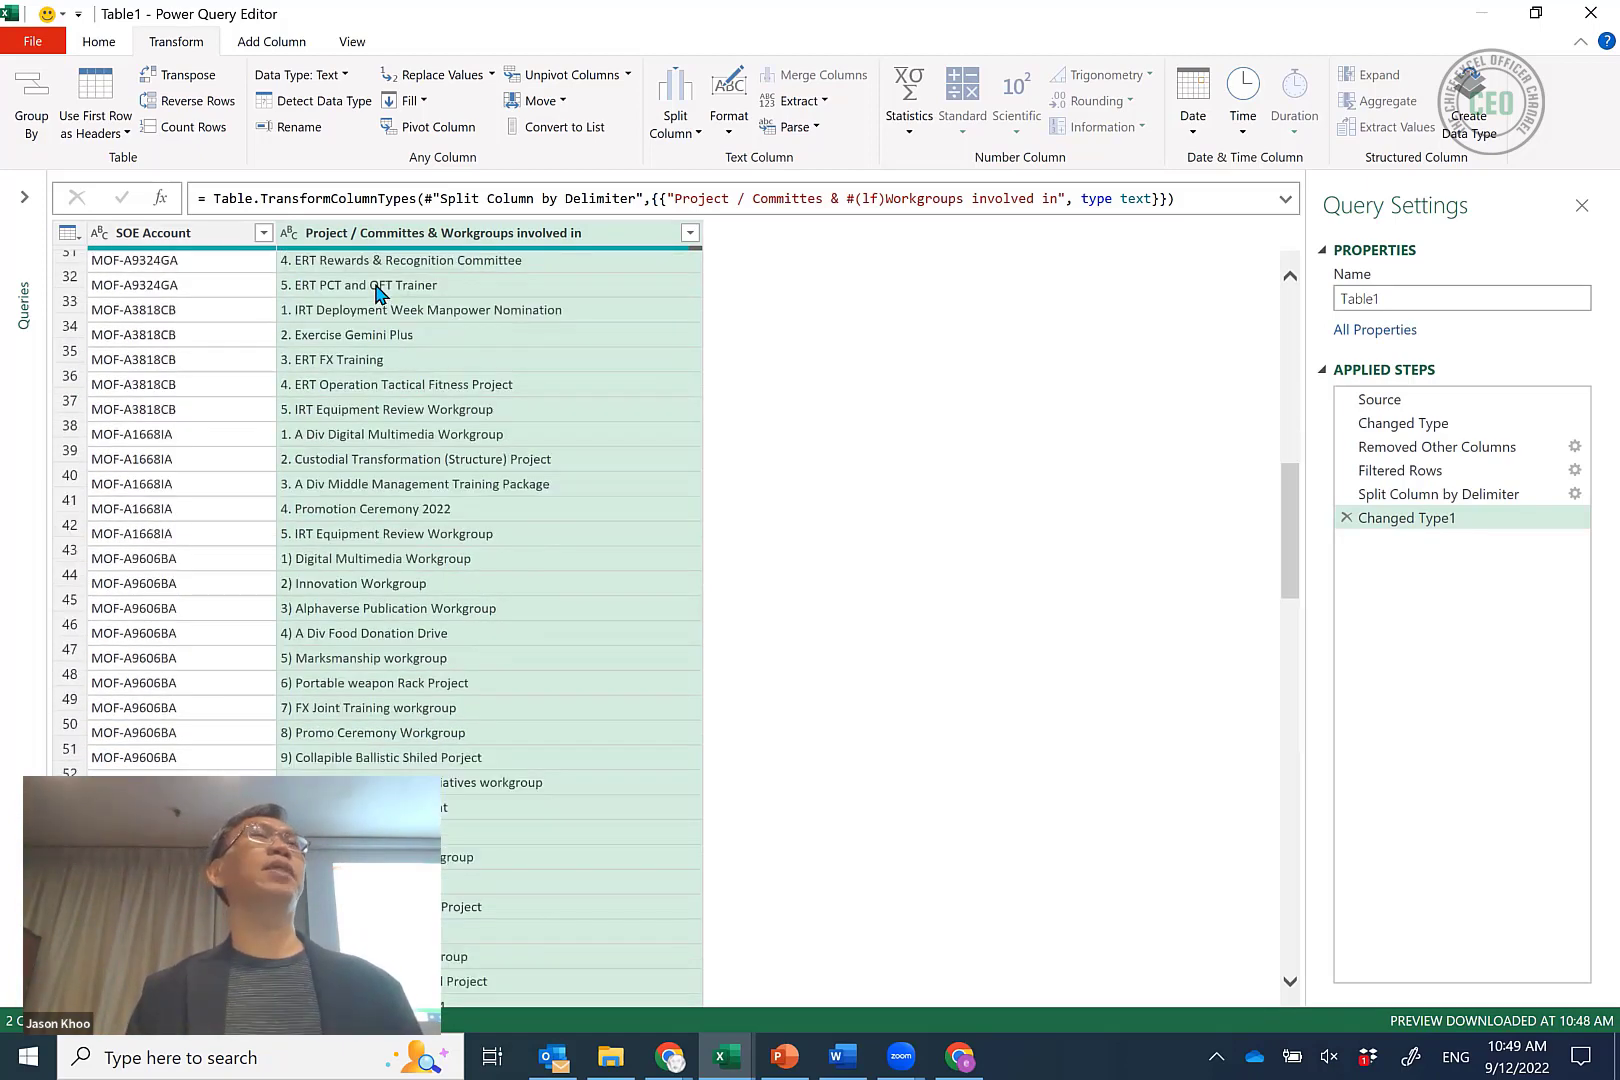
{"action": "scroll", "coordinate": [378, 290], "scroll_direction": "up", "scroll_amount": 10}
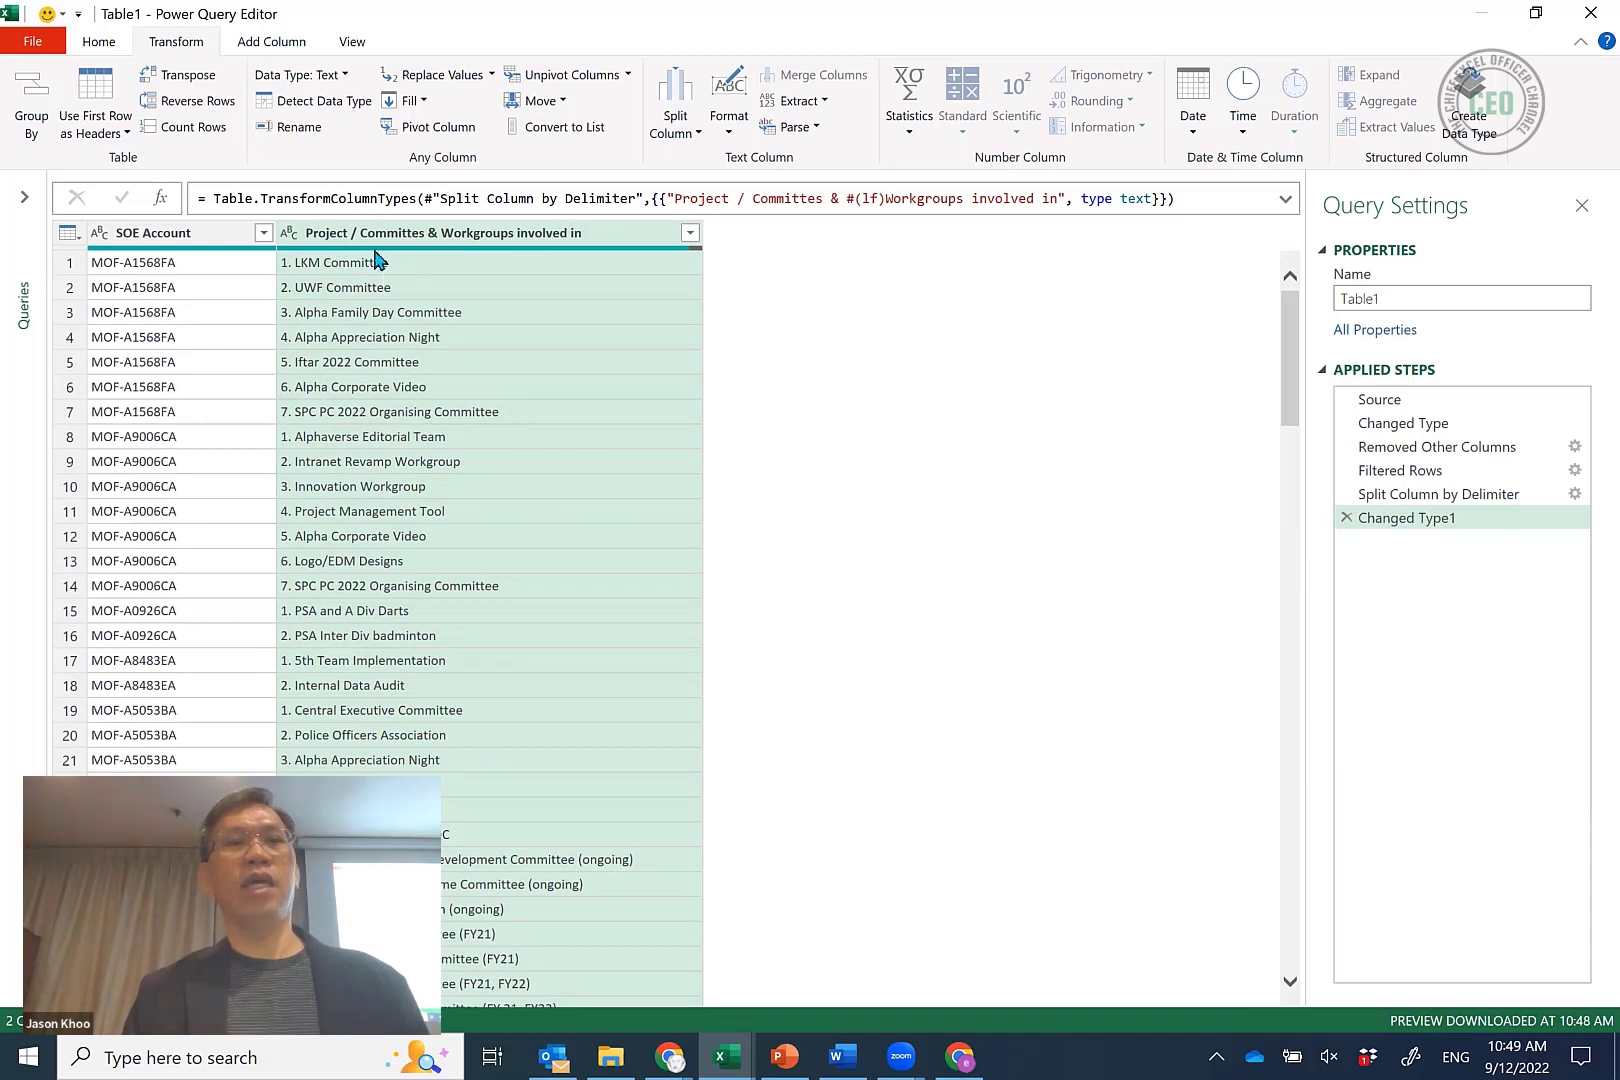
Add a column from examples based only on the selected project column, giving LKM Committee as the first row's example.
{"action": "left_click", "coordinate": [268, 45]}
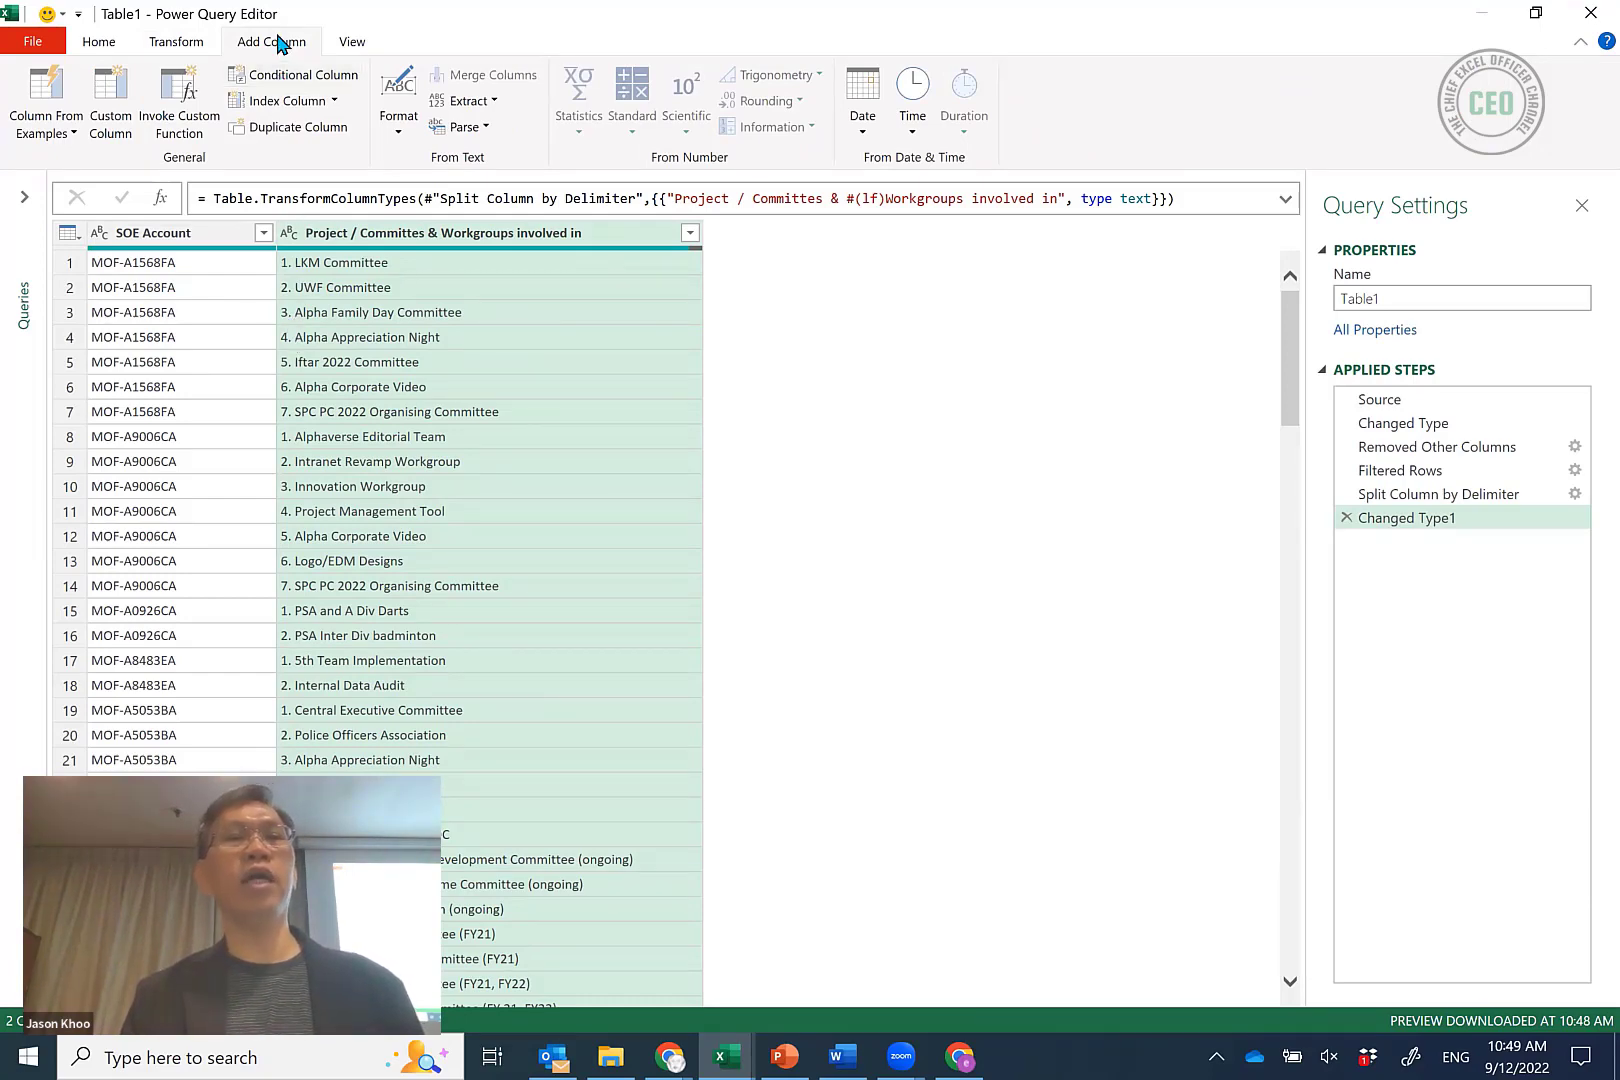
{"action": "left_click", "coordinate": [48, 92]}
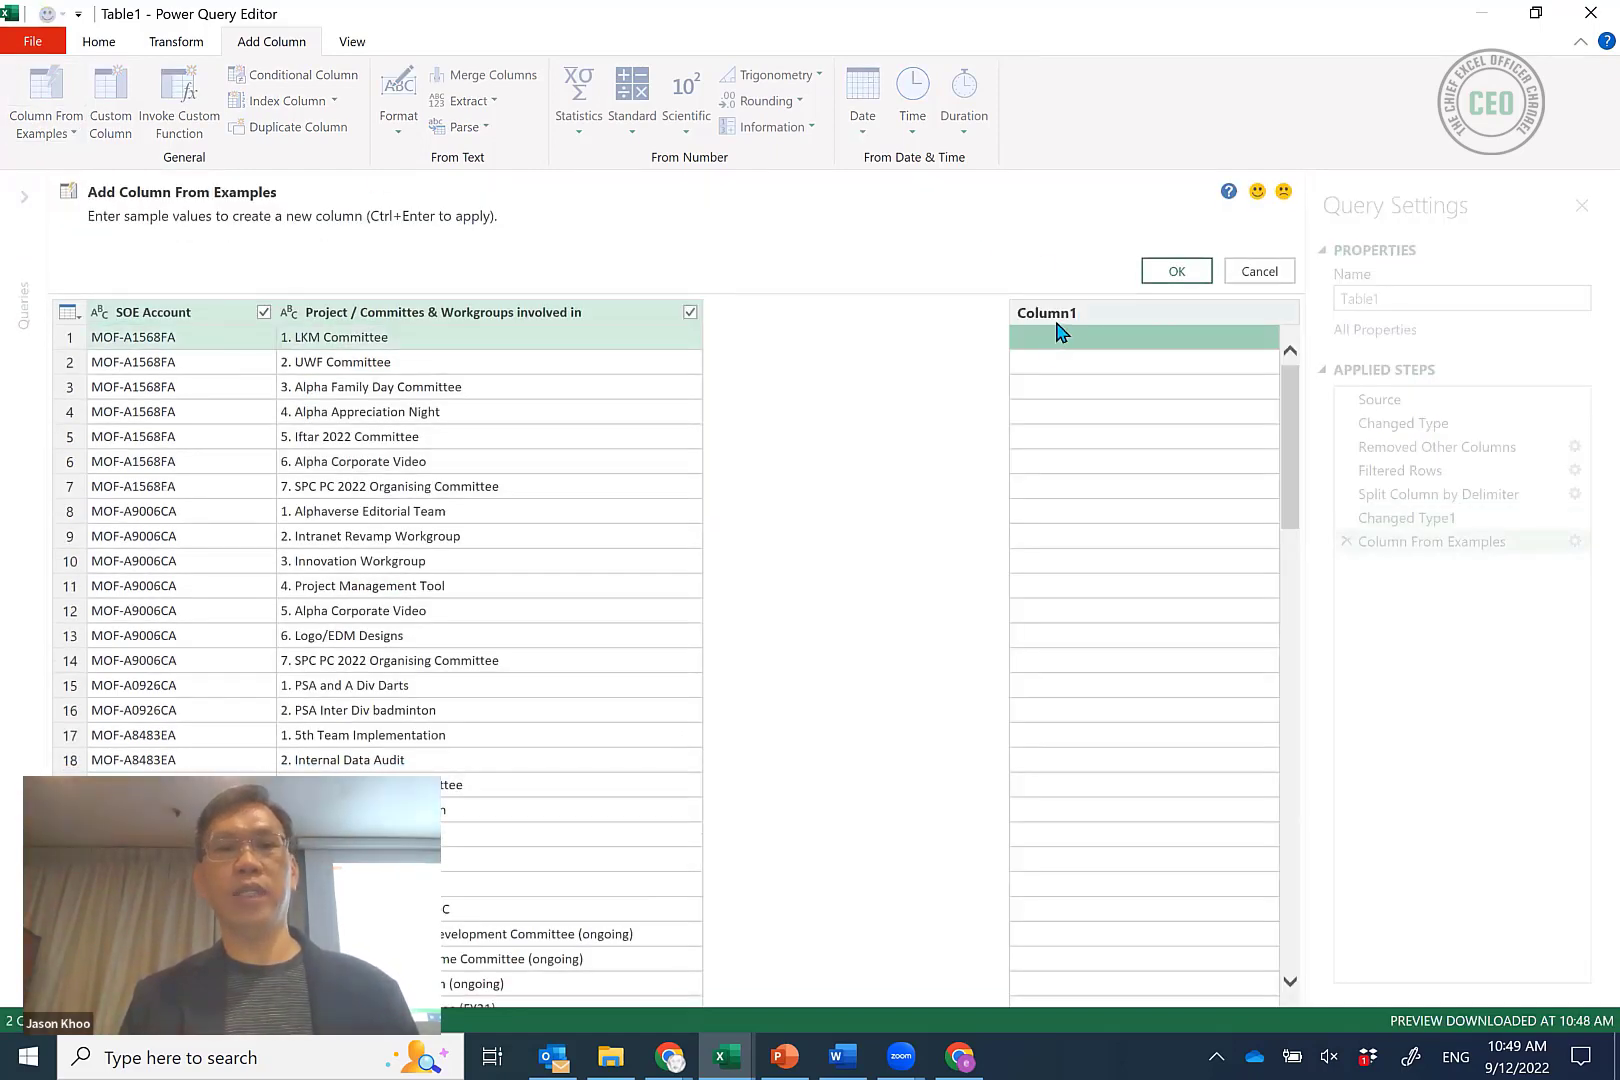
{"action": "left_click", "coordinate": [1259, 271]}
{"action": "left_click", "coordinate": [50, 136]}
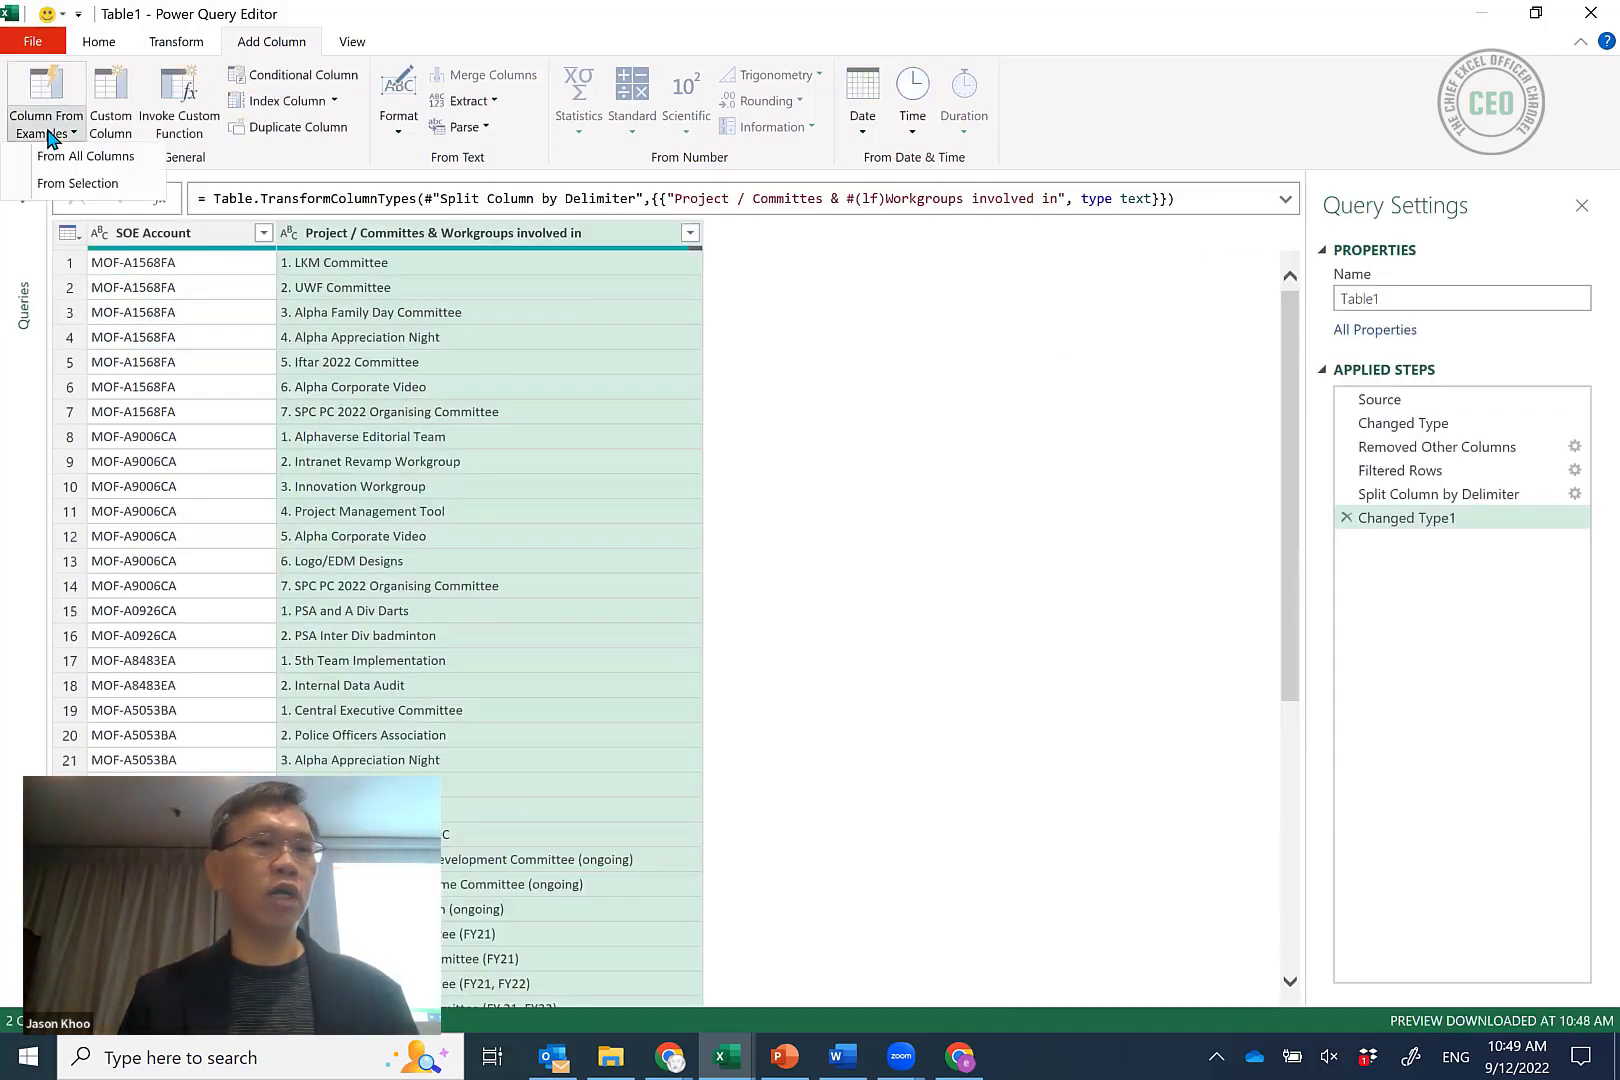
{"action": "left_click", "coordinate": [113, 189]}
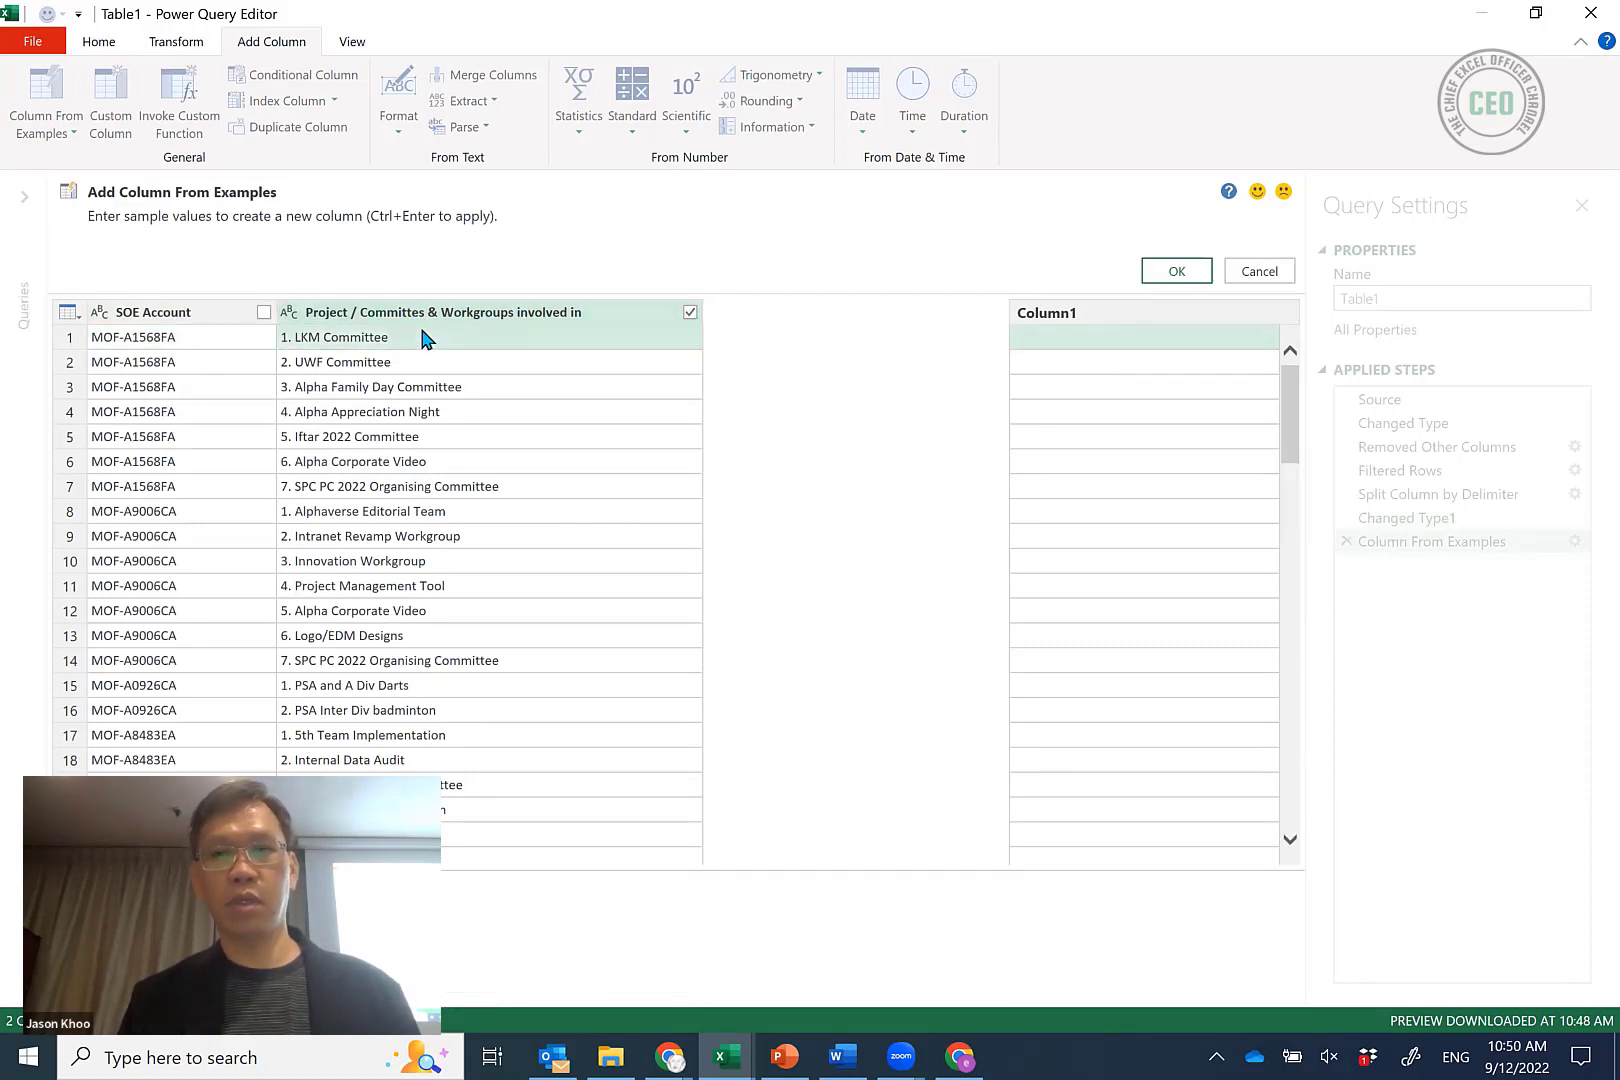
{"action": "left_click", "coordinate": [1077, 340]}
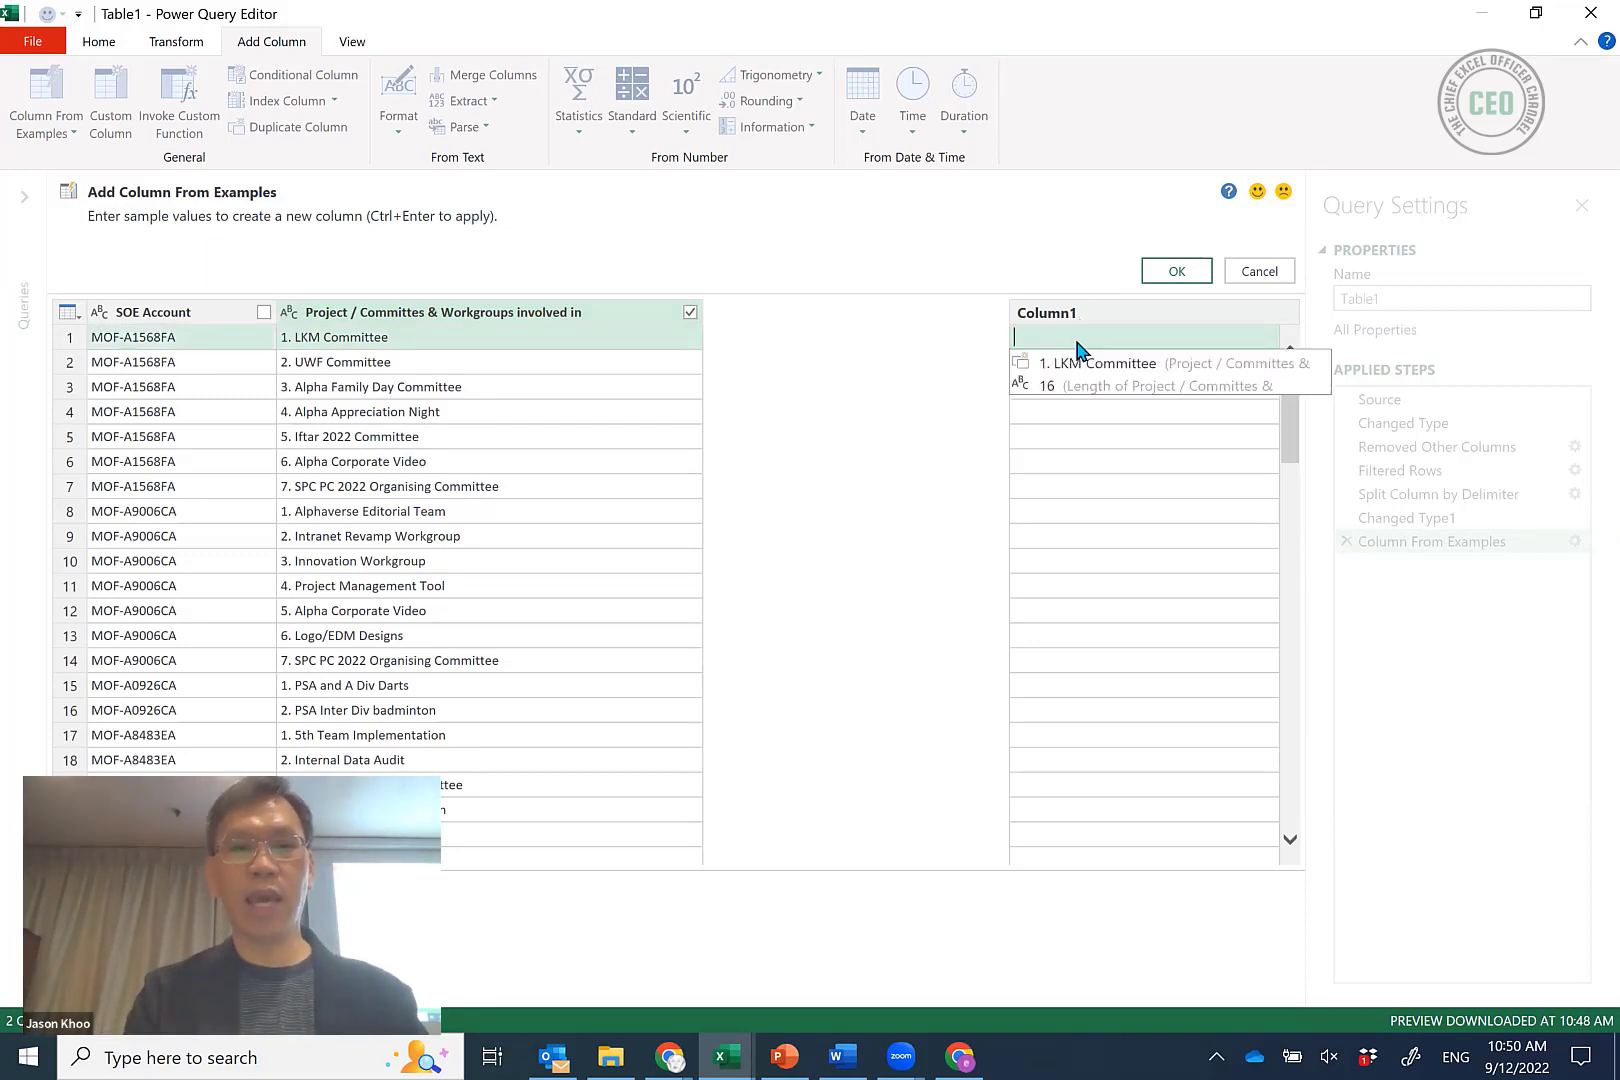
{"action": "type", "text": "LKM Committee"}
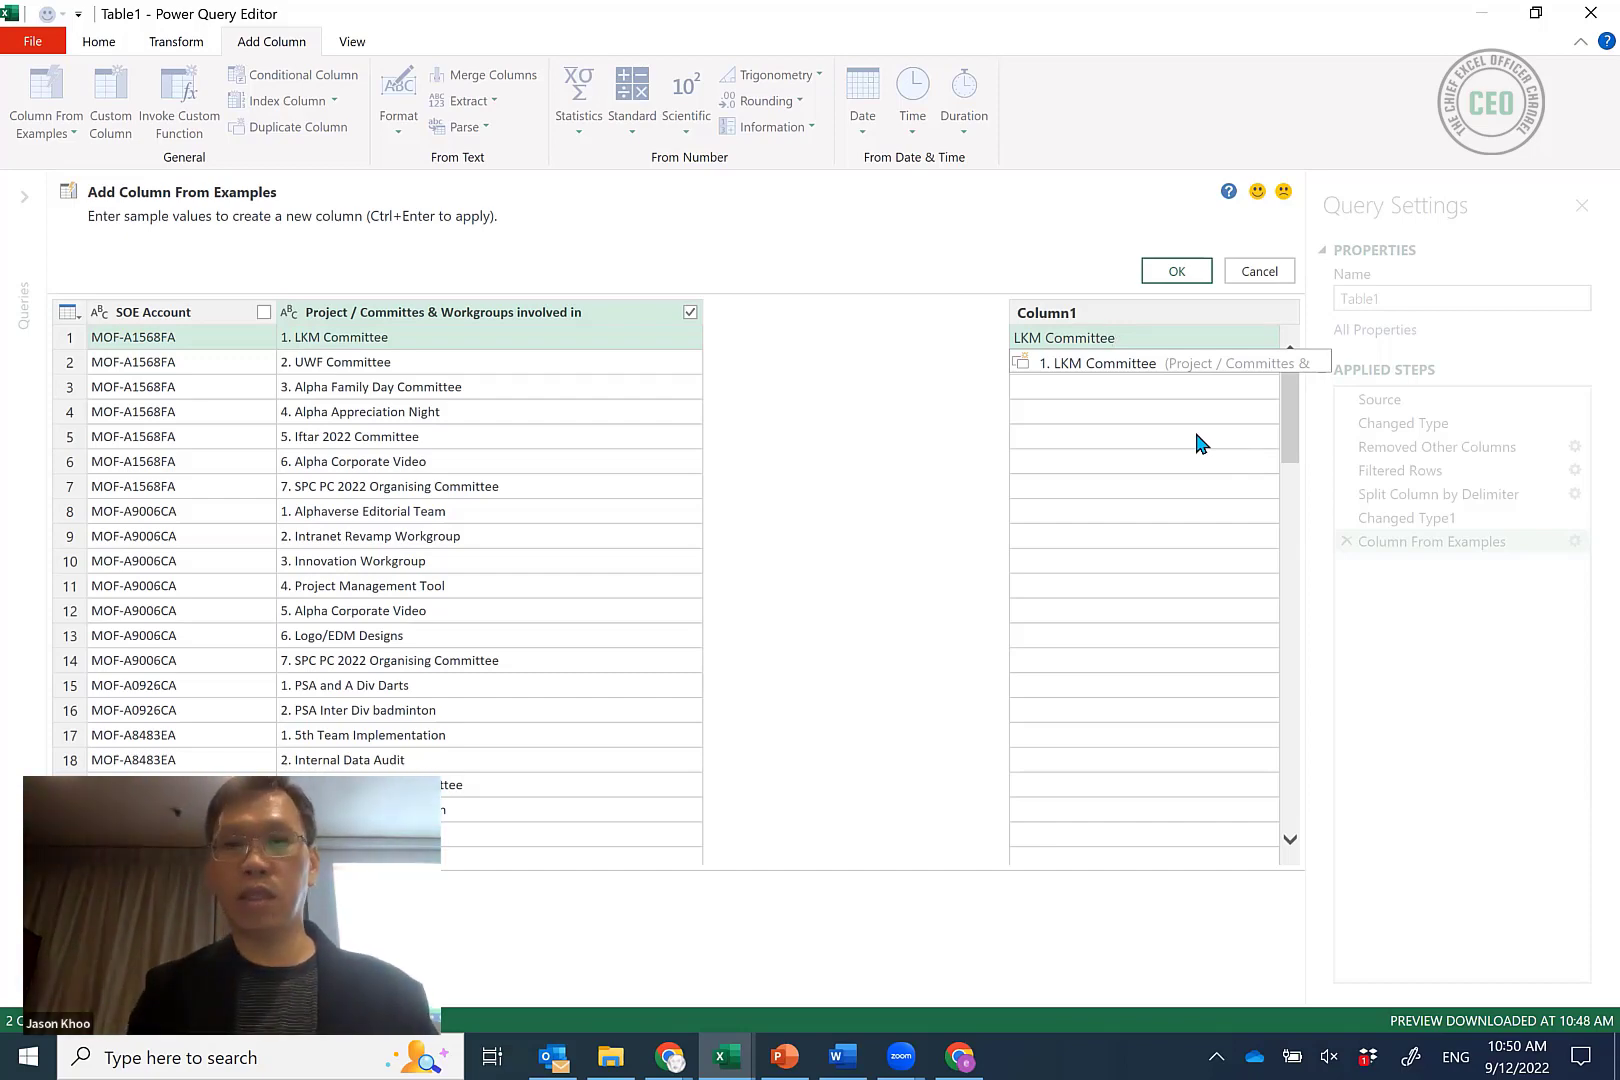
{"action": "key", "text": "Return"}
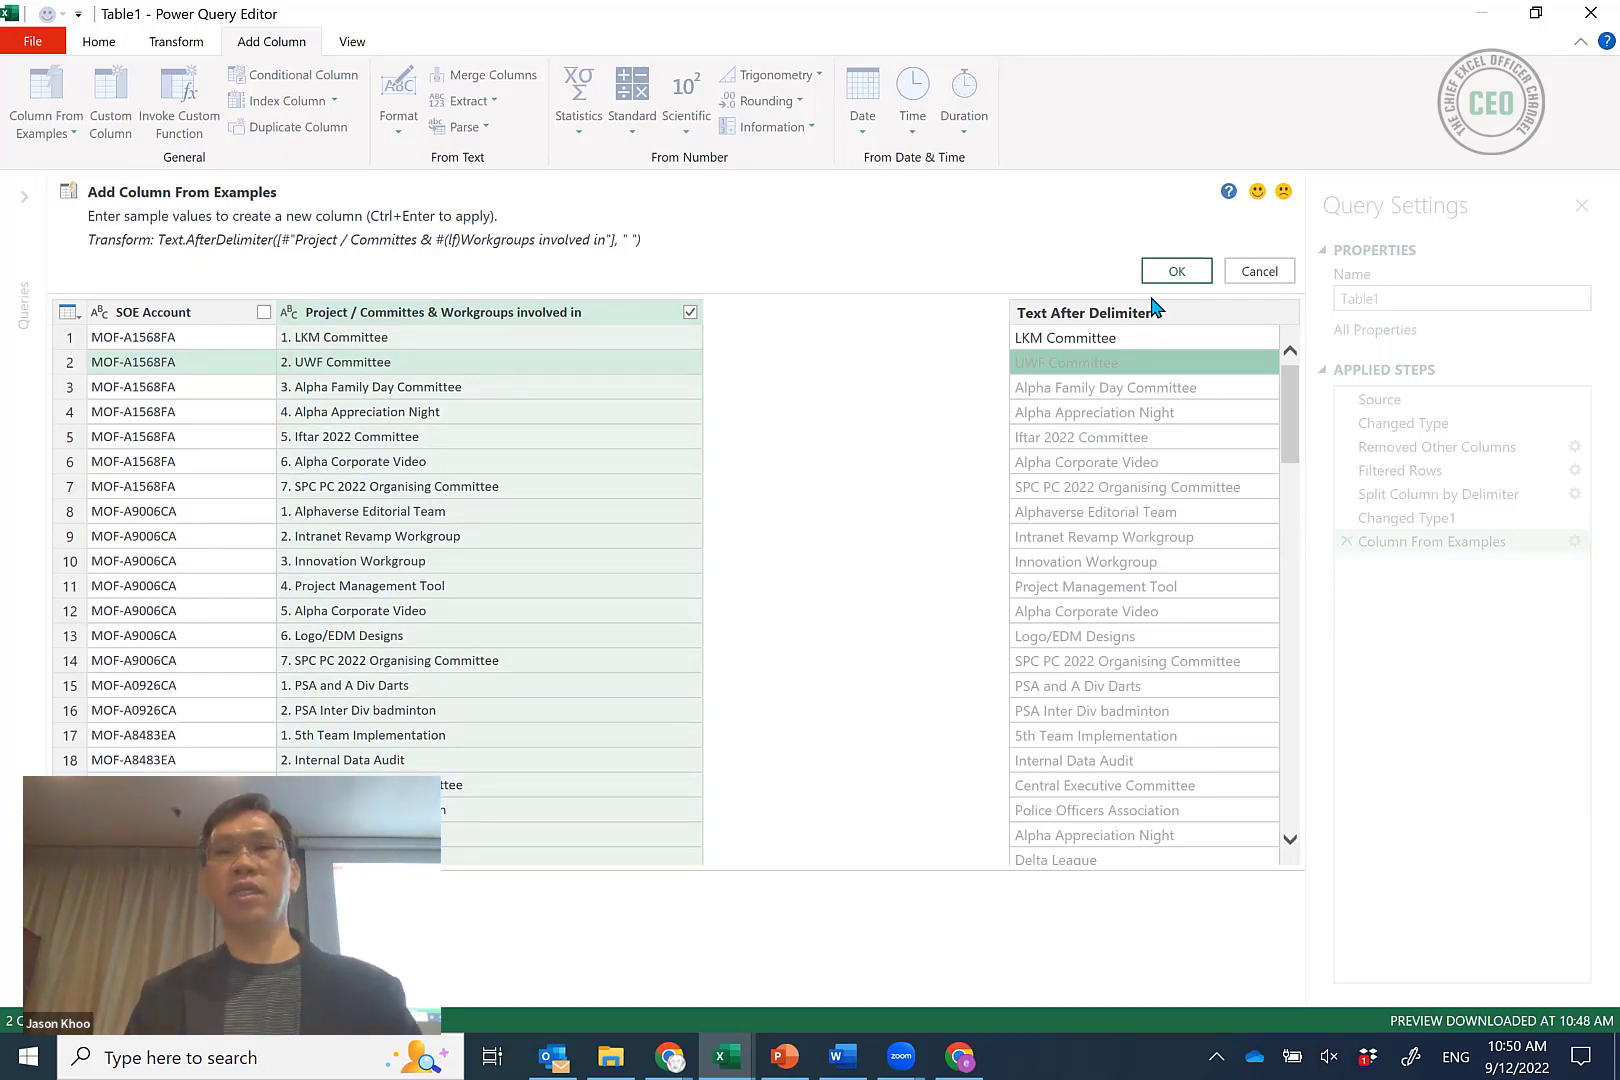
{"action": "left_click", "coordinate": [1172, 271]}
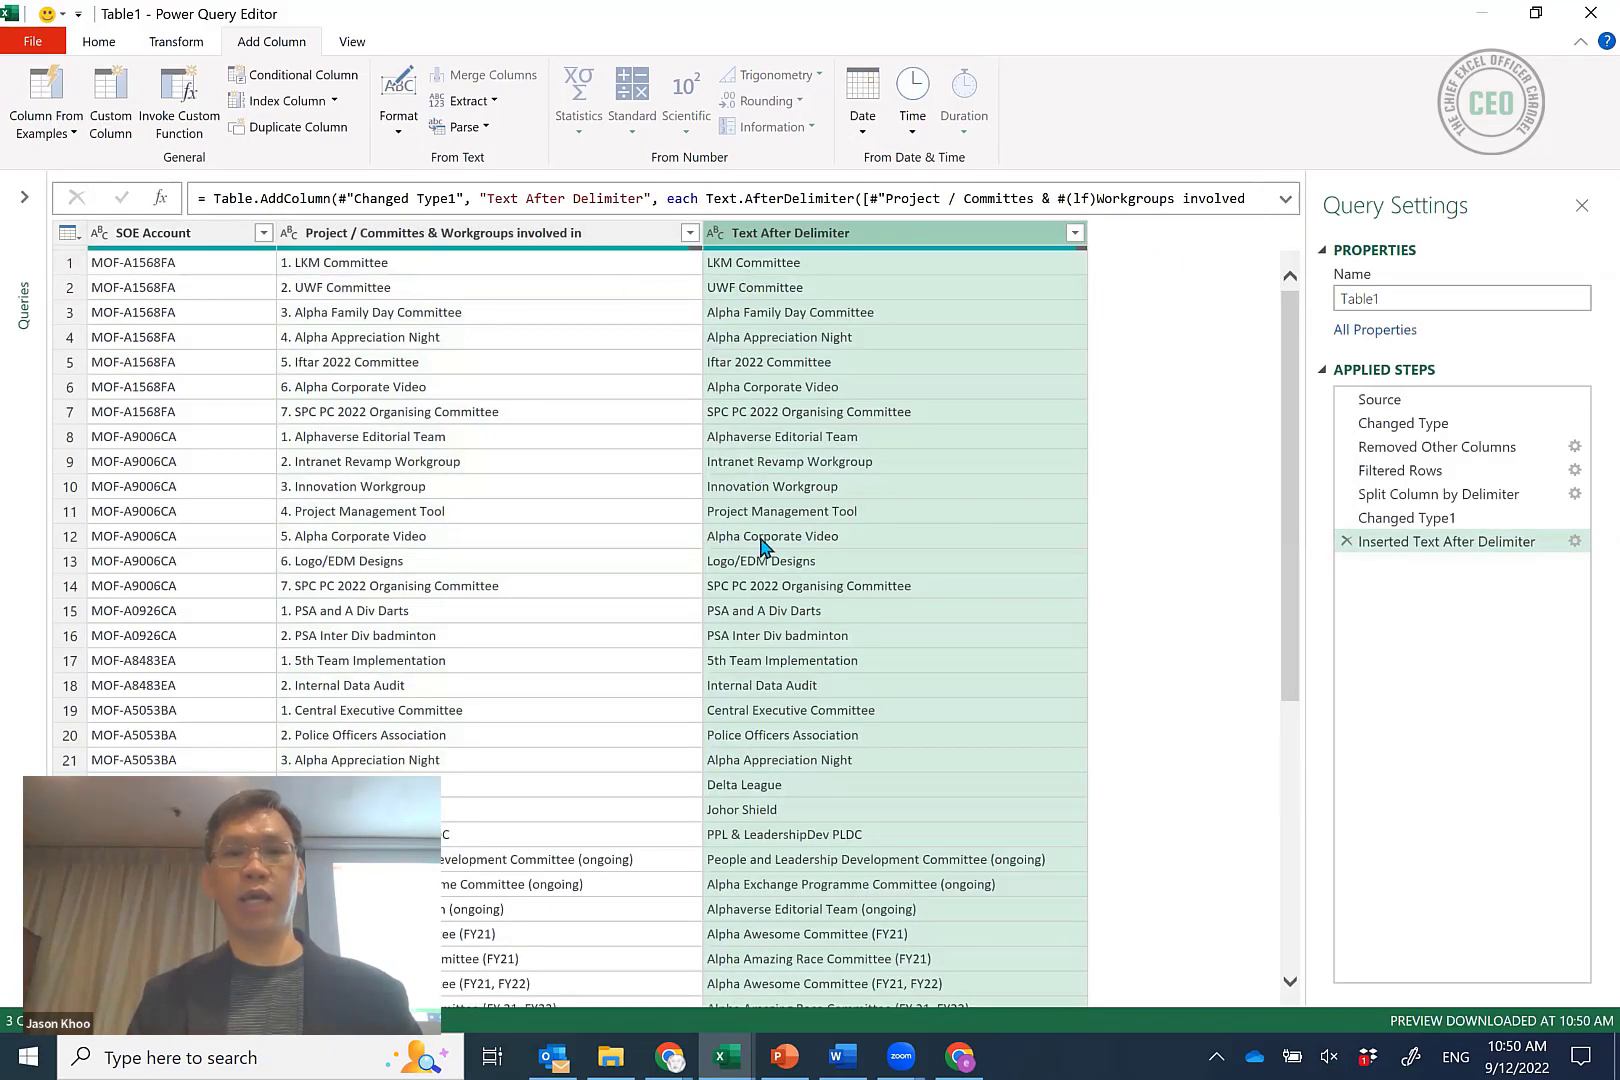
Remove the original numbered Project / Committes & Workgroups involved in column.
{"action": "scroll", "coordinate": [767, 547], "scroll_direction": "down", "scroll_amount": 3}
{"action": "scroll", "coordinate": [767, 547], "scroll_direction": "down", "scroll_amount": 9}
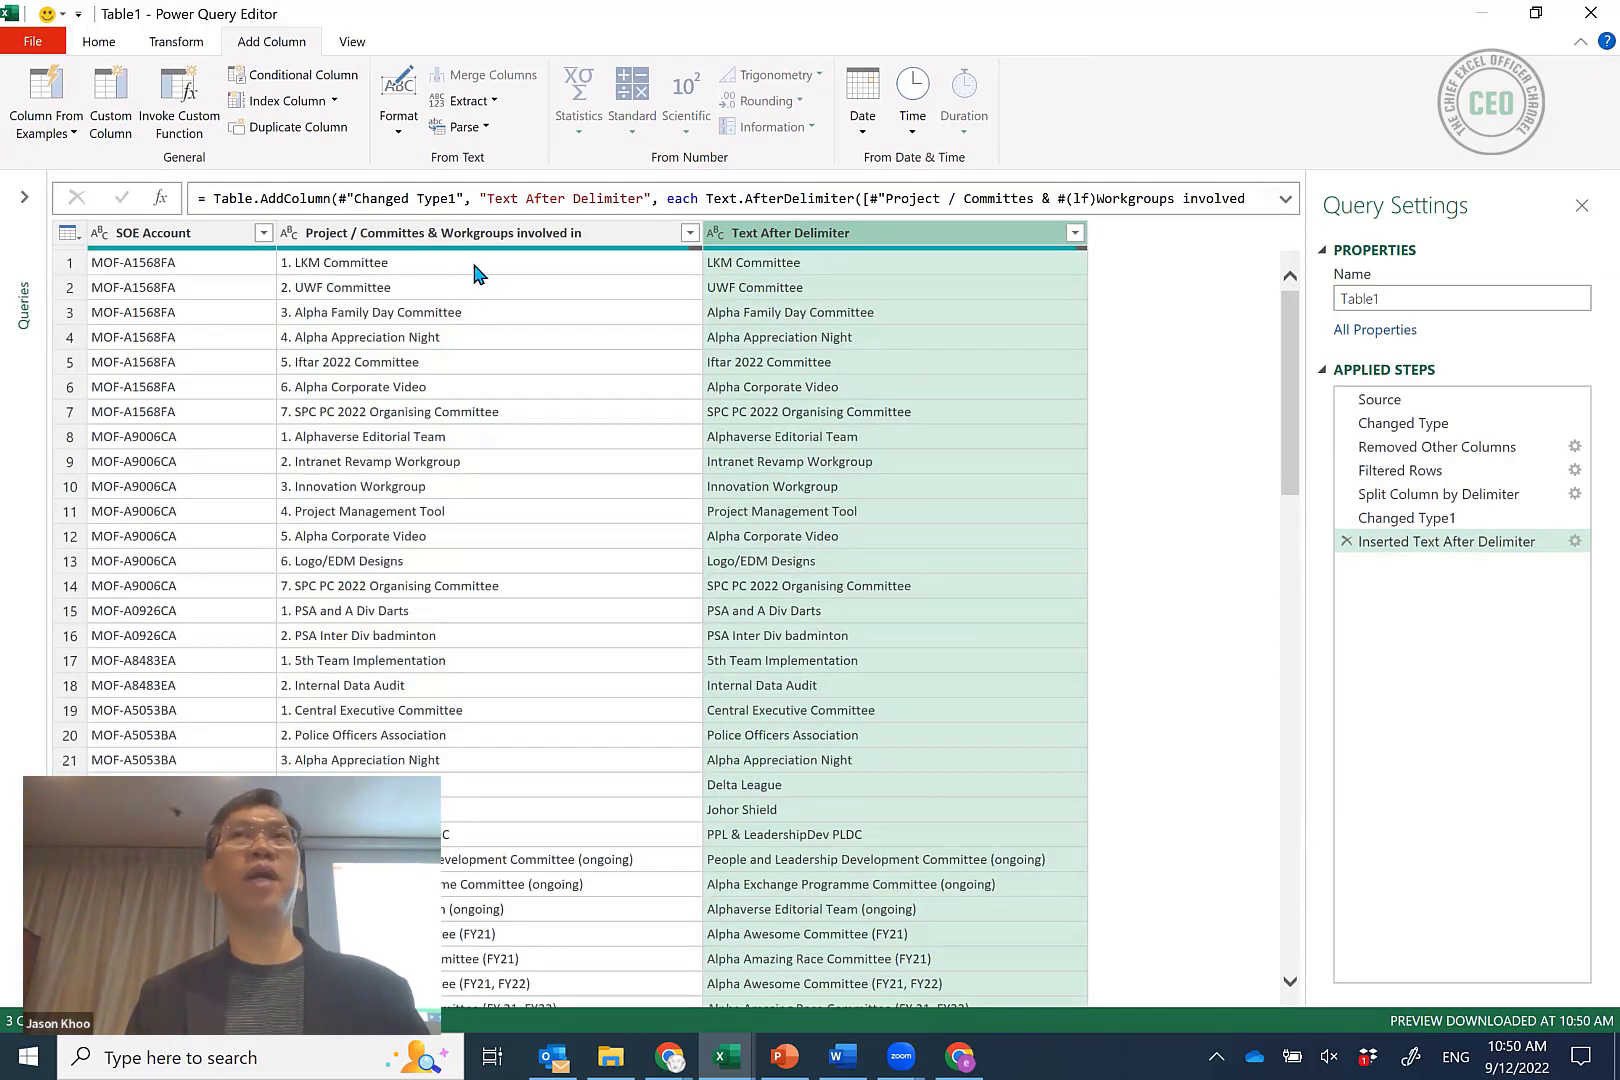
{"action": "double_click", "coordinate": [470, 240]}
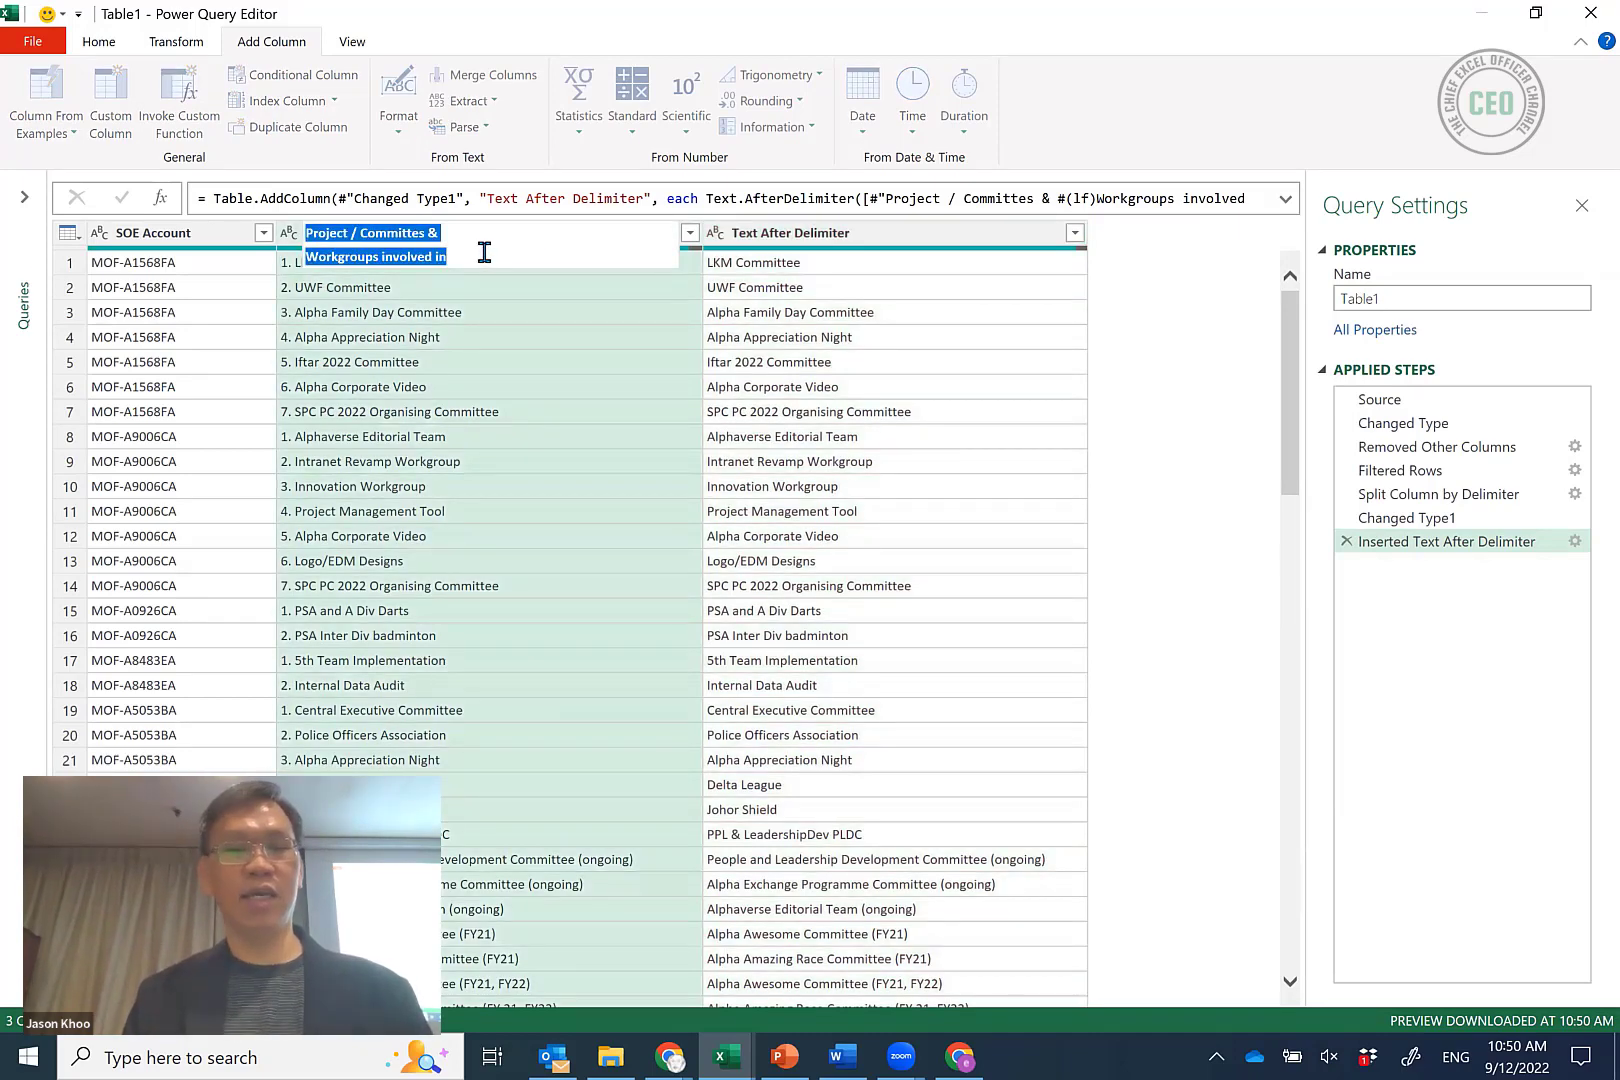
{"action": "key", "text": "Return"}
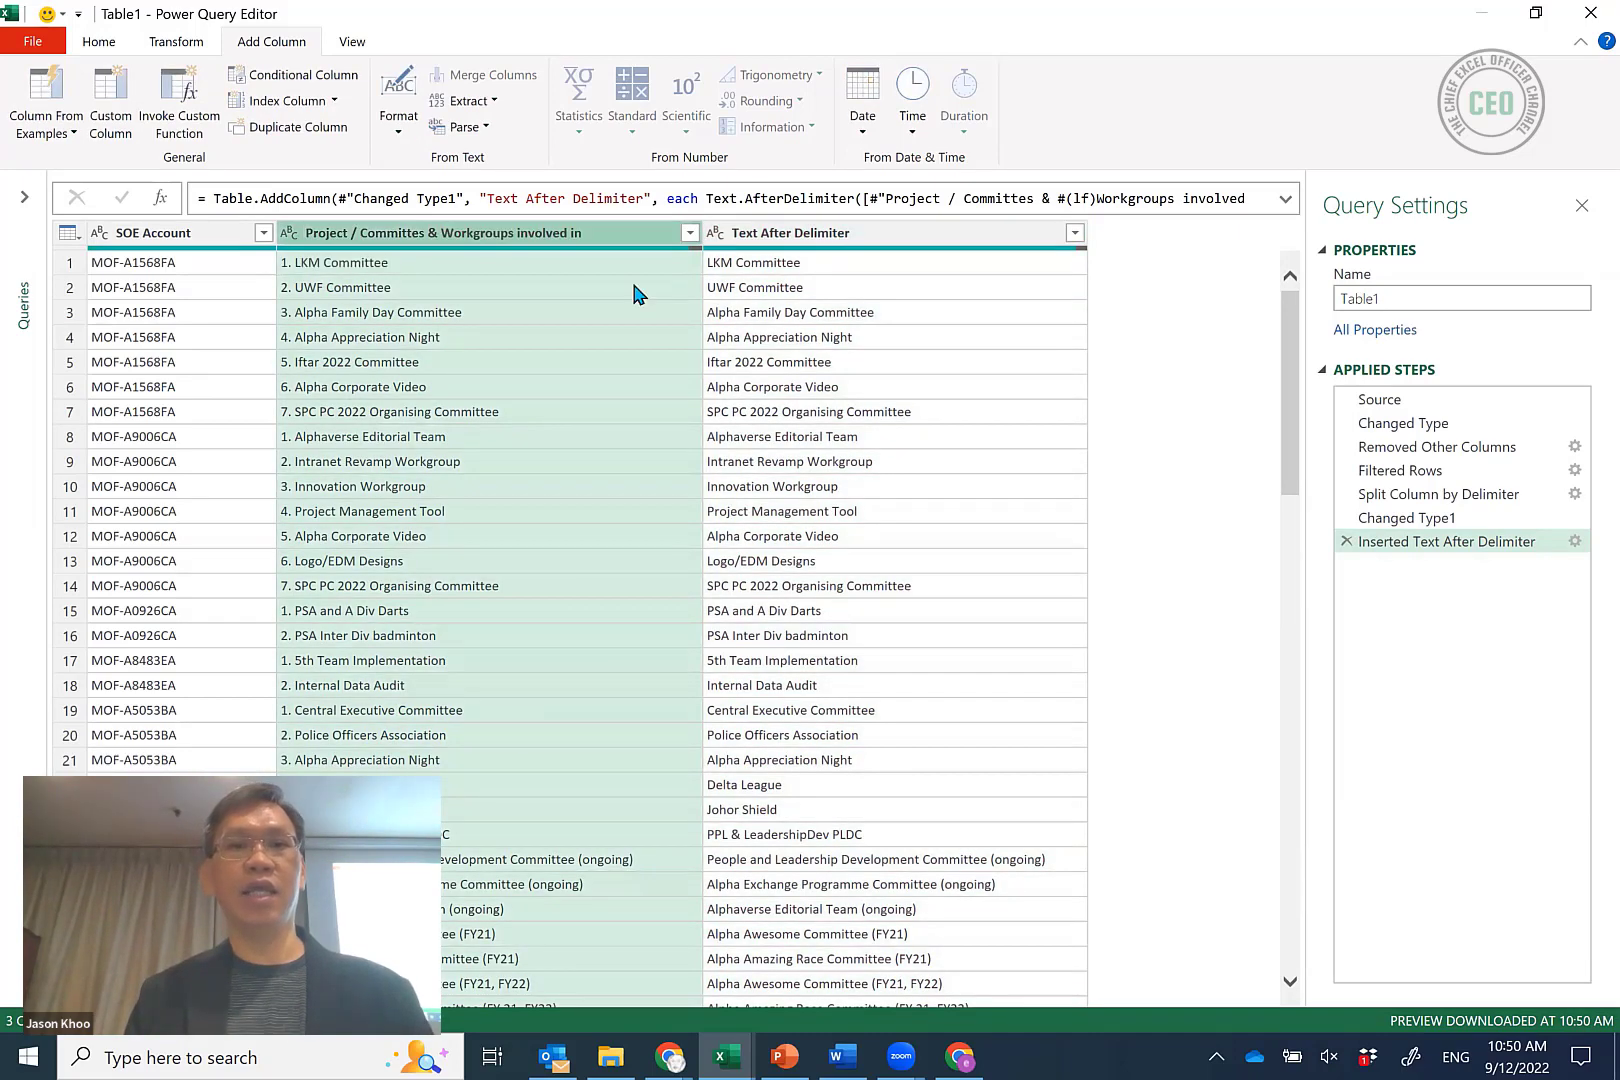
{"action": "key", "text": "Delete"}
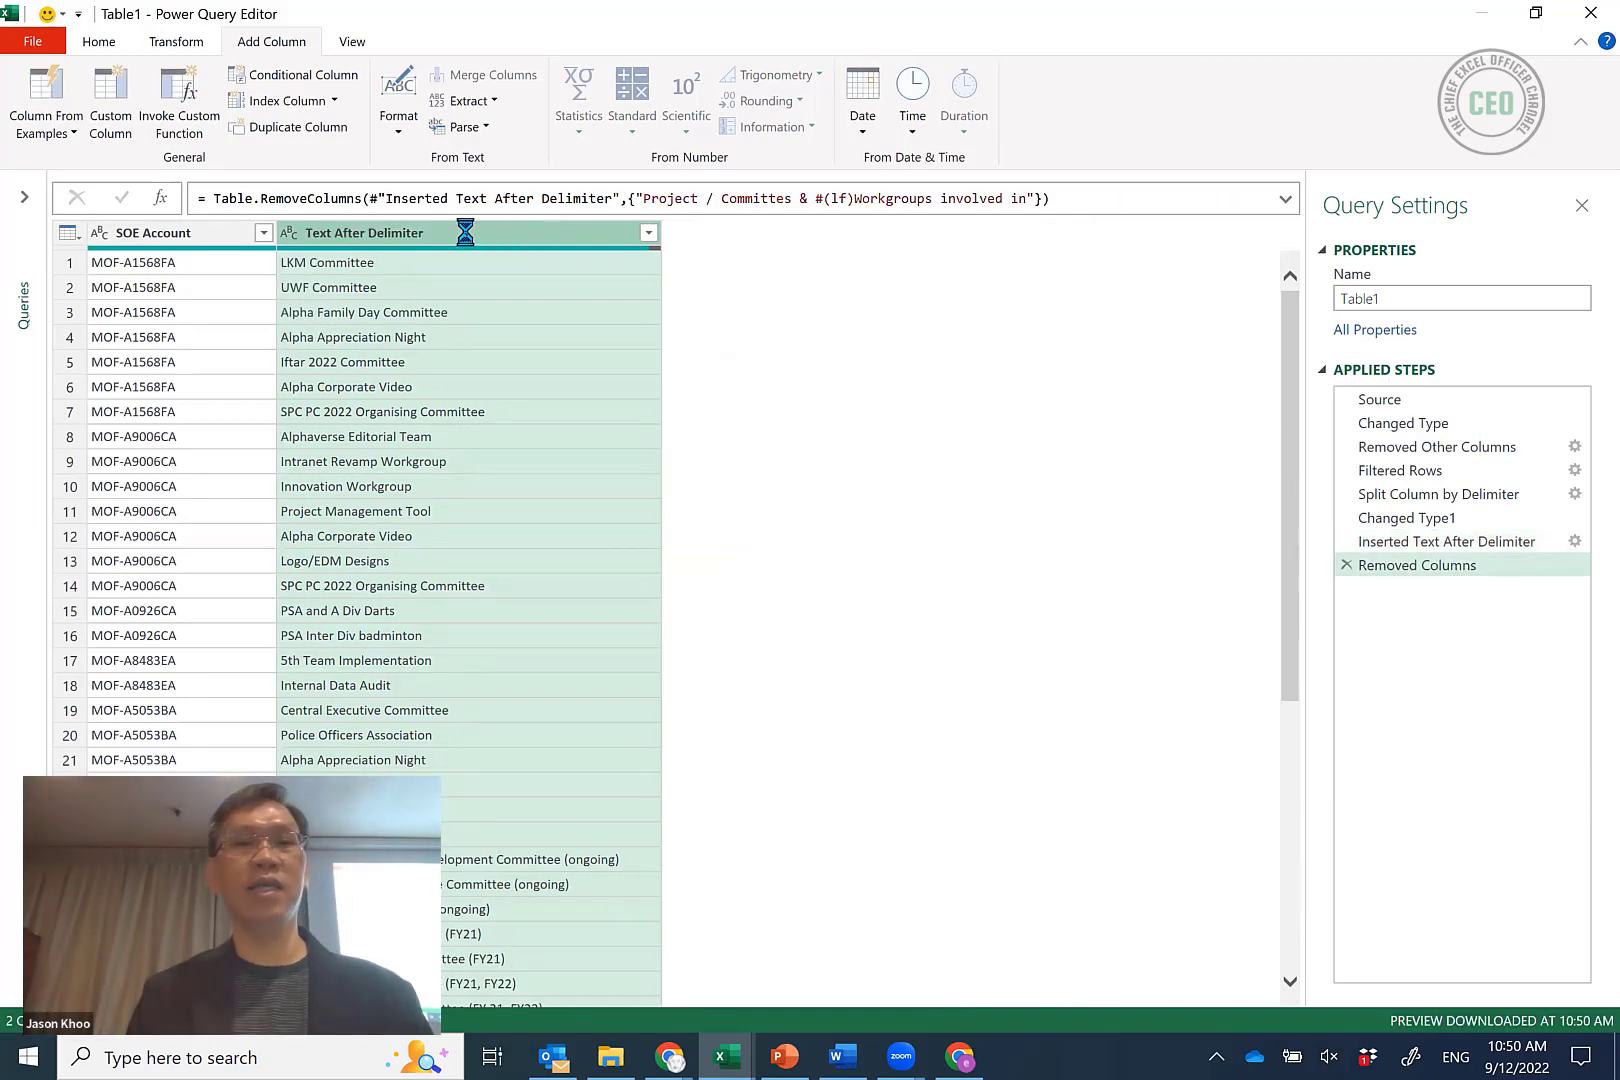
Rename the Text After Delimiter column to Project / Committes.
{"action": "double_click", "coordinate": [485, 233]}
{"action": "type", "text": "Project / Committes &"}
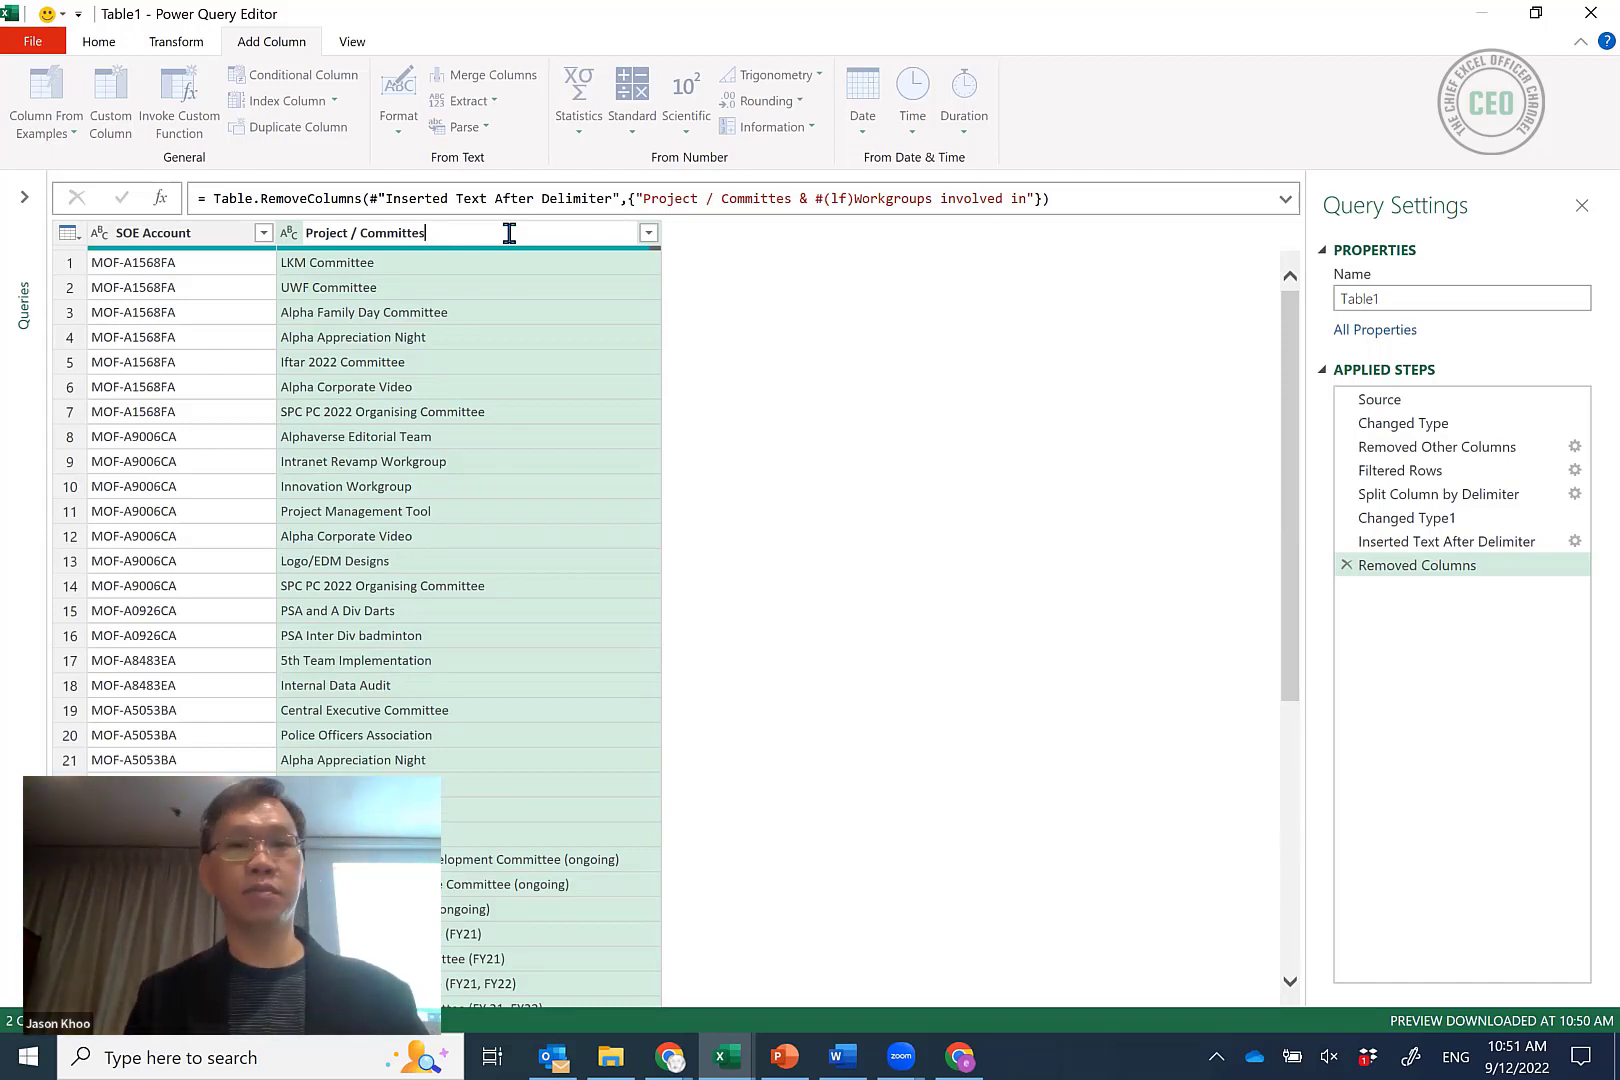
{"action": "key", "text": "Return"}
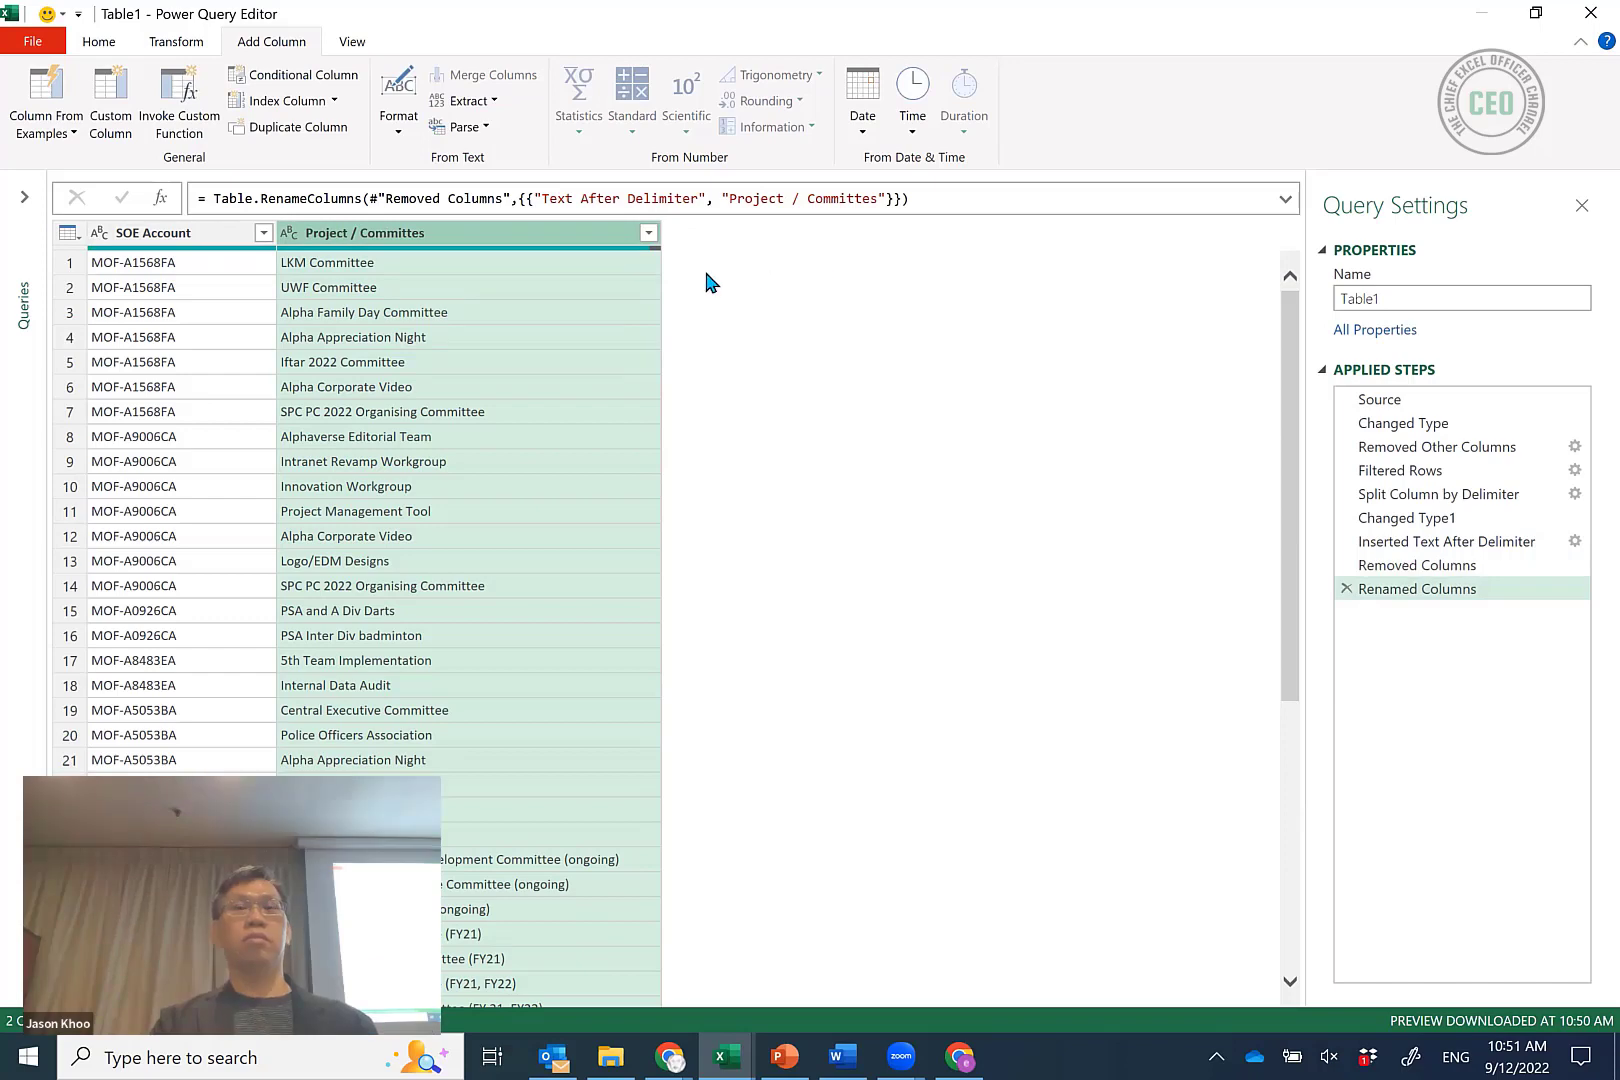
Close the query editor and load the query result as a table on a new worksheet.
{"action": "left_click", "coordinate": [99, 42]}
{"action": "left_click", "coordinate": [26, 140]}
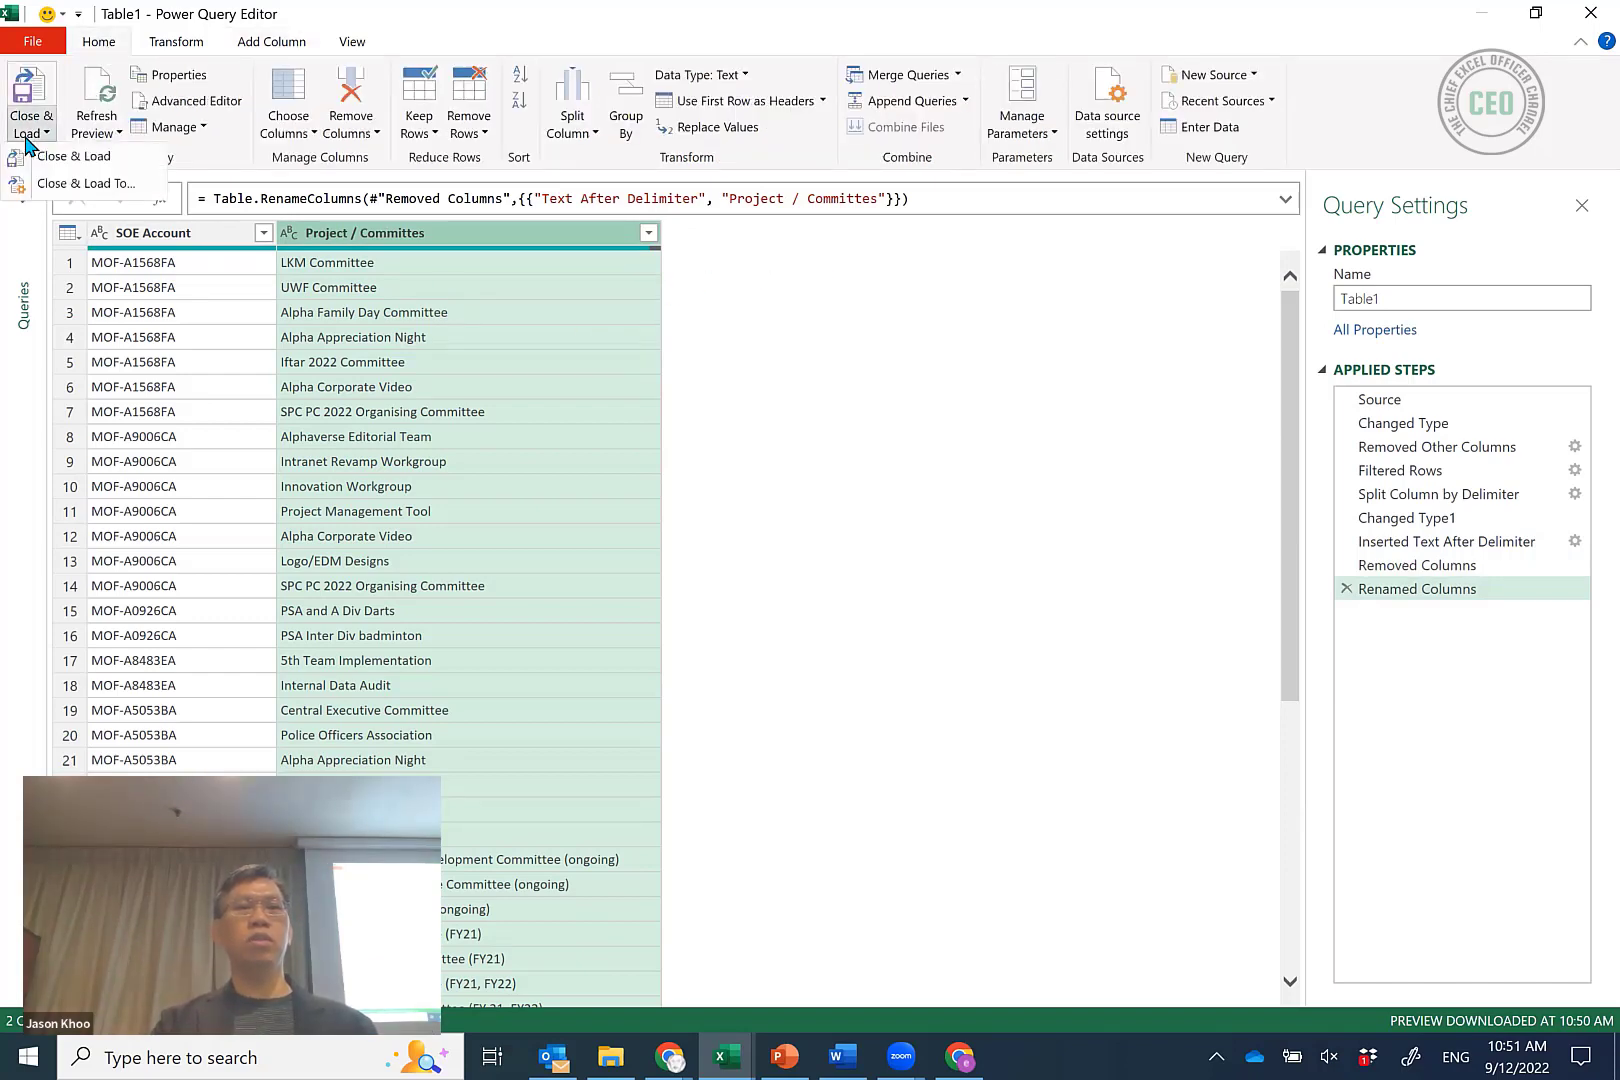
{"action": "left_click", "coordinate": [95, 184]}
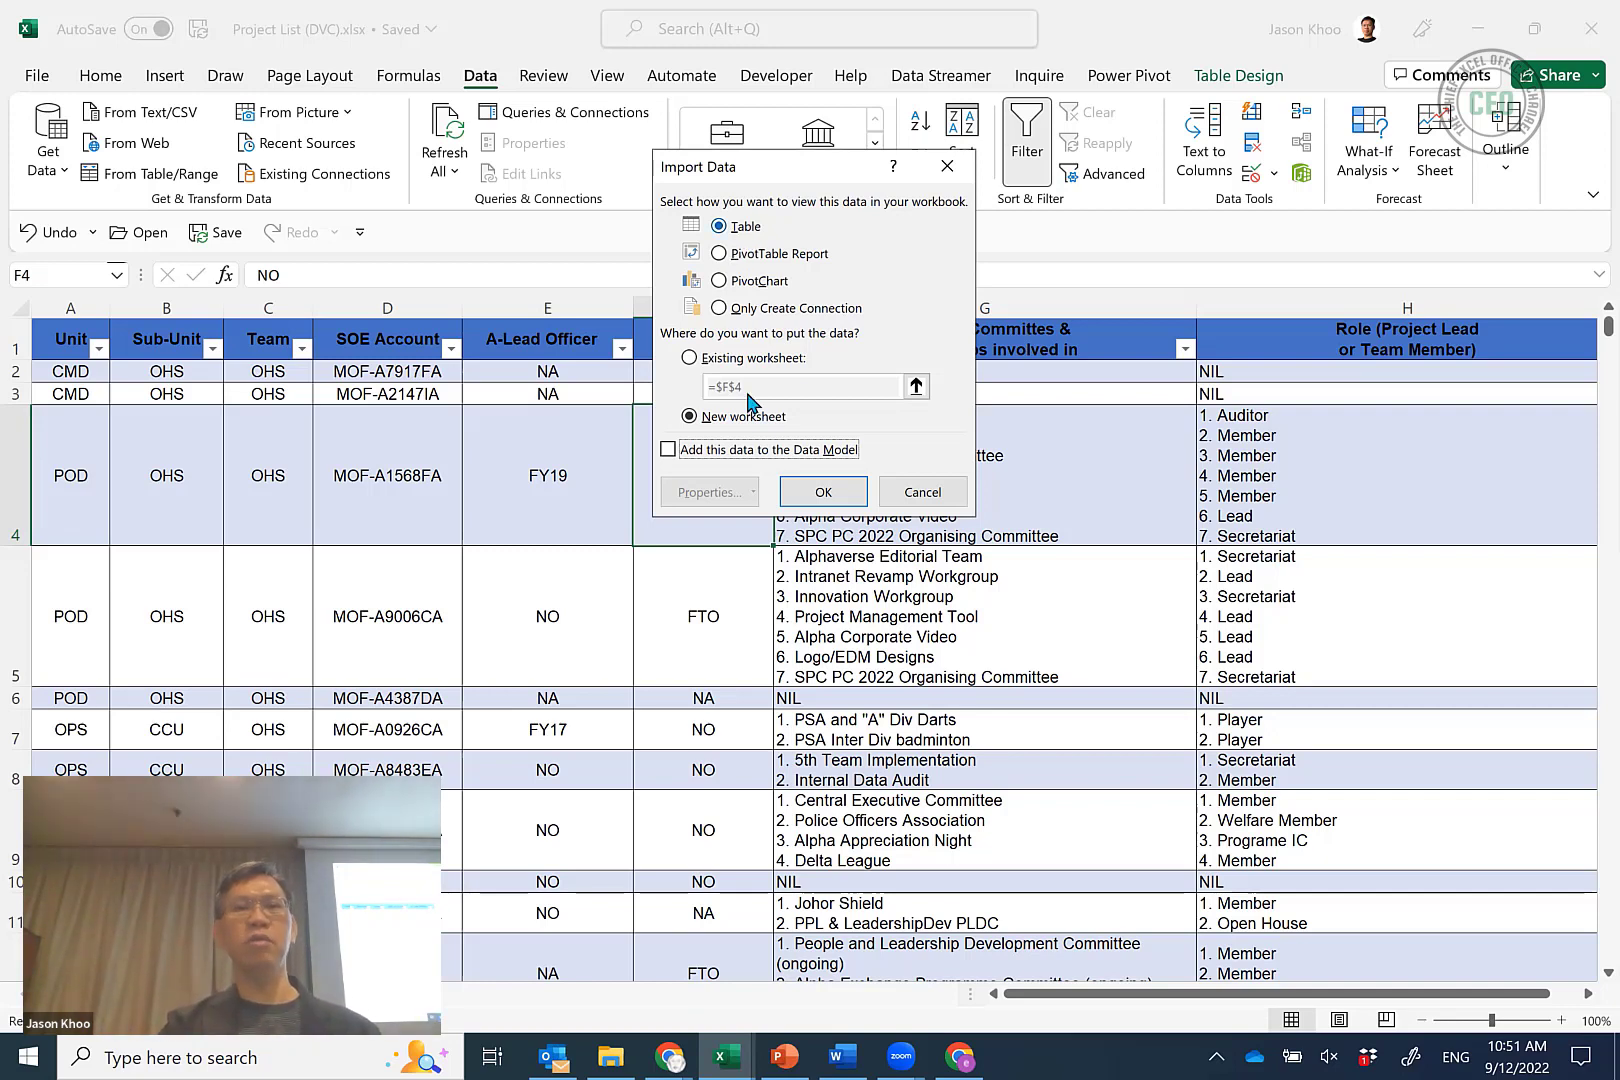
{"action": "left_click", "coordinate": [816, 496]}
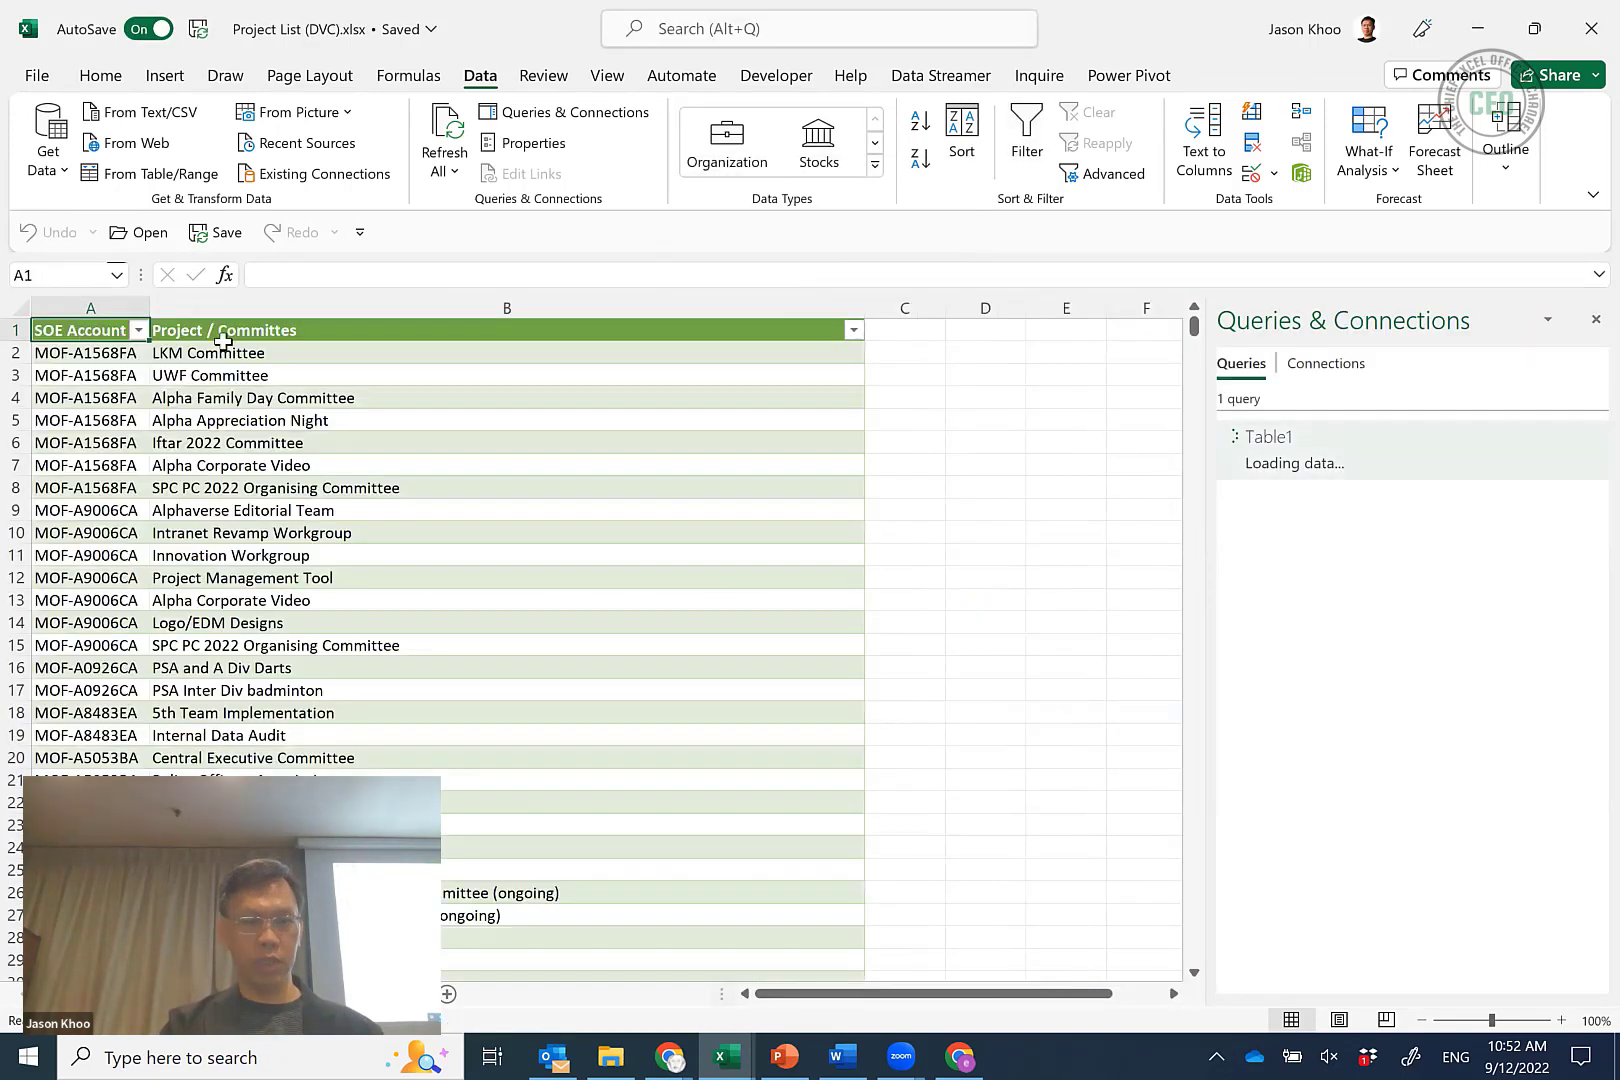
{"action": "left_click", "coordinate": [244, 355]}
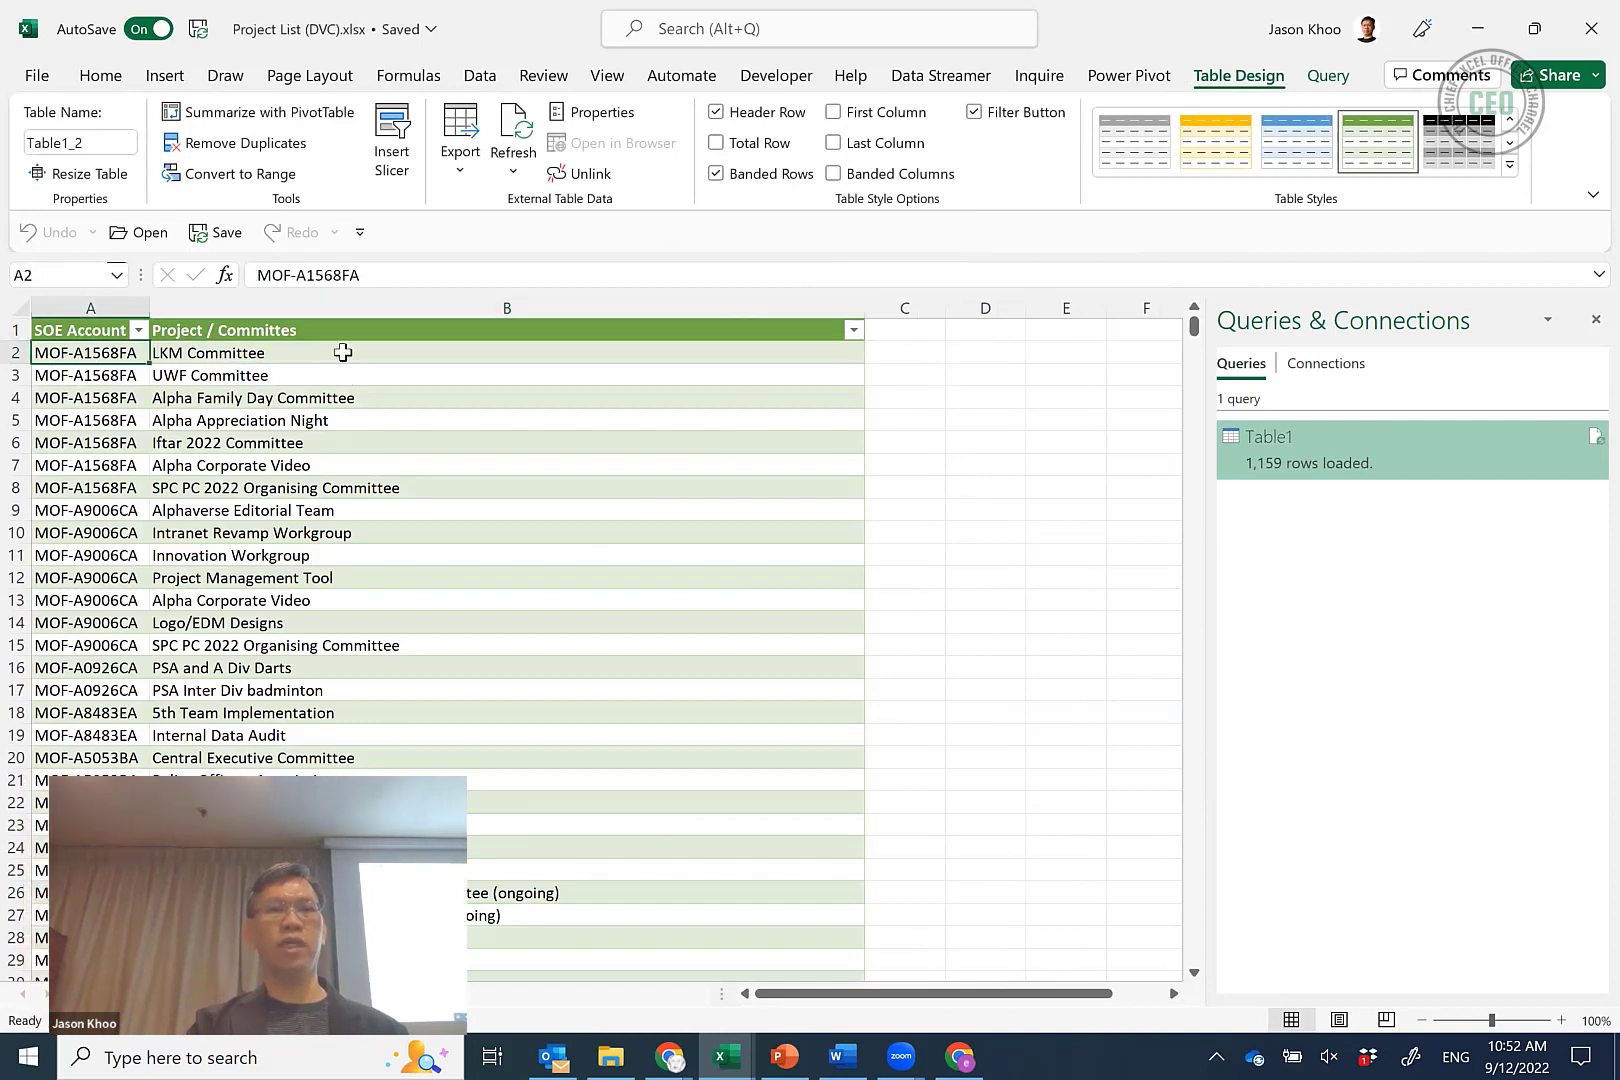
{"action": "left_click_drag", "start_coordinate": [340, 352], "coordinate": [340, 642]}
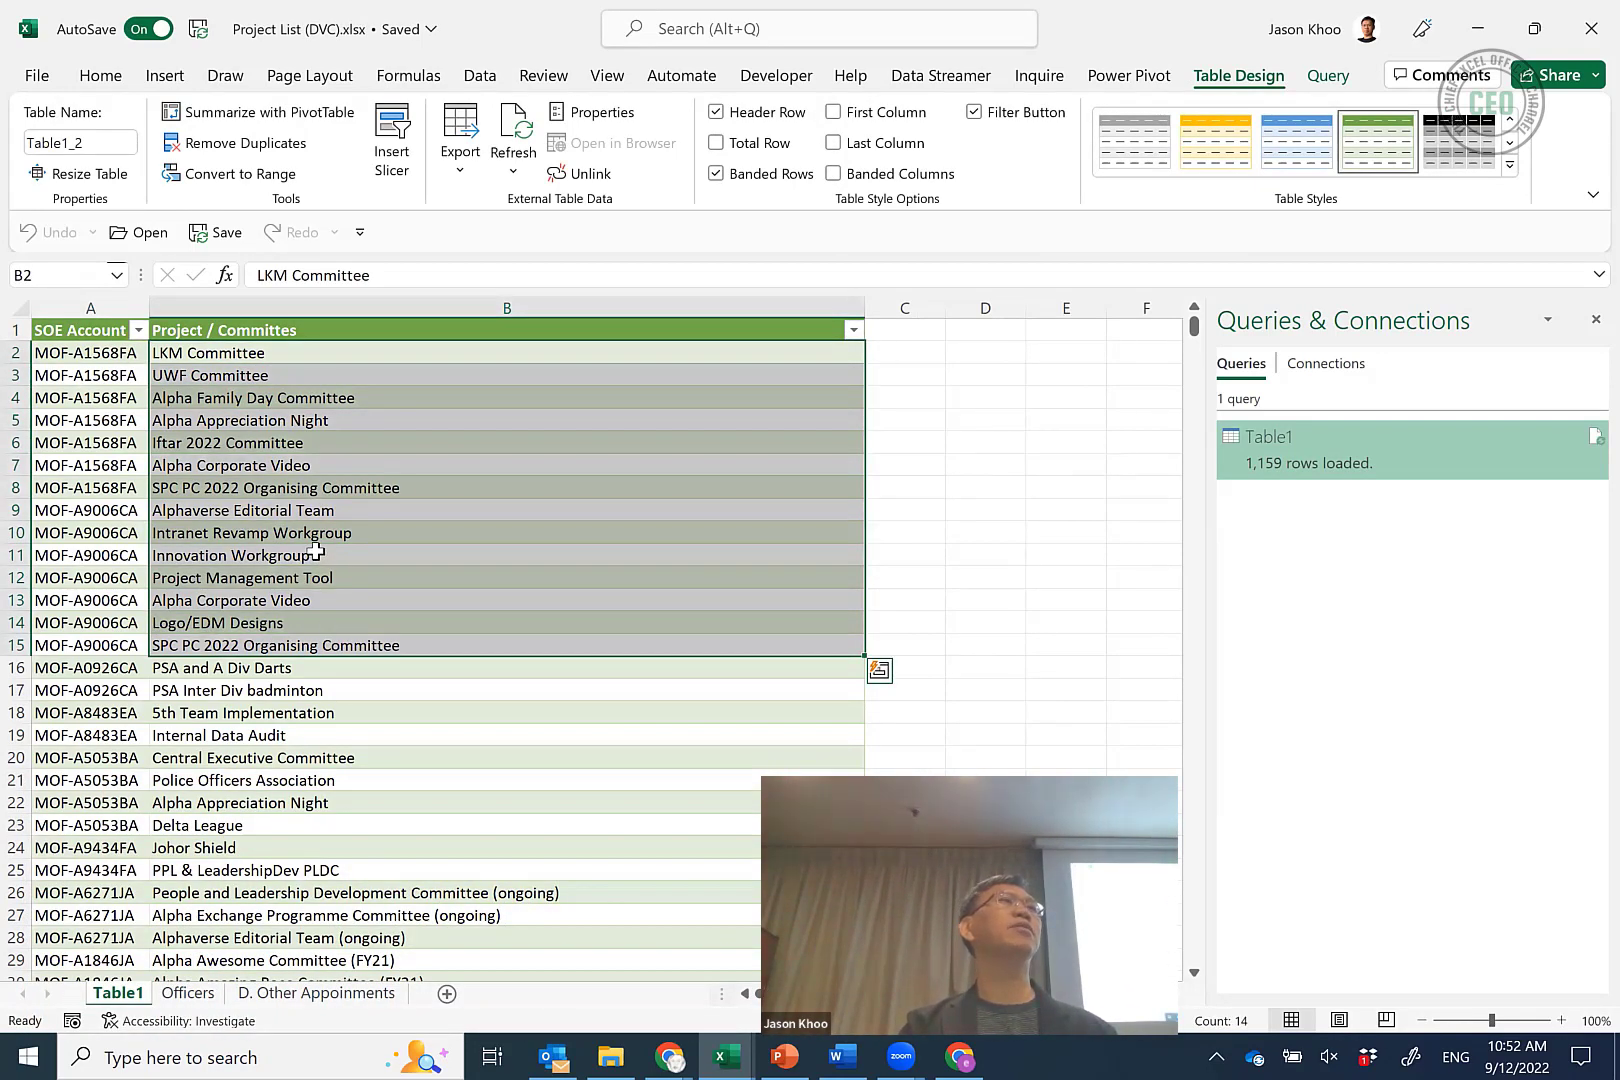
{"action": "left_click", "coordinate": [352, 394]}
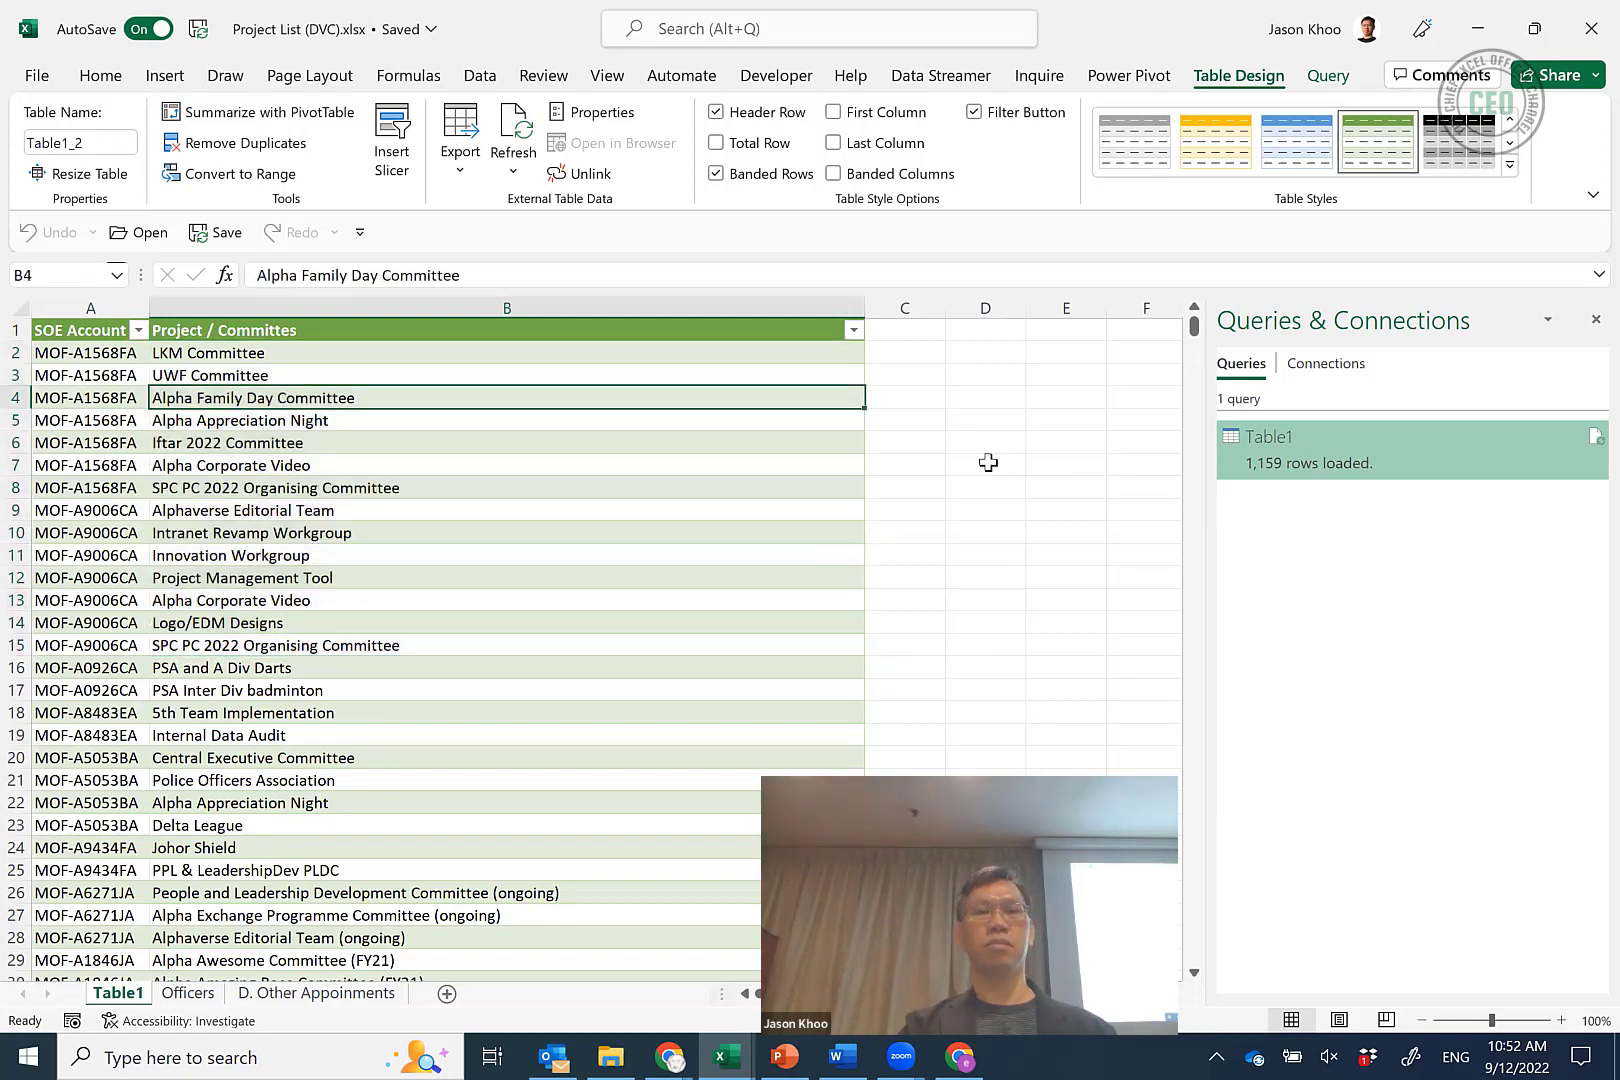